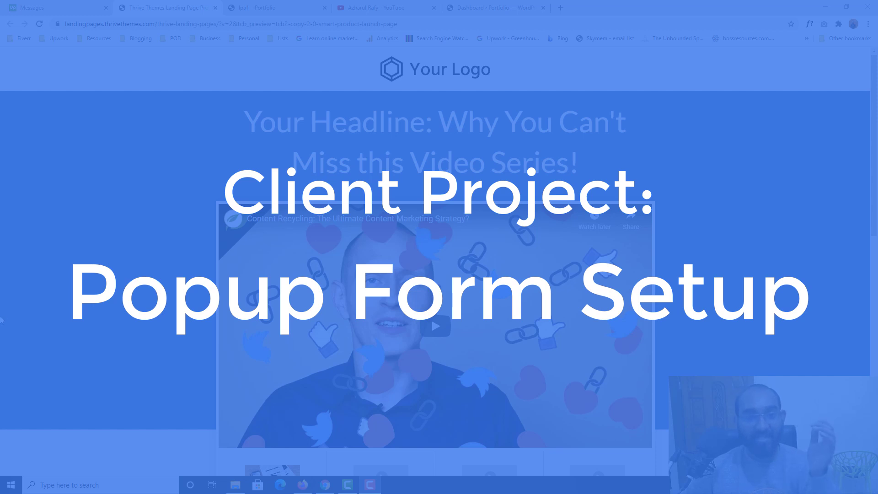
Preview and close the sign-up popup behind the free report button on the Thrive Themes landing page.
scroll(0, 320, down, 10)
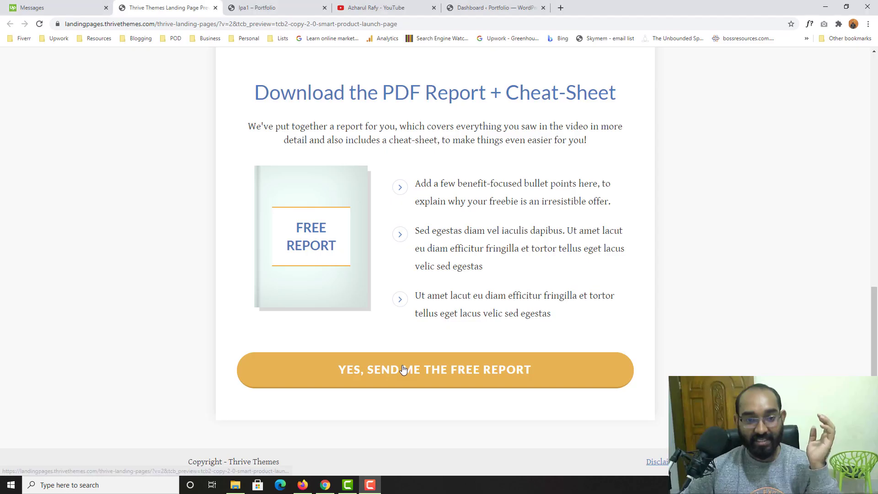
click(403, 369)
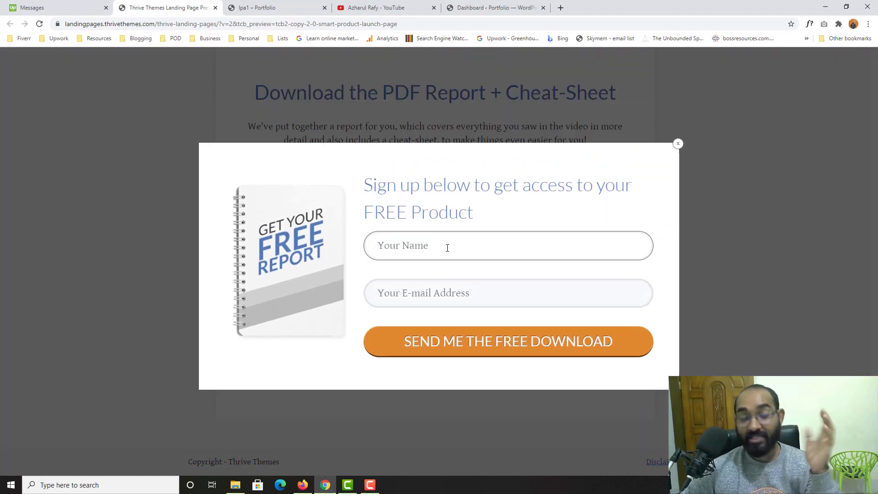
click(98, 315)
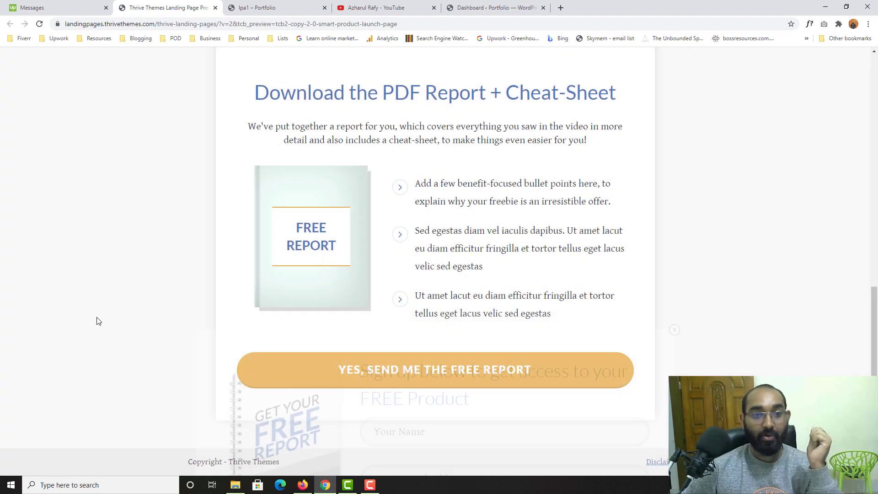
scroll(98, 321, up, 10)
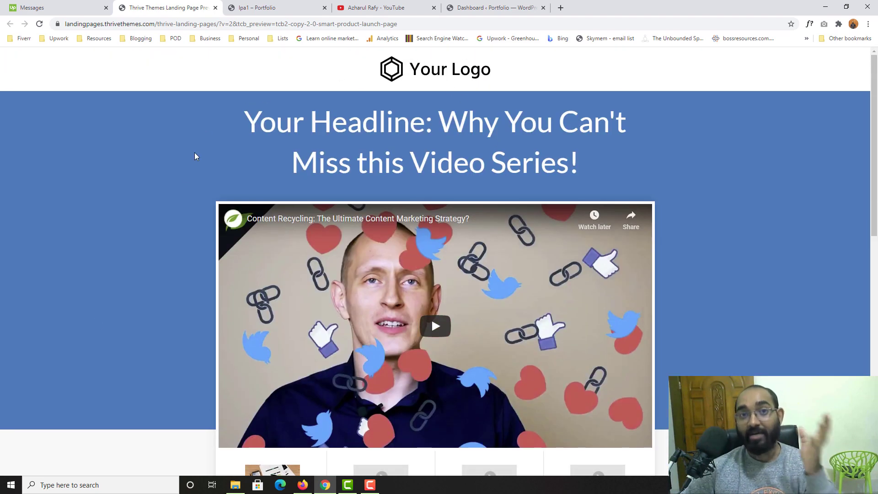
scroll(146, 275, down, 10)
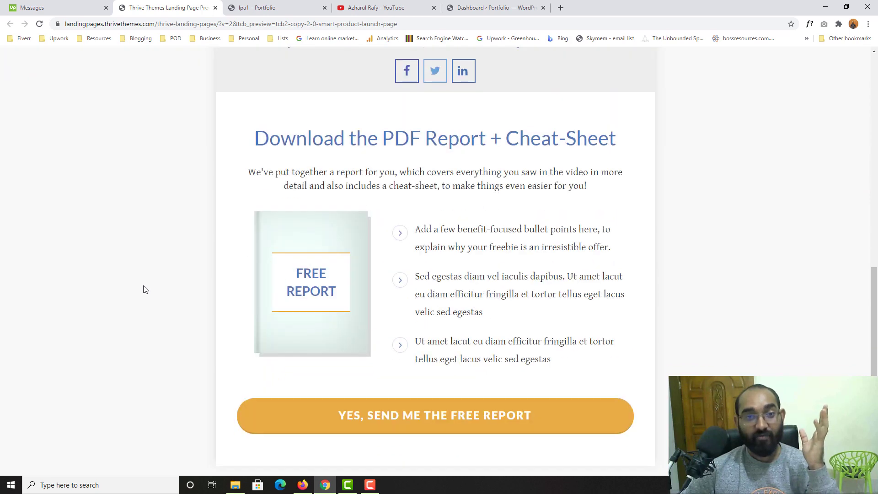
Review the recreated lpa1 landing page and bring up the YouTube channel's video list.
click(256, 7)
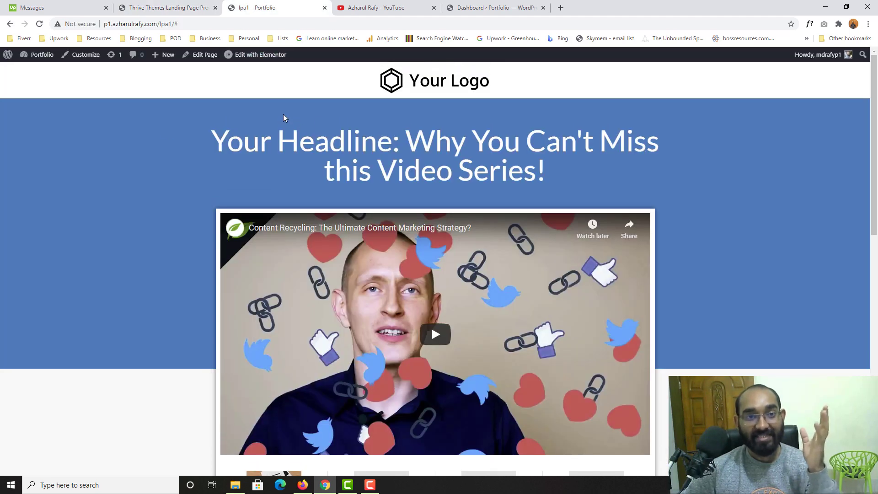
scroll(136, 268, down, 12)
scroll(135, 273, up, 5)
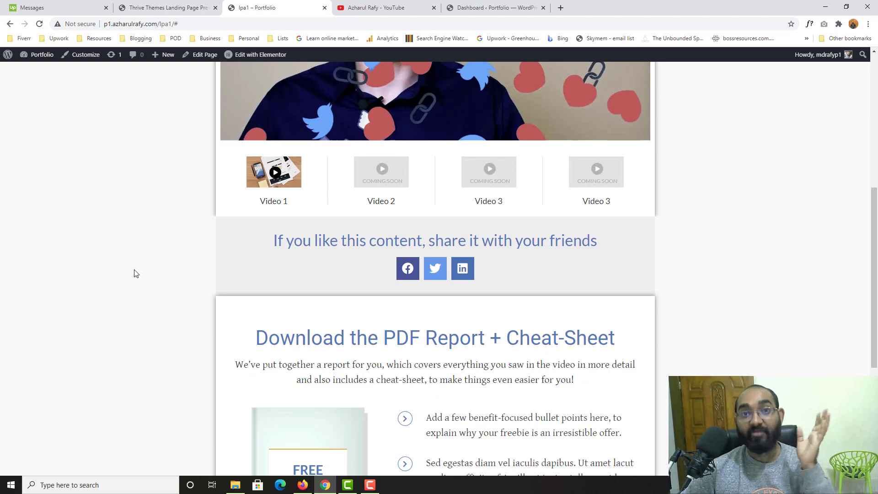
scroll(142, 265, up, 7)
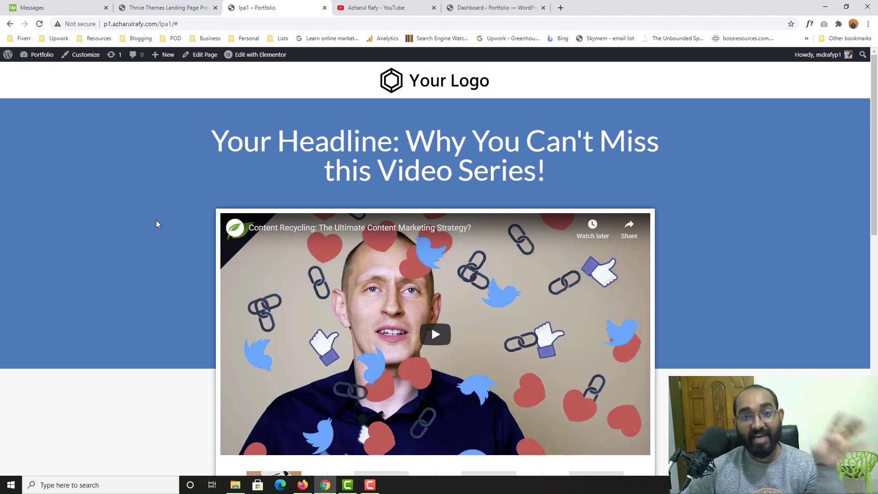
click(399, 8)
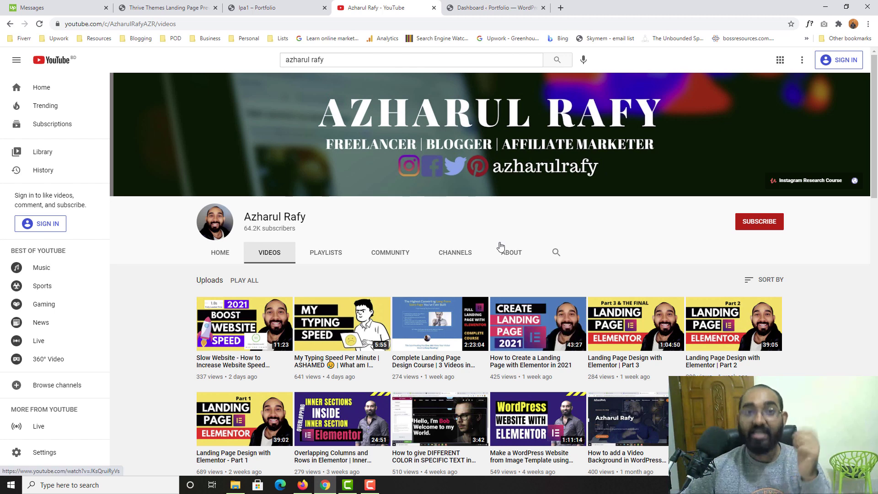
Return to the lpa1 page and test its "Yes, send me the free report" button.
click(271, 8)
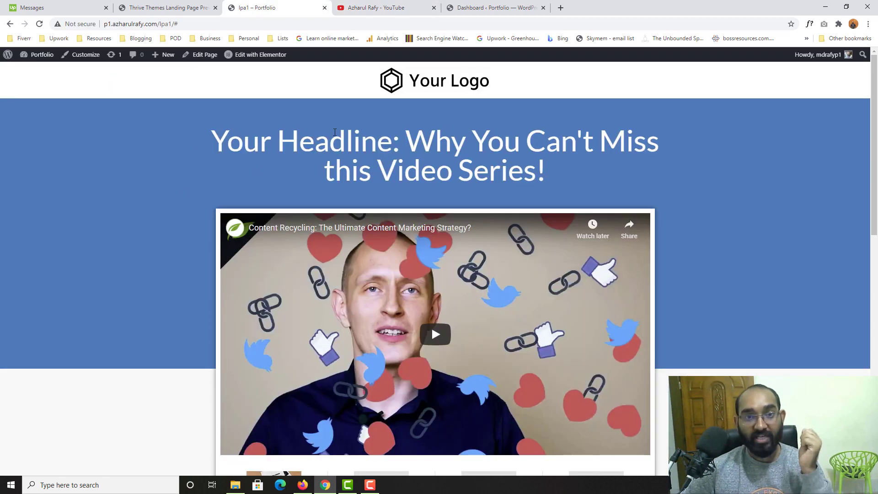
scroll(151, 311, down, 12)
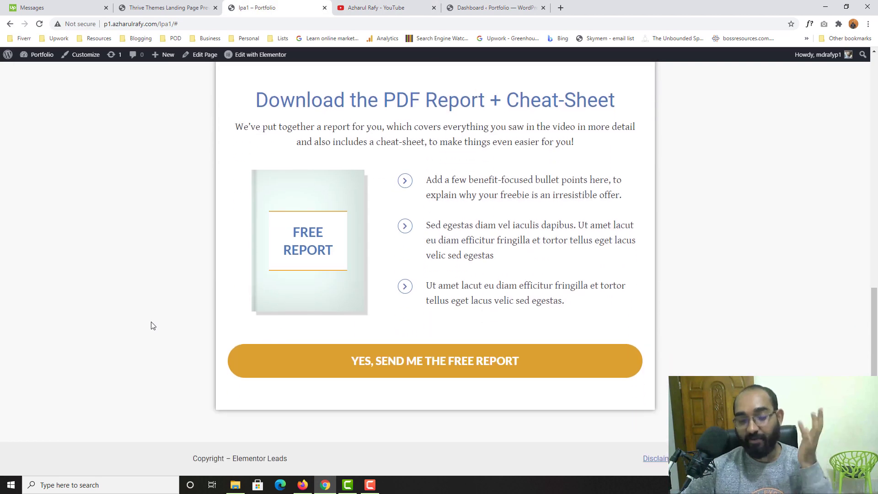
click(377, 368)
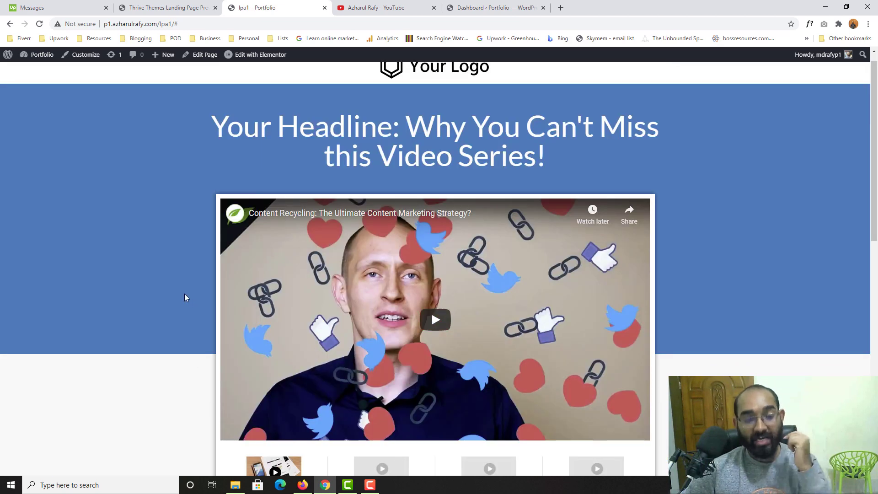
scroll(173, 348, down, 10)
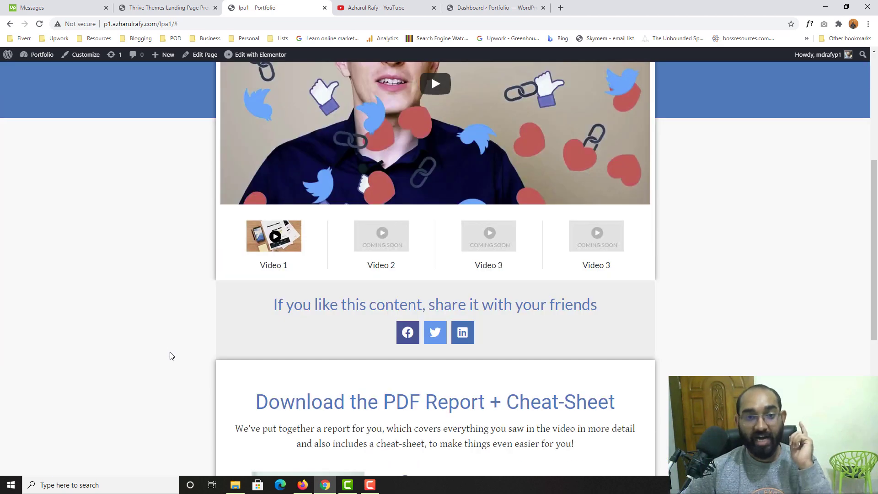
click(454, 442)
scroll(439, 270, down, 4)
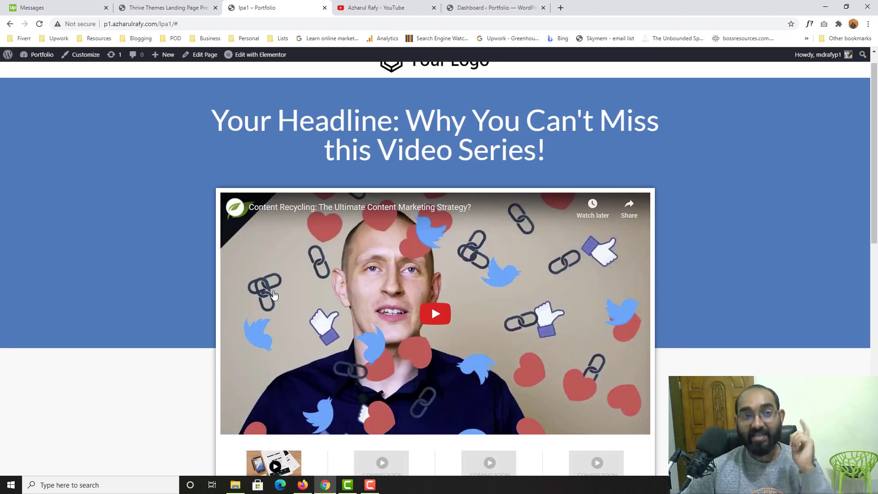
Reload the Thrive Themes landing page and display its sign-up popup from the free report button.
click(176, 6)
scroll(113, 247, up, 15)
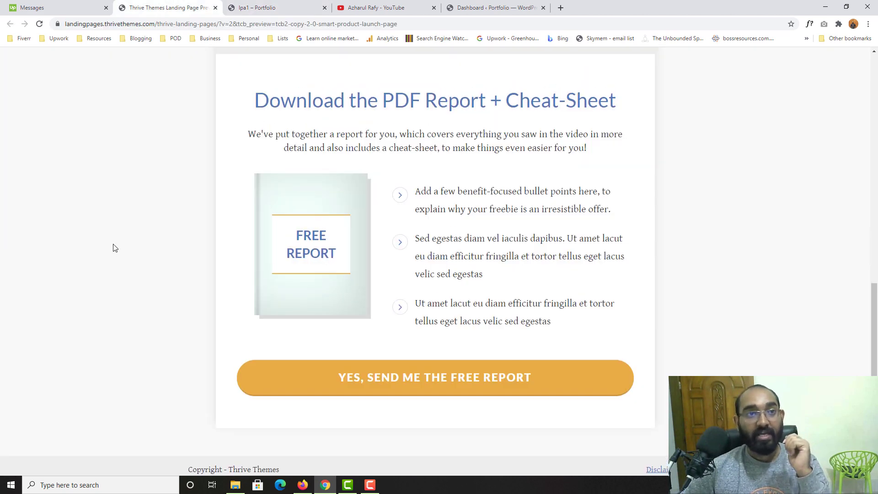
scroll(165, 217, down, 3)
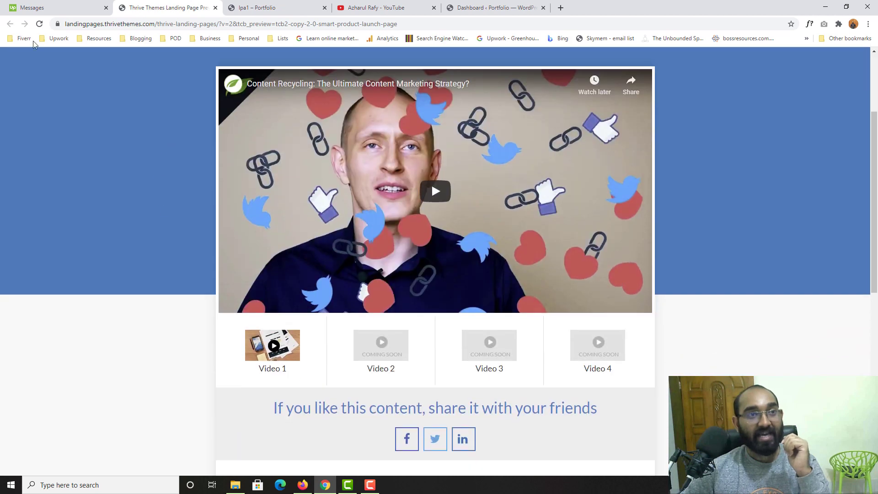
click(39, 24)
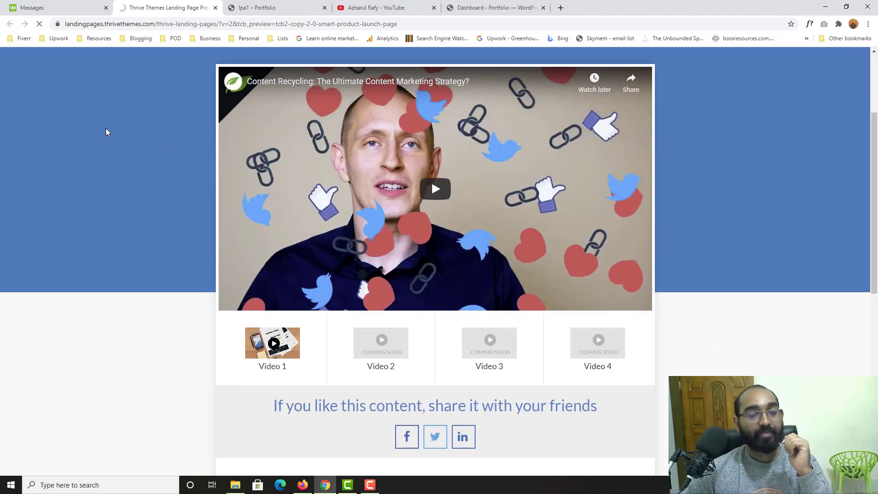
scroll(115, 285, down, 8)
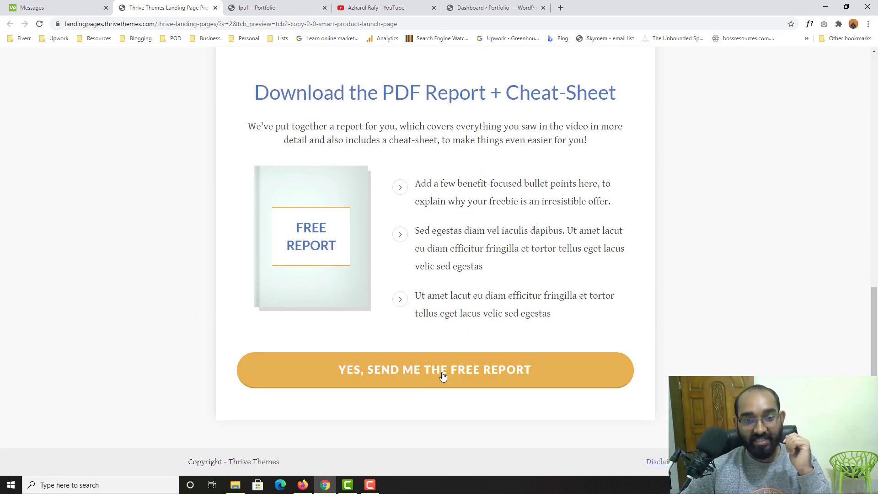
click(434, 369)
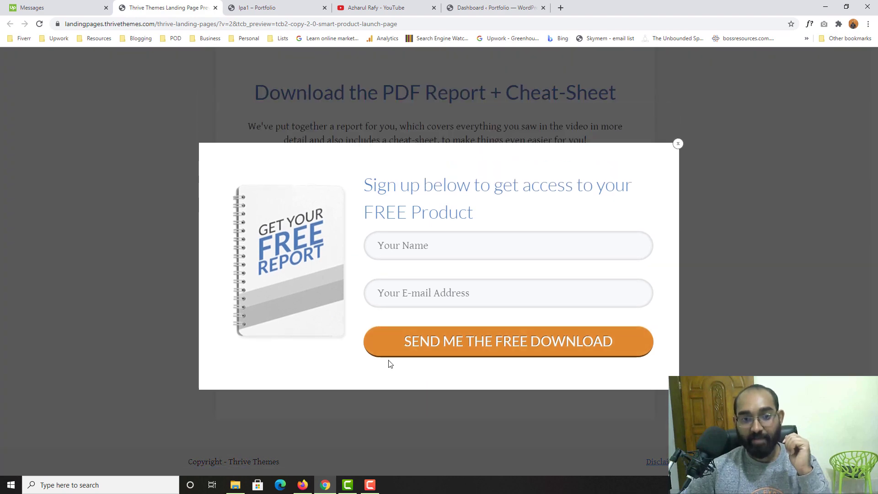
key(Escape)
click(367, 372)
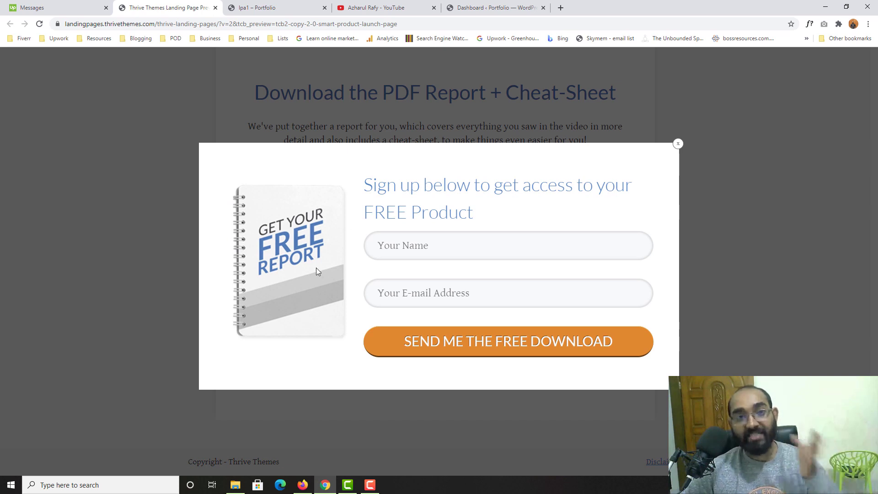
Review the PDF report section and its call-to-action button on the lpa1 page.
click(307, 5)
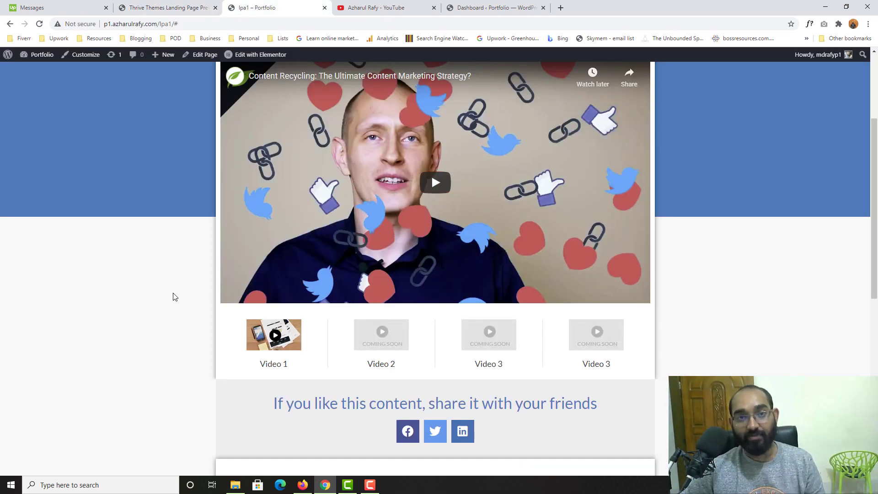
scroll(160, 298, down, 6)
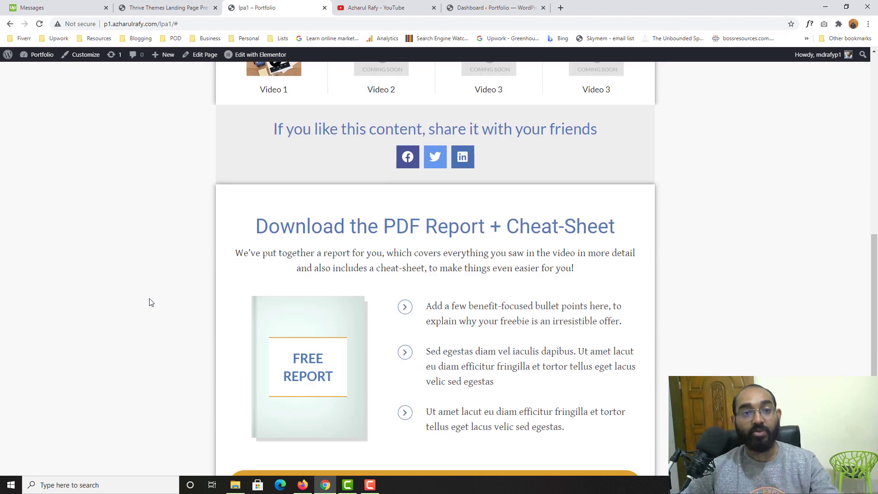
scroll(128, 318, down, 3)
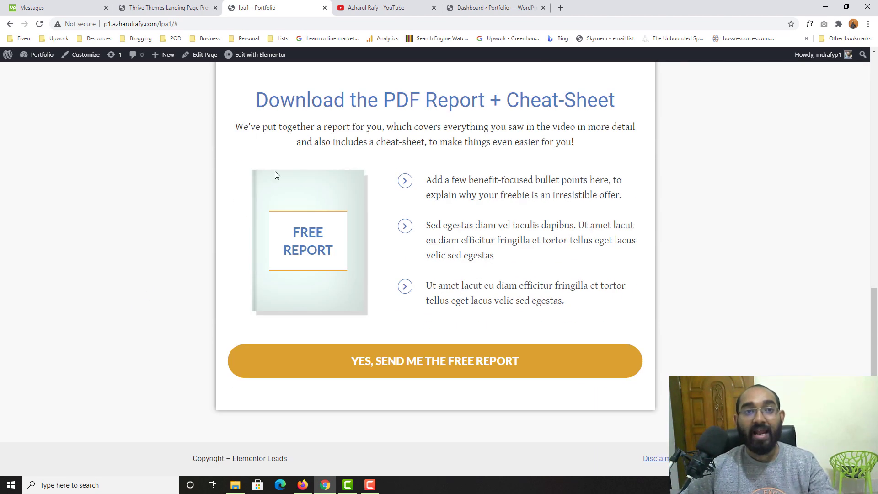
Switch to the WordPress dashboard and open the list of Elementor popup templates.
click(507, 4)
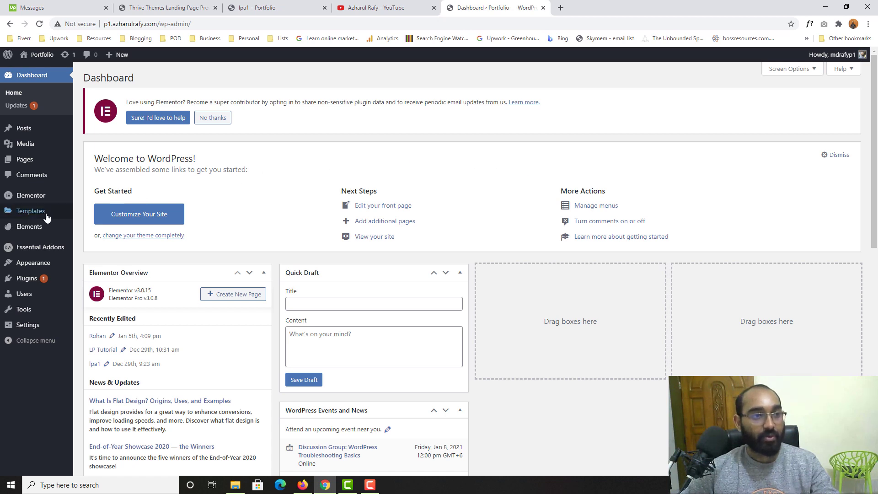
mouse_move(46, 217)
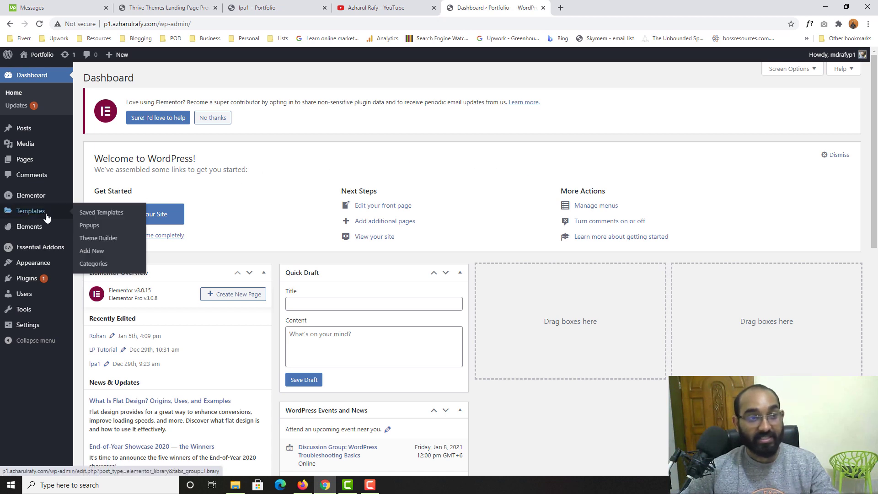
click(91, 226)
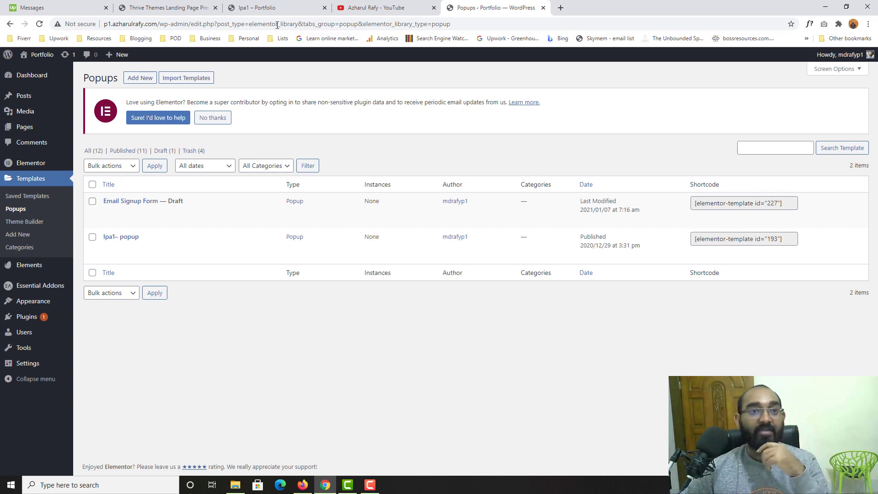
Place the Thrive Themes page directly before the WordPress Popups page in the browser and switch between them.
drag(188, 4, 402, 7)
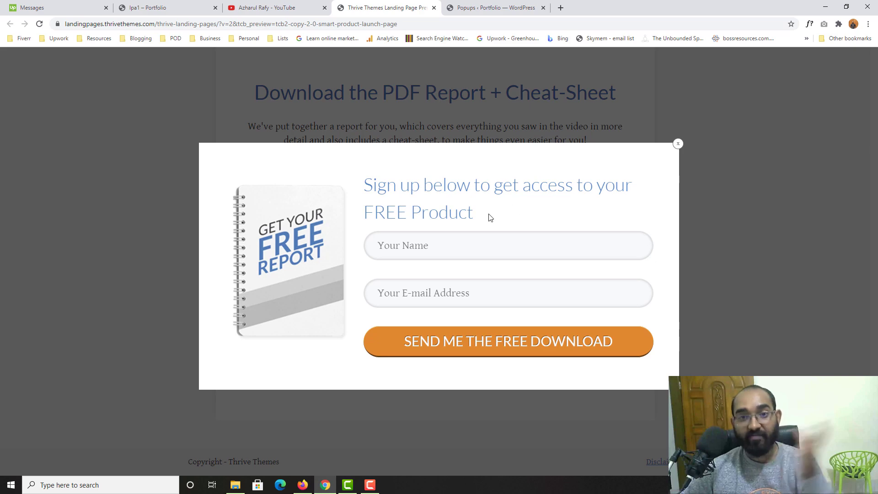
click(486, 5)
click(397, 5)
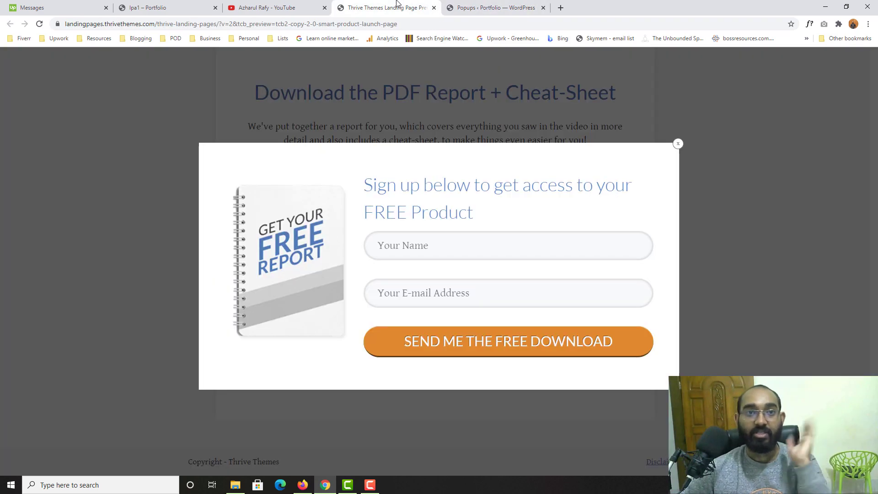
click(484, 5)
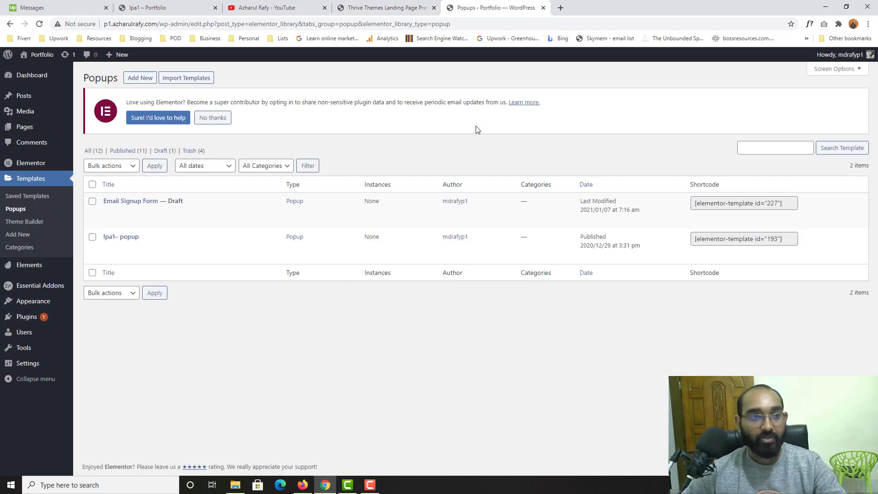
Create a new template of type Popup named "Sign Up Form".
click(136, 82)
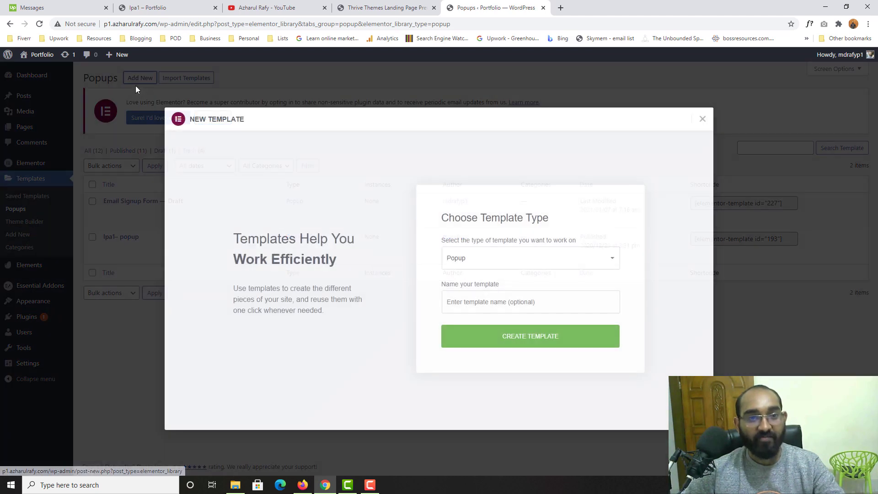
click(452, 268)
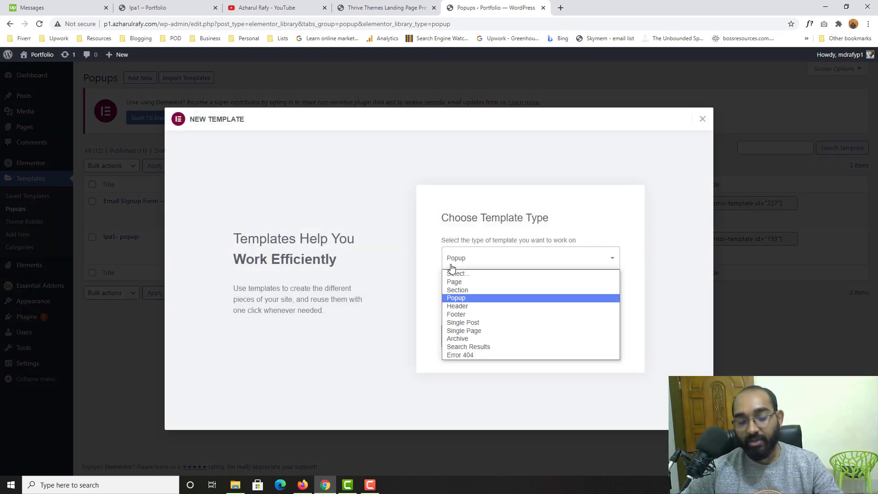
click(456, 298)
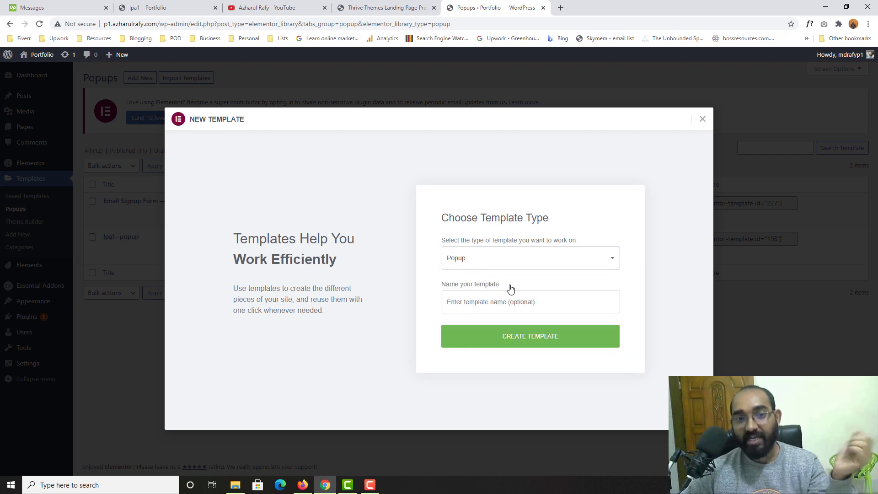
click(483, 304)
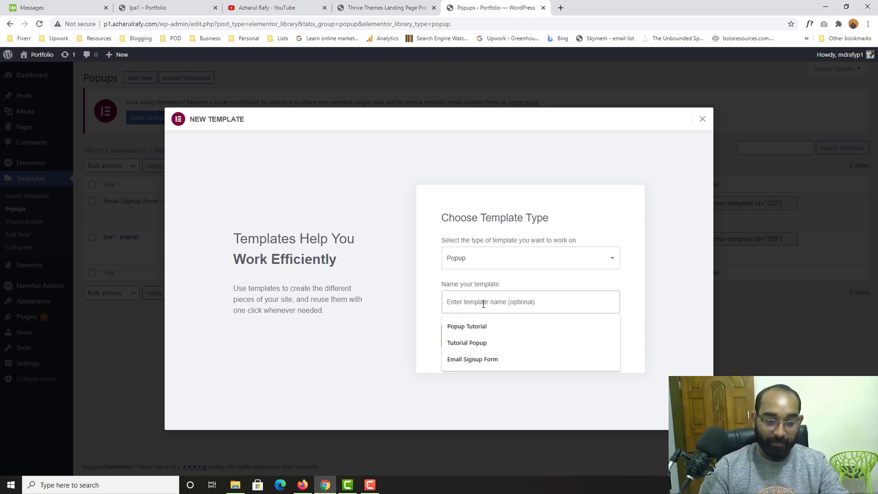
text(Sign Up Form)
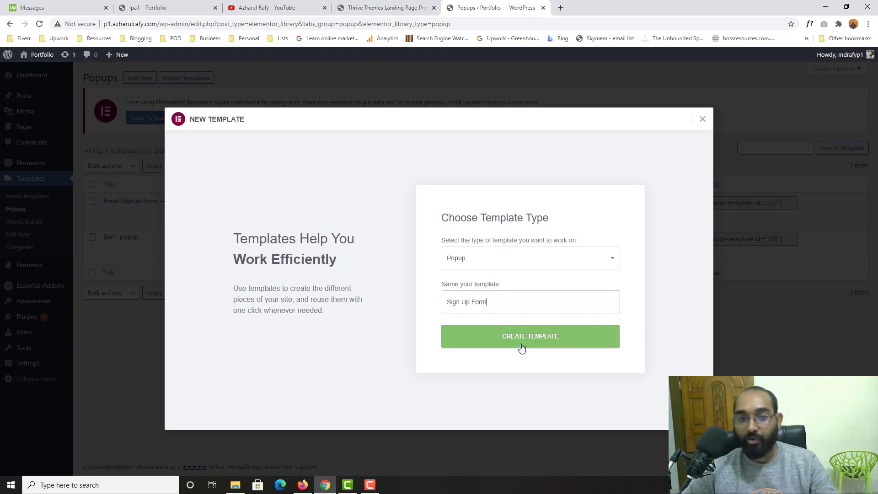
click(522, 348)
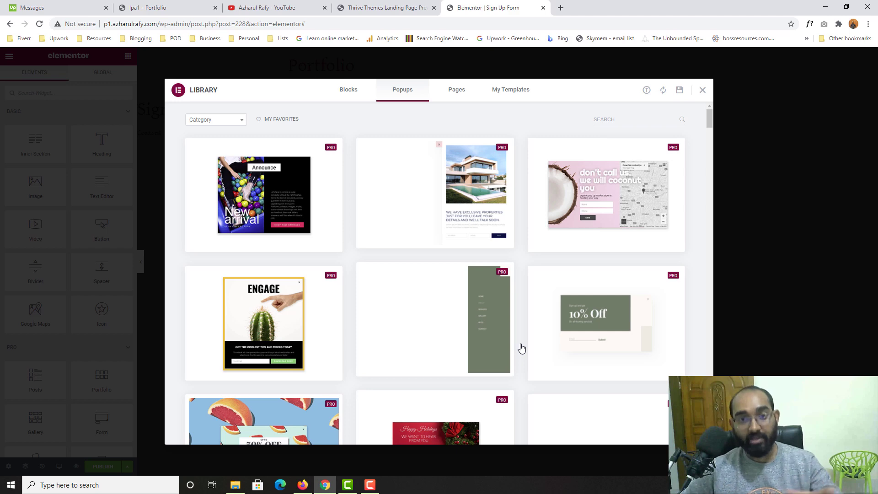
Browse the ready-made popup templates in the Elementor library.
scroll(432, 320, down, 7)
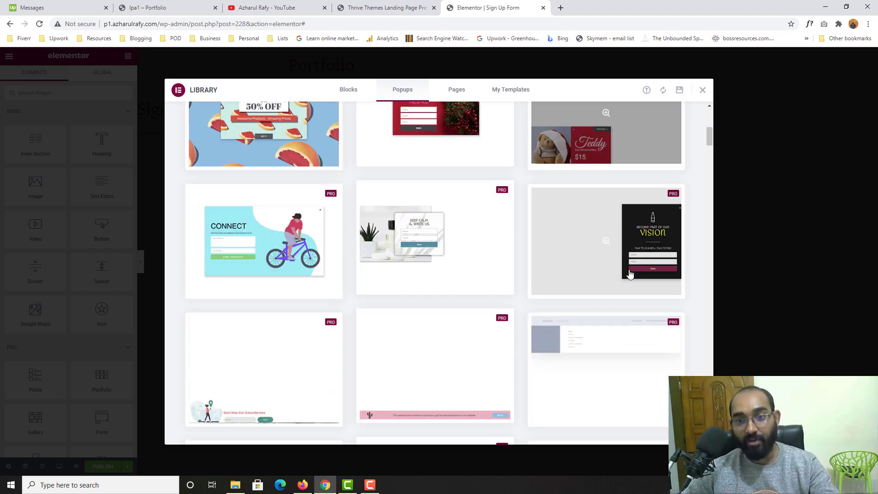
scroll(630, 274, down, 7)
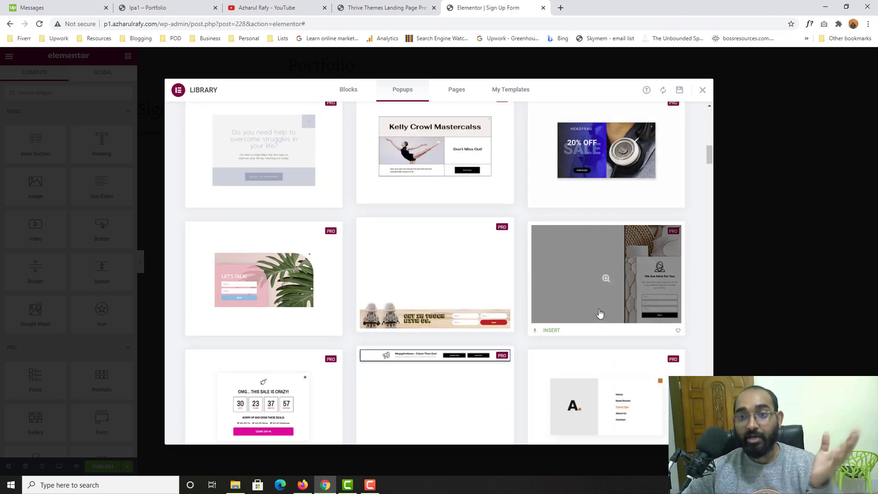
scroll(600, 313, up, 5)
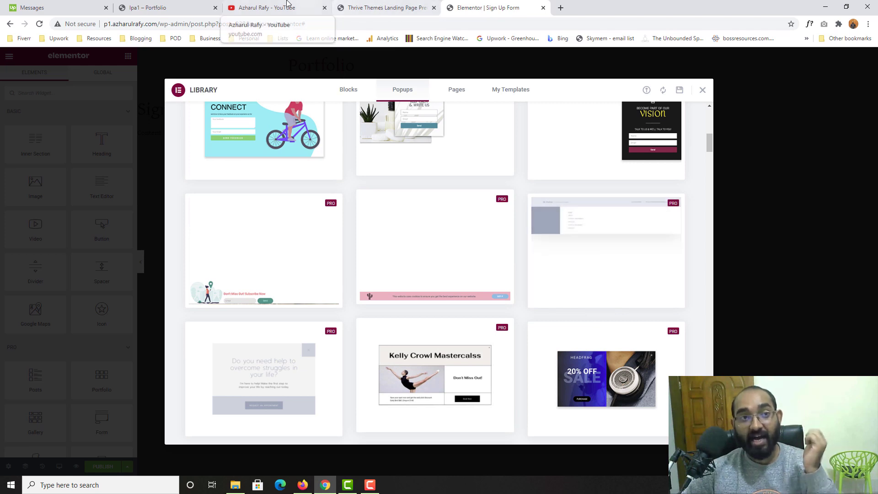
Switch to the Thrive Themes page and open the sign-up popup from its free report button.
click(362, 7)
click(168, 242)
scroll(177, 279, up, 10)
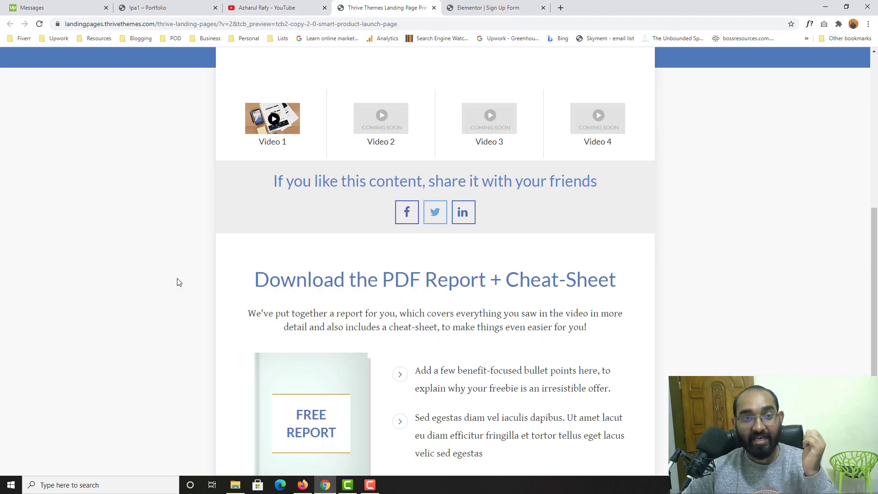
scroll(193, 257, down, 10)
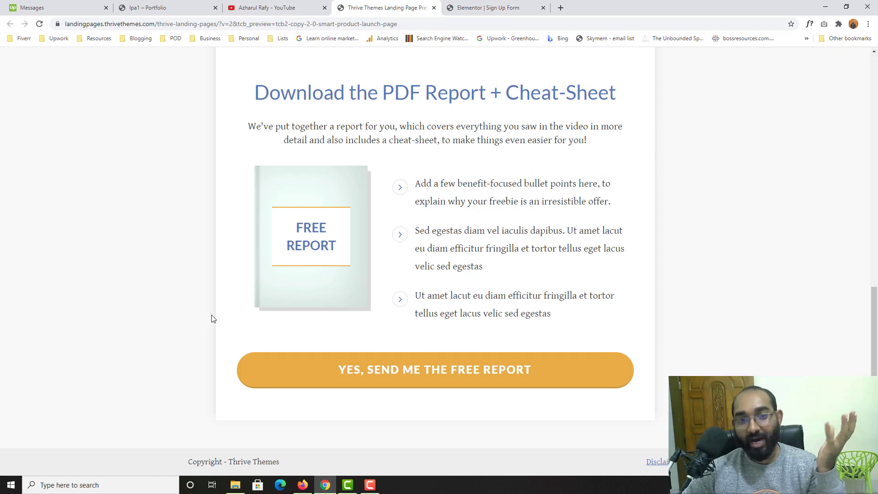
click(372, 369)
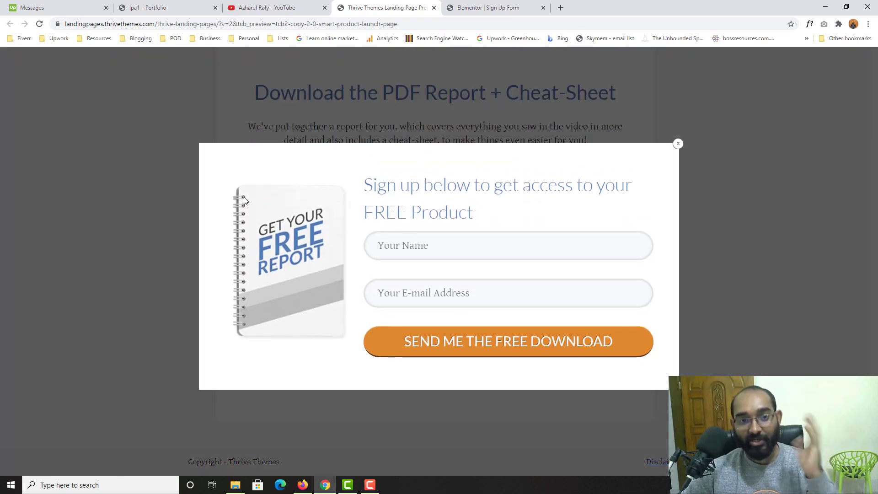
Close the template library to start from a blank popup and check the Thrive Themes popup's layout.
click(514, 5)
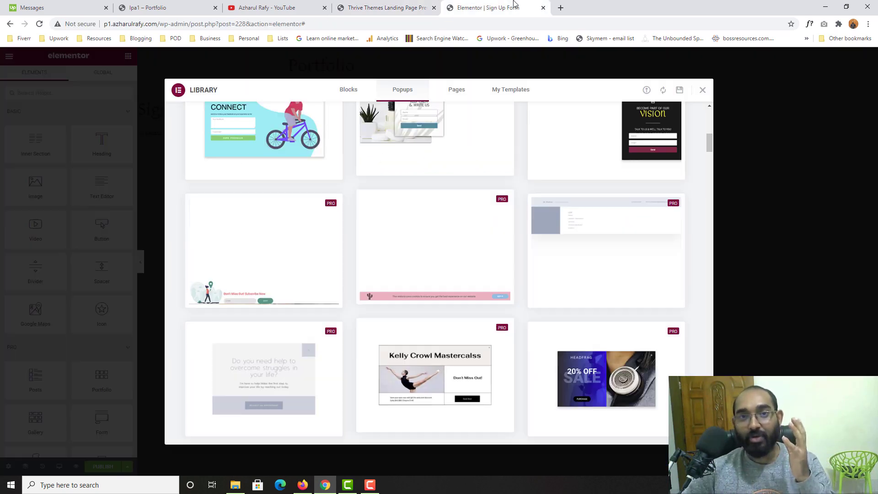
click(703, 91)
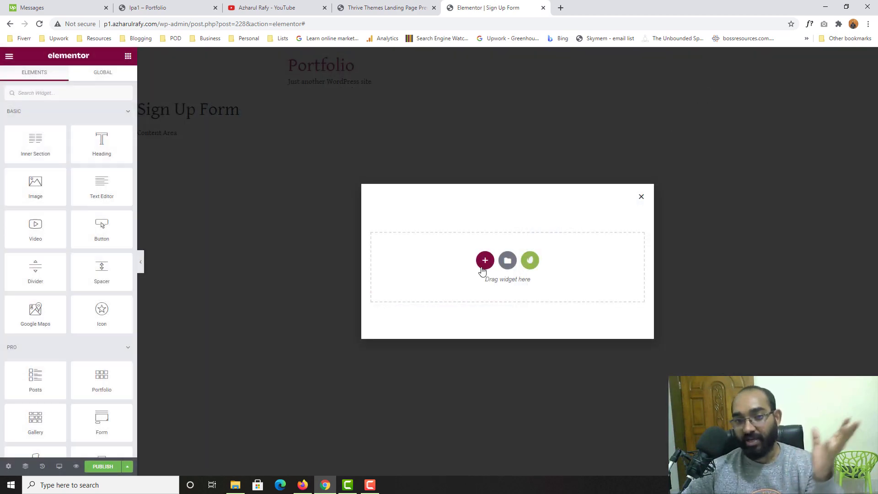
click(371, 4)
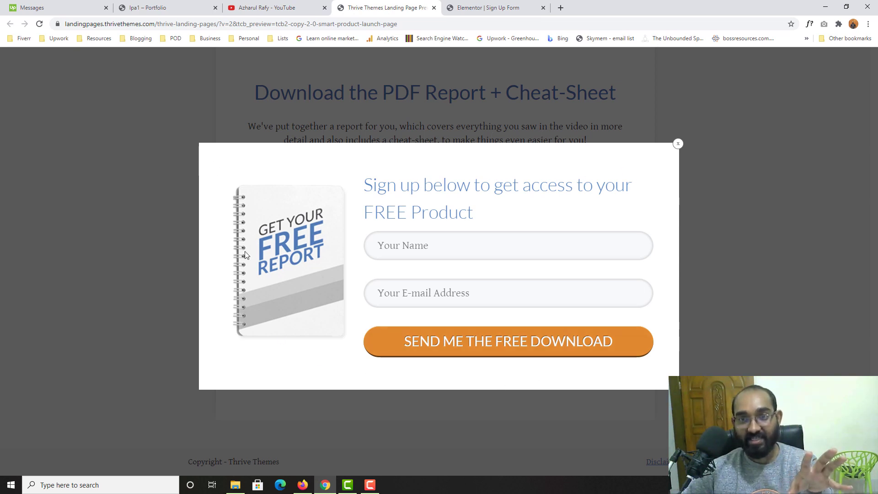
click(454, 6)
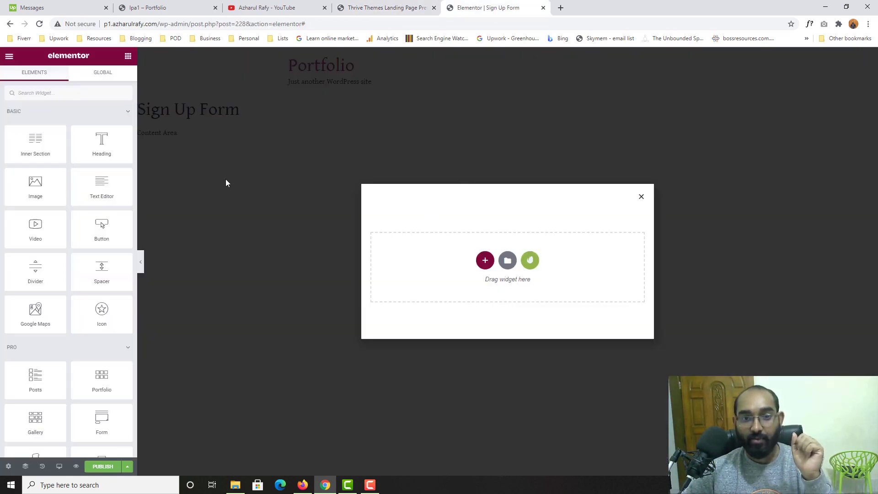
Set the popup's width to 1000 px and compare it with the Thrive Themes popup.
click(9, 467)
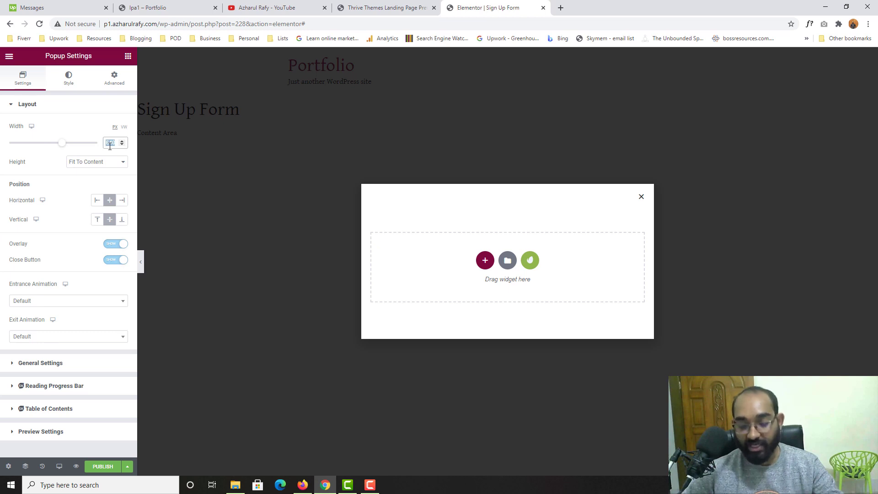
text(960)
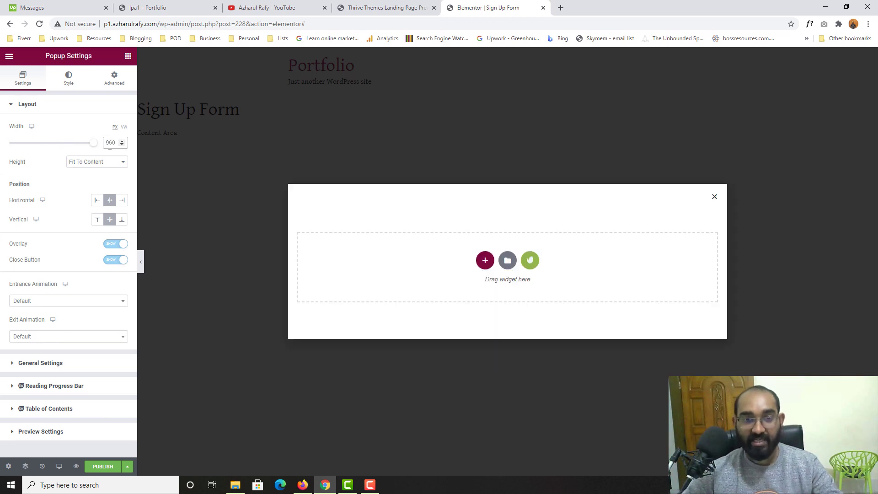
text(100)
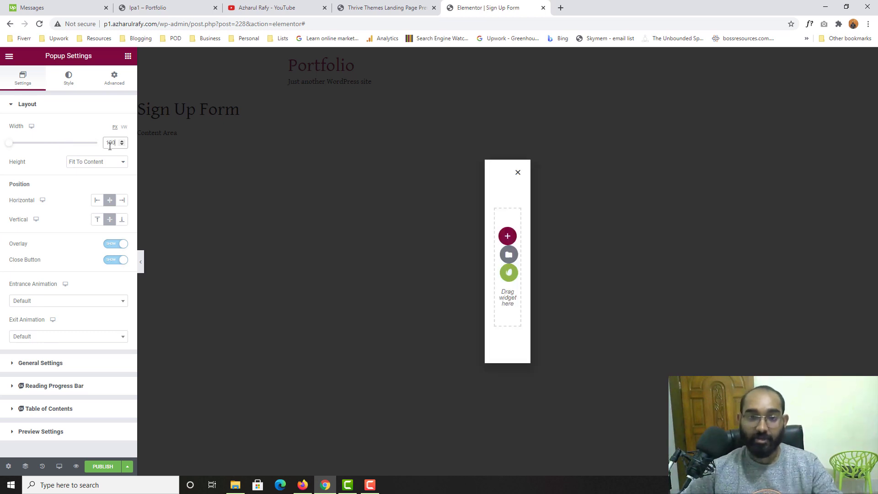
text(0)
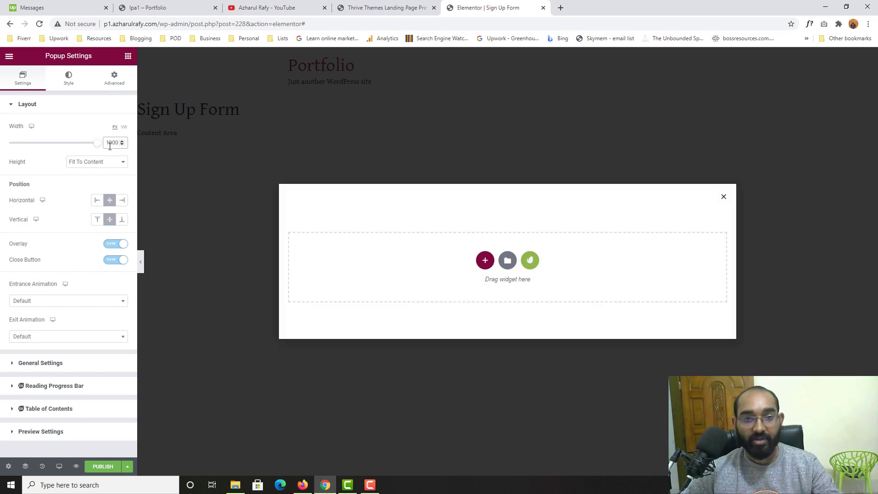
click(389, 5)
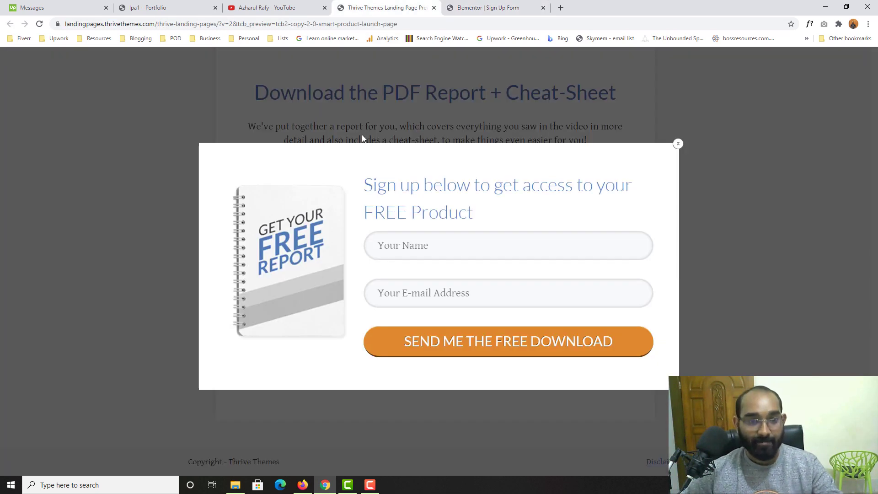
click(483, 4)
Add a one-column section to the popup and place a two-column Inner Section inside it.
click(484, 262)
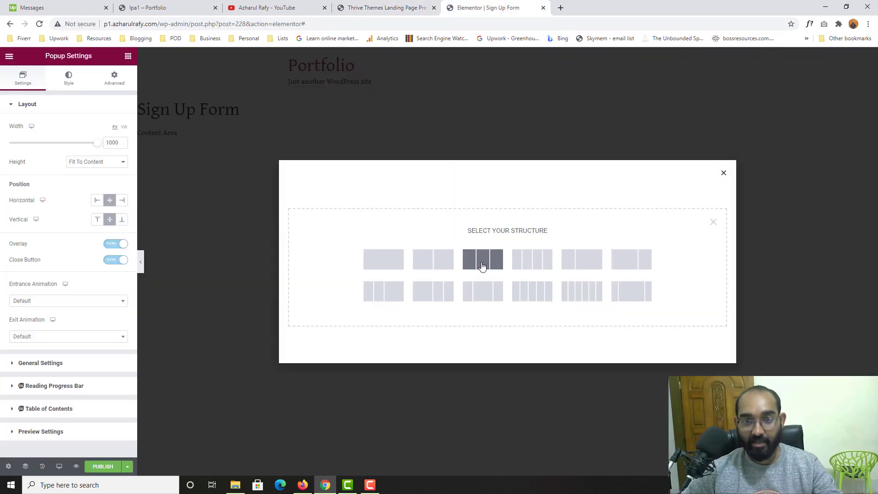
click(384, 261)
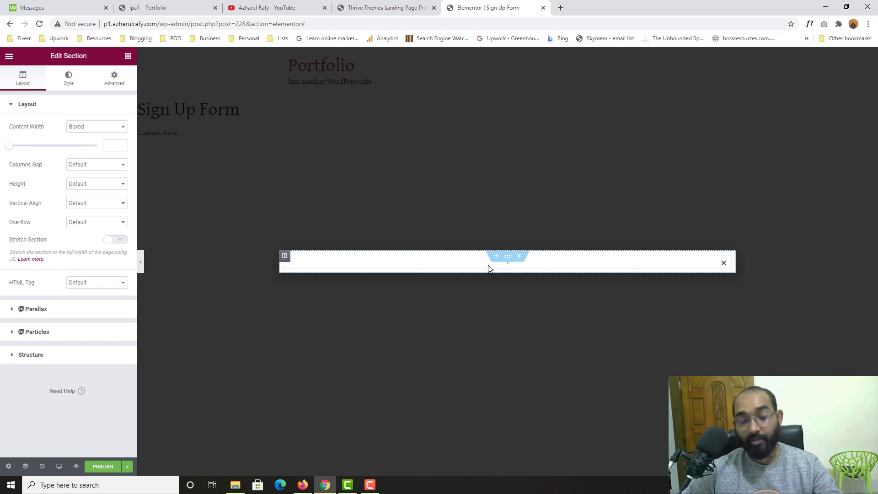
click(388, 7)
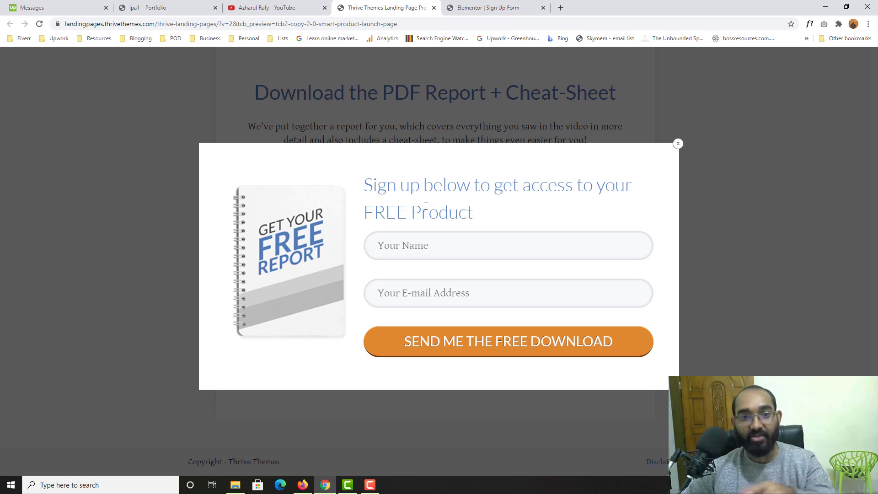
click(478, 4)
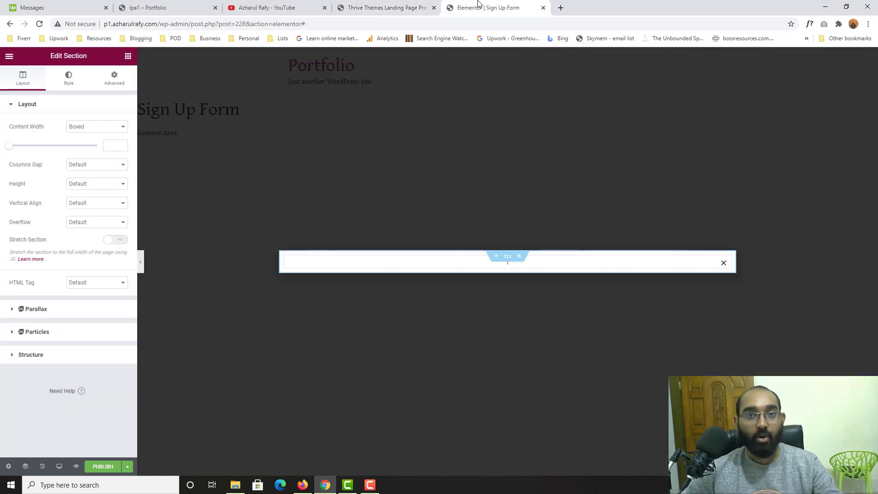
click(129, 60)
drag(28, 129, 433, 264)
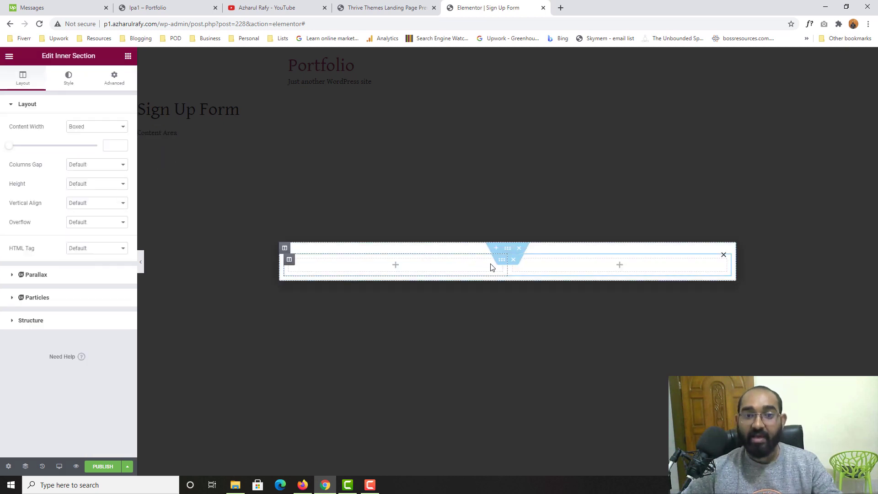
Add an Image widget to the inner section's left column and a Form widget to its right column.
click(128, 56)
drag(27, 196, 351, 274)
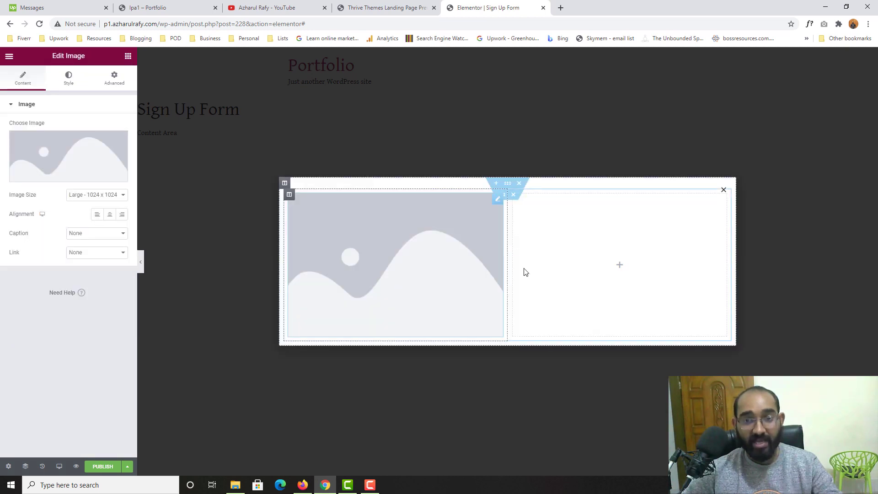
click(621, 266)
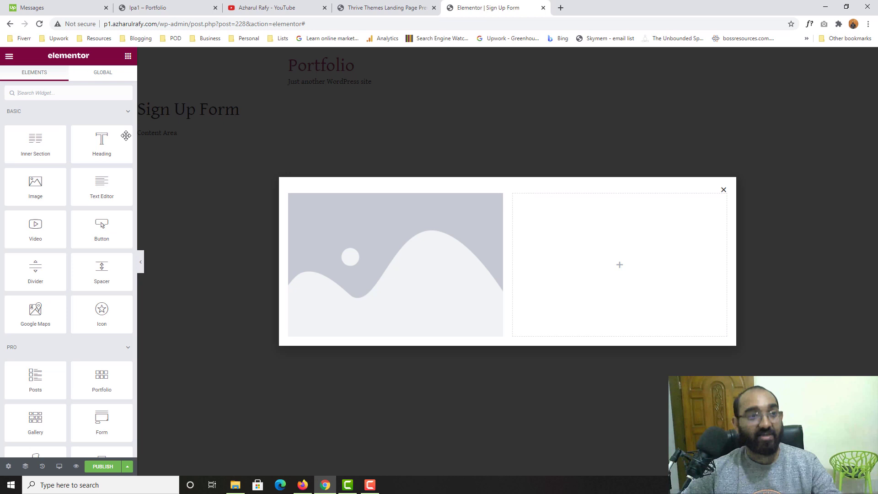
click(92, 93)
text(form)
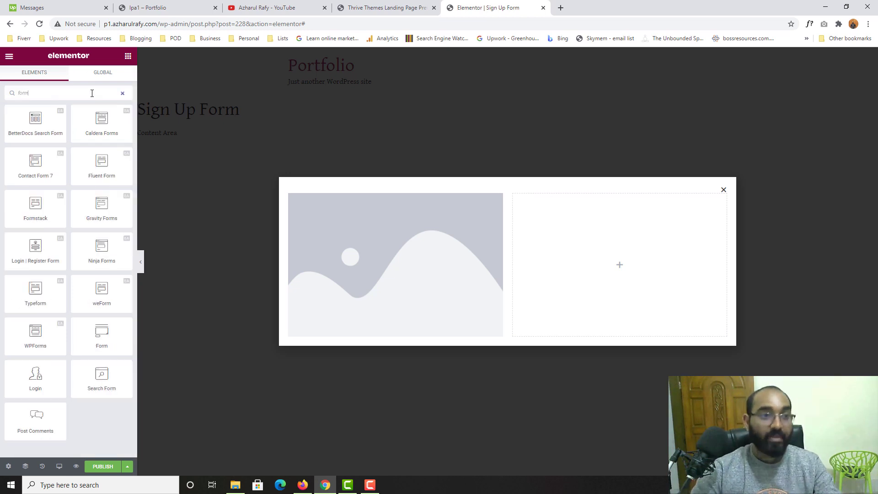
drag(102, 334, 671, 262)
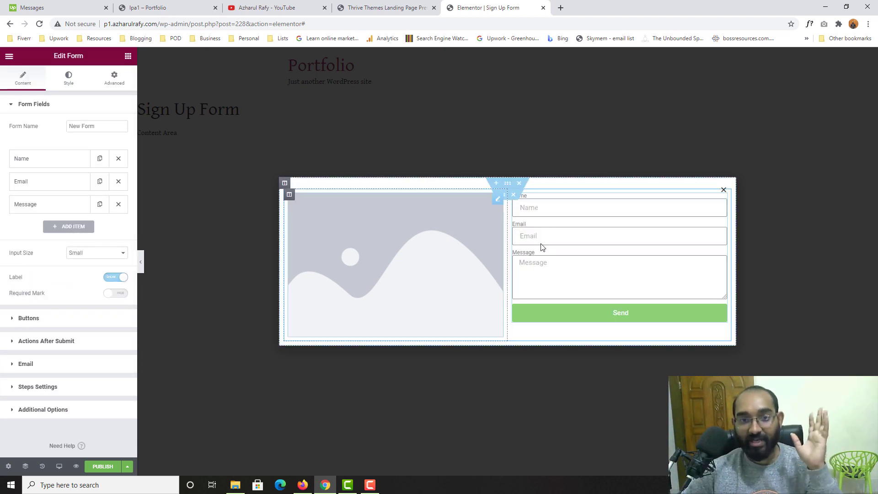
Copy the heading text of the Thrive Themes popup and inspect that heading's font details with WhatFont.
click(379, 5)
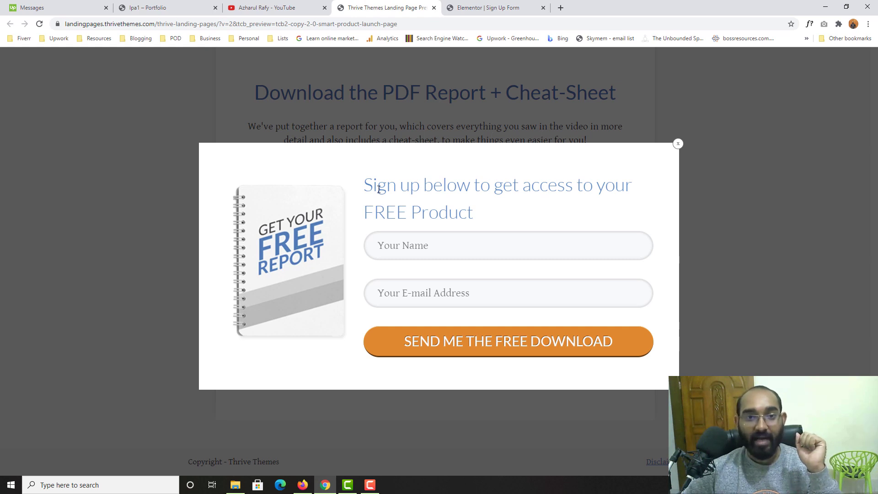
mouse_move(379, 189)
mouse_down()
mouse_move(458, 215)
mouse_move(365, 216)
mouse_move(365, 185)
mouse_up()
key(ctrl+c)
right_click(456, 215)
click(471, 226)
click(464, 217)
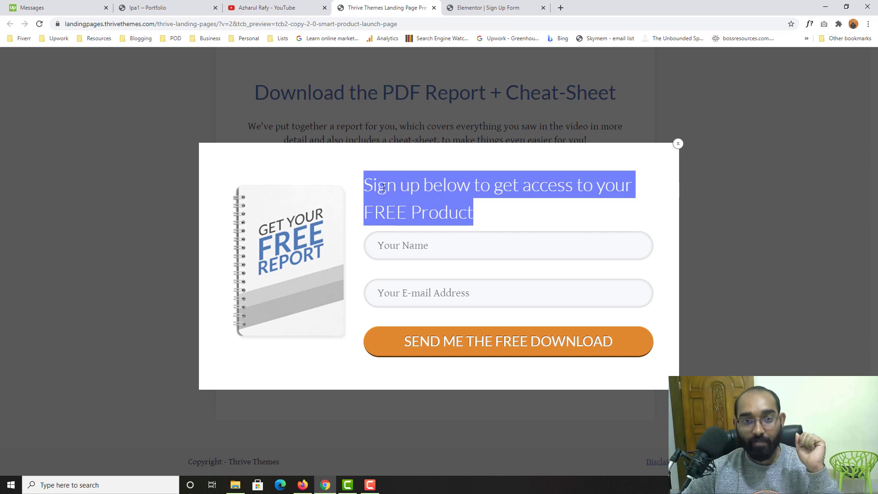
right_click(401, 192)
click(483, 202)
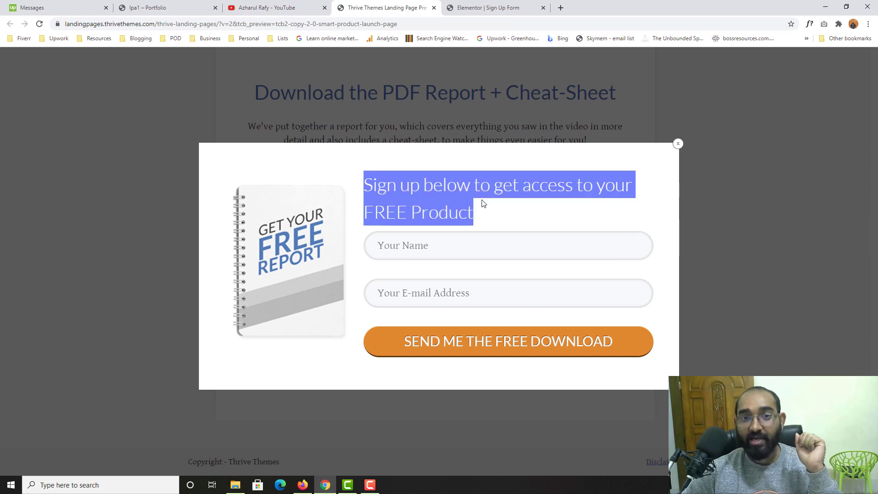
click(809, 27)
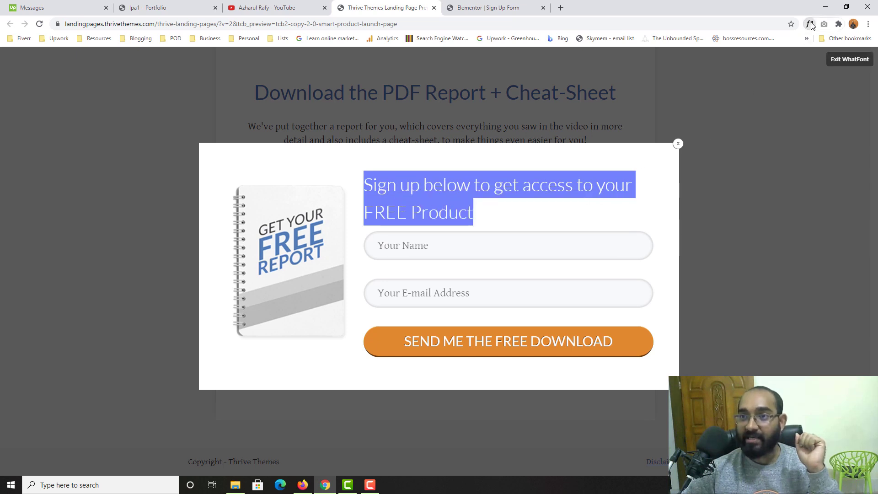
click(433, 186)
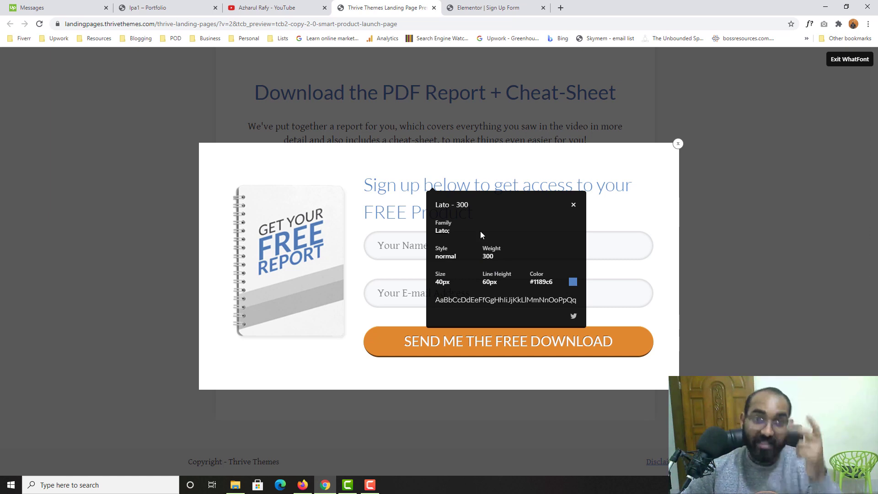
Add a Heading widget above the form with the title "Sign up below to get access to your FREE Product".
click(484, 8)
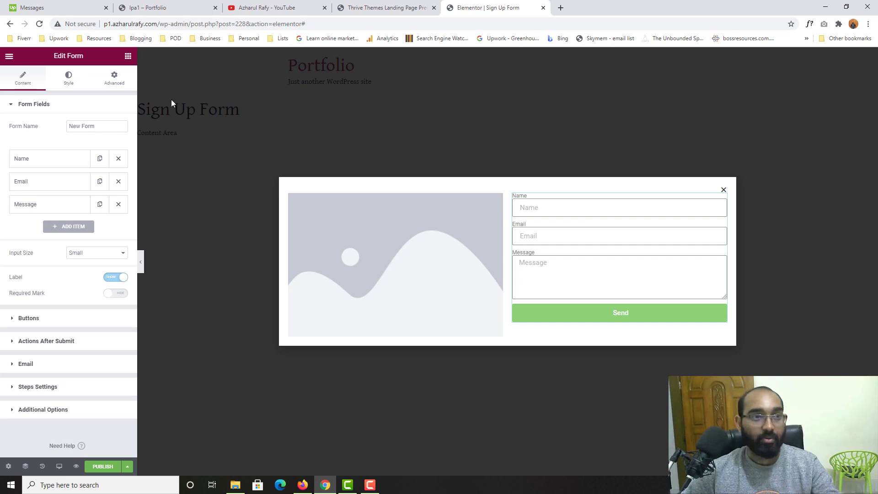
click(128, 56)
drag(106, 144, 549, 200)
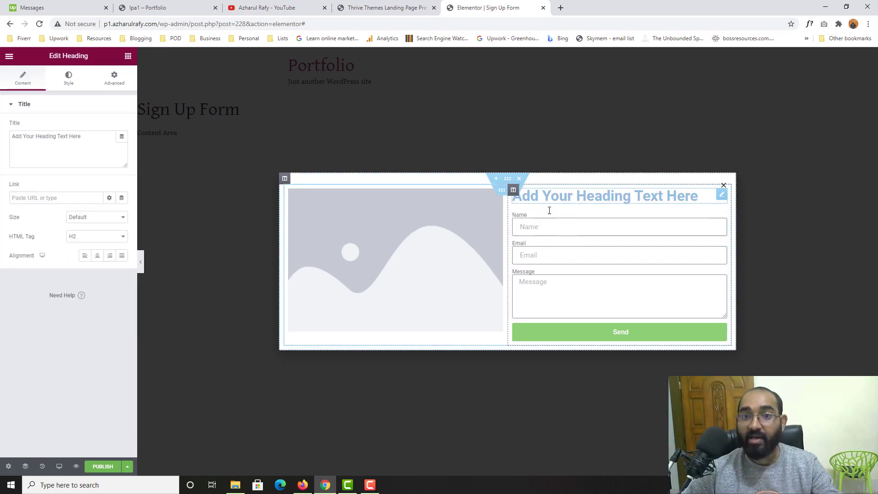
click(91, 139)
key(ctrl+a)
key(ctrl+v)
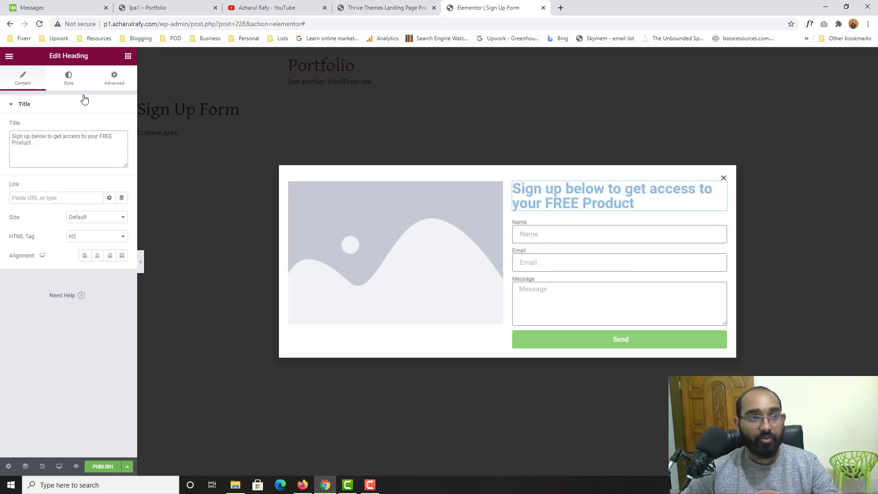
Copy the heading color #1189c6 from the Thrive Themes popup's font details and apply it as the Elementor heading's text color.
click(69, 78)
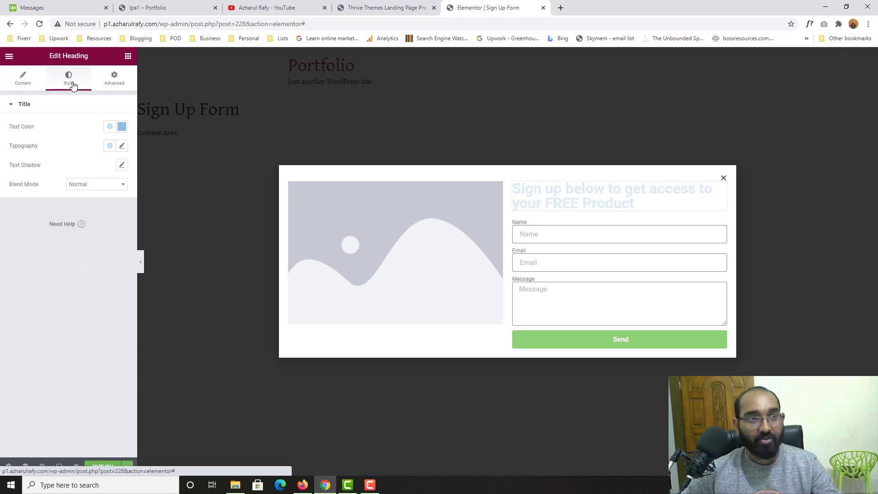
click(121, 127)
click(269, 8)
click(387, 8)
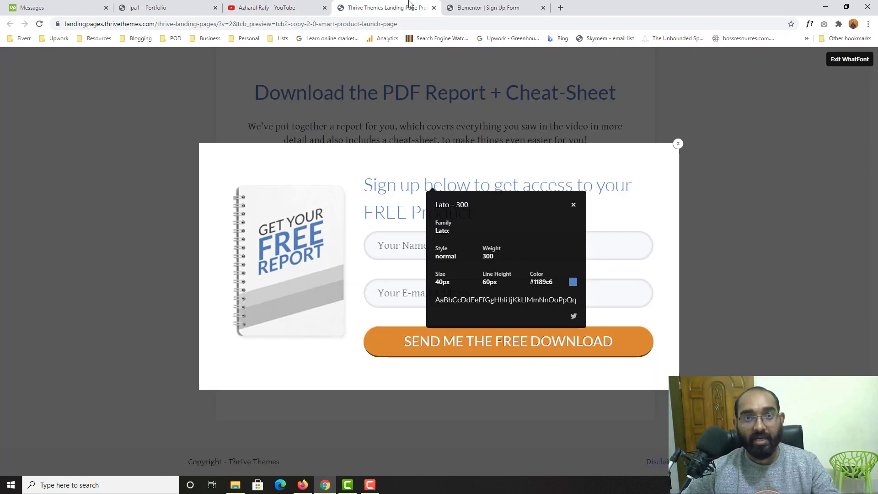
double_click(541, 282)
key(ctrl+c)
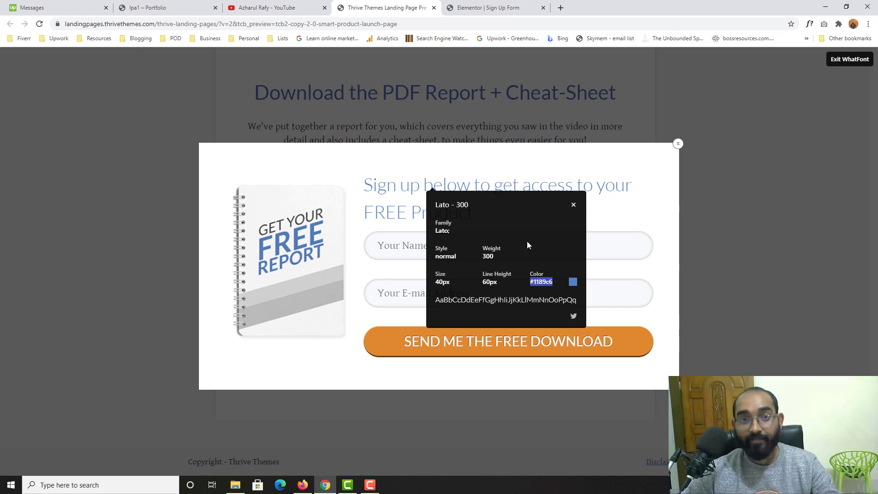
click(469, 5)
key(ctrl+v)
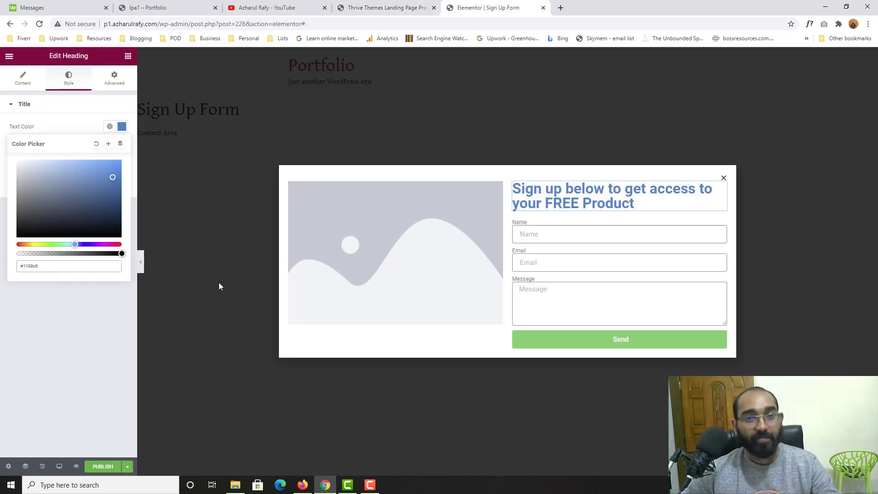
Set the popup heading's typography to the Lato family, size 40 px and weight 300.
click(382, 7)
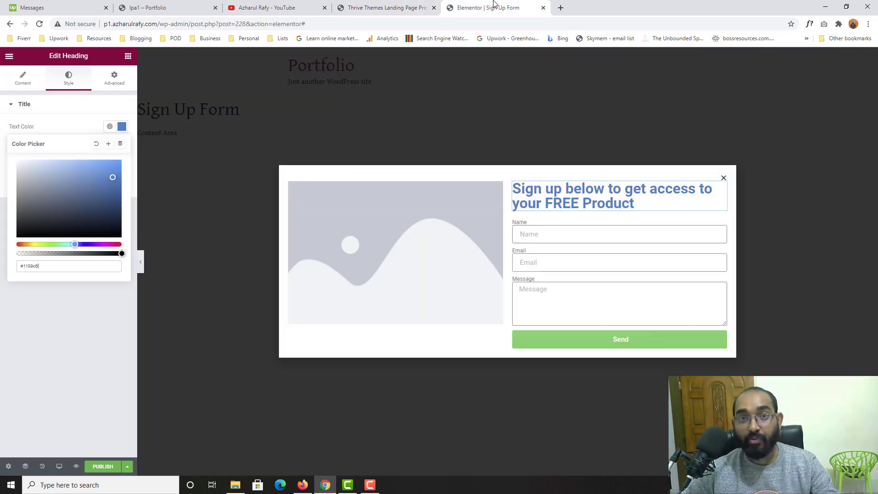
click(497, 8)
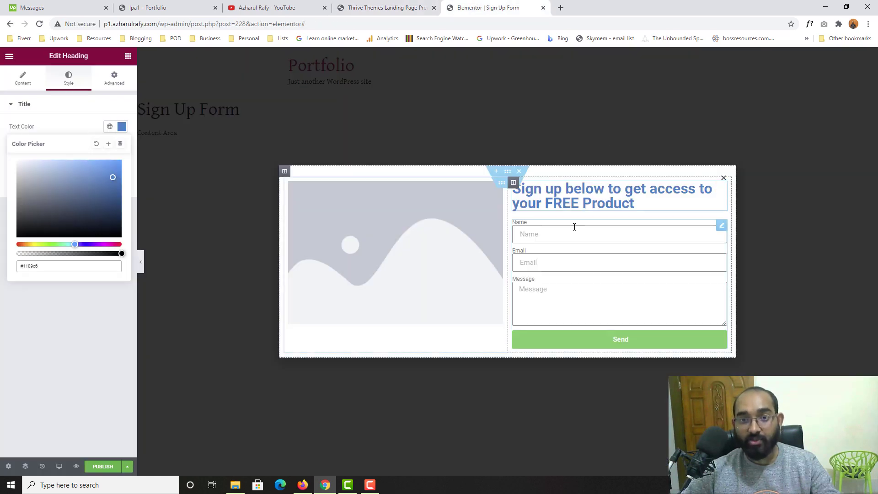
click(92, 127)
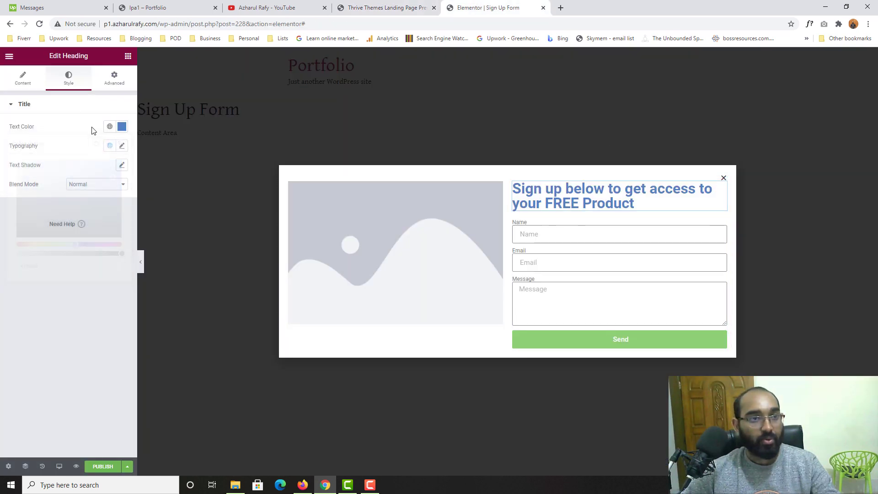
click(121, 147)
click(88, 192)
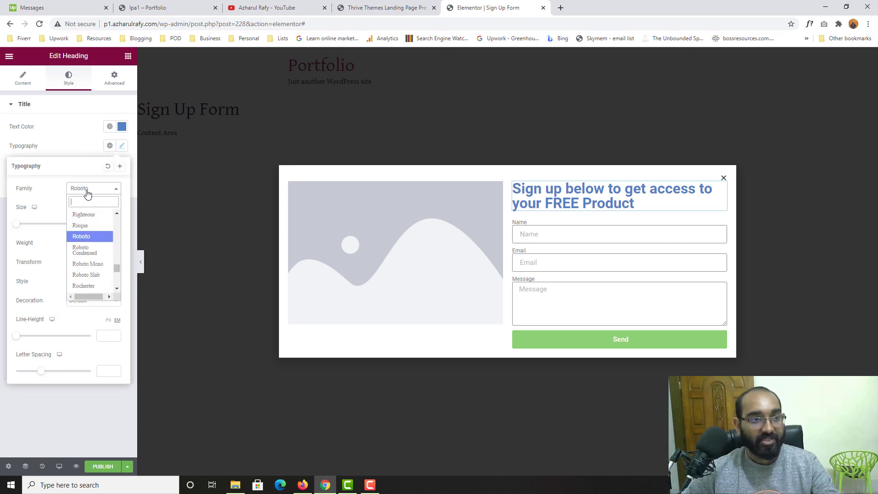
text(la)
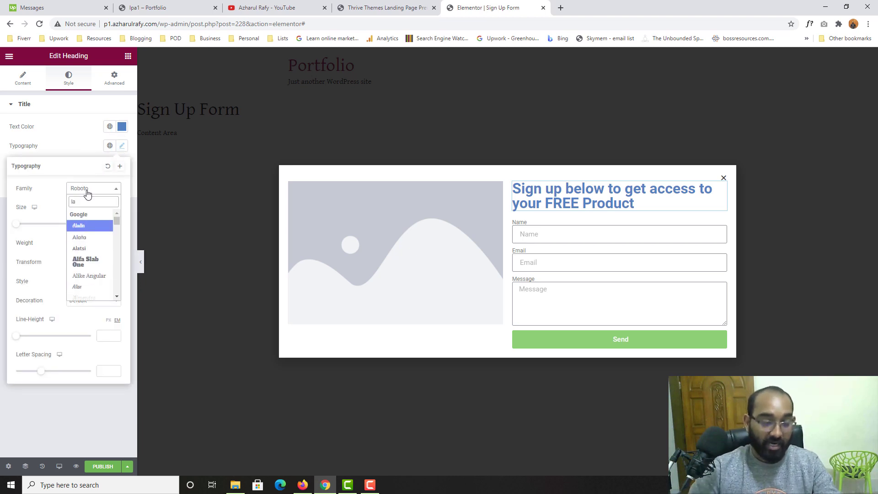
text(to)
key(Return)
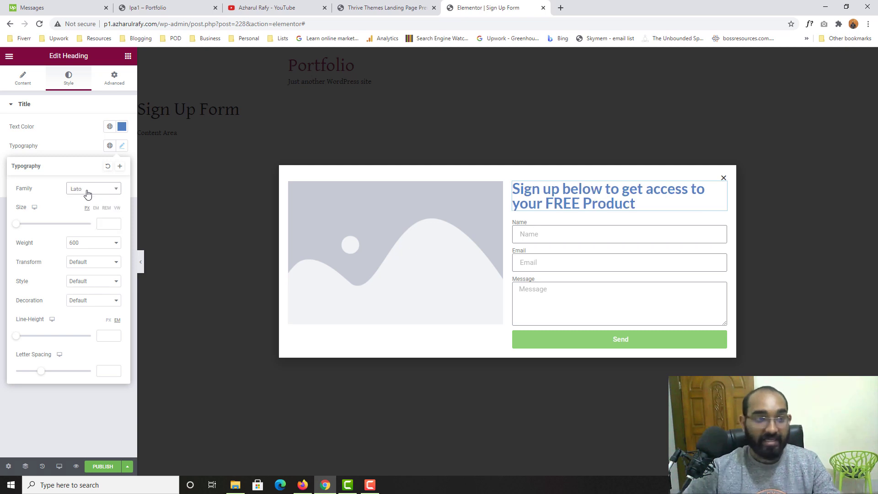
click(107, 220)
text(40)
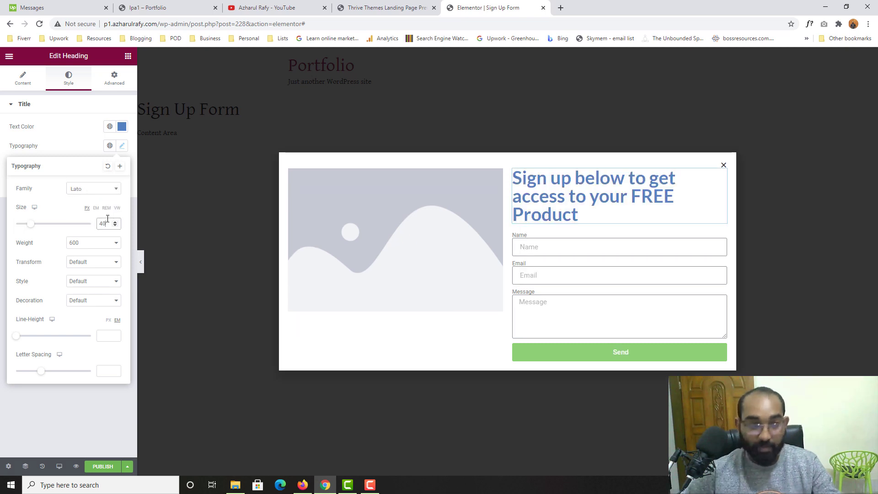
click(84, 246)
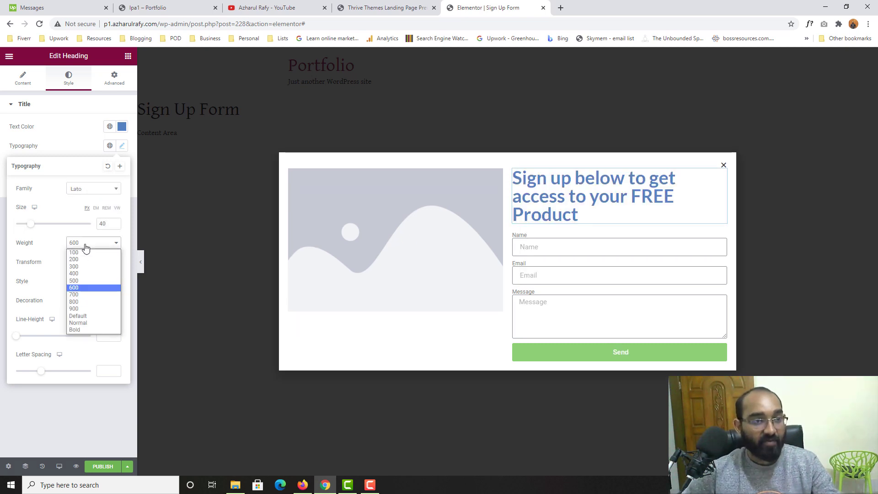
click(84, 270)
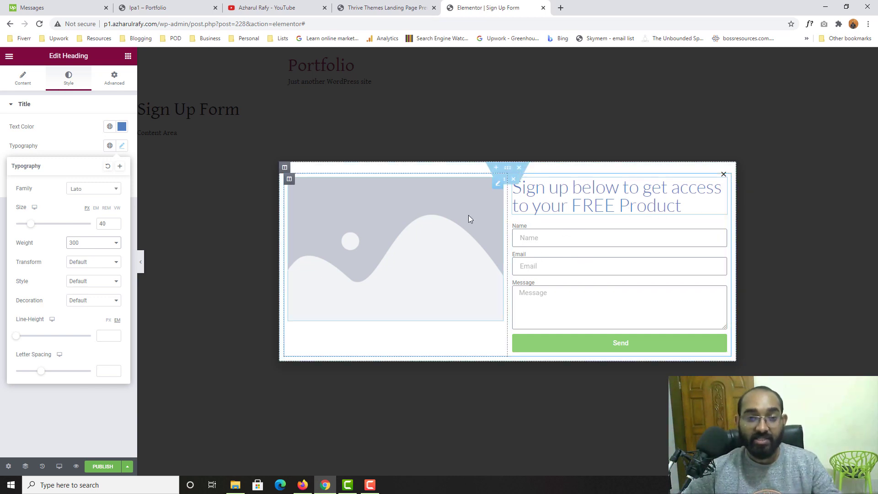
Replace the placeholder image with the "Get Your Free Report" notebook picture from the media library.
click(435, 235)
click(106, 168)
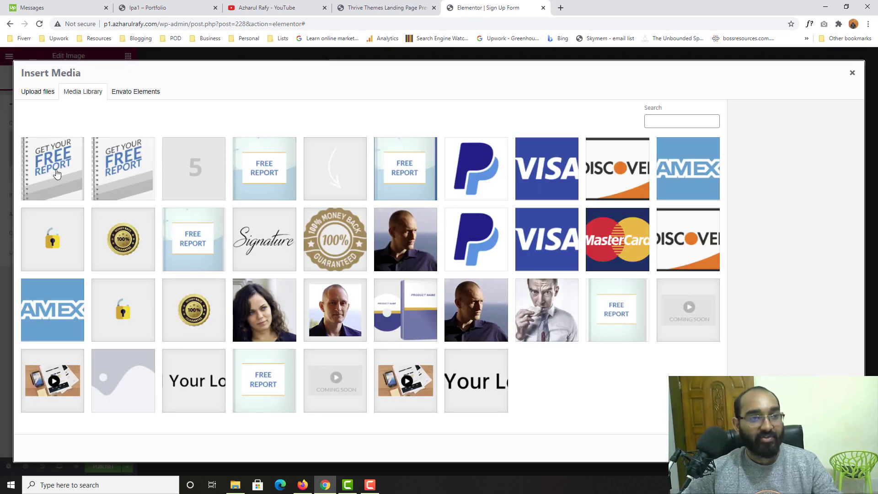
click(93, 180)
click(832, 448)
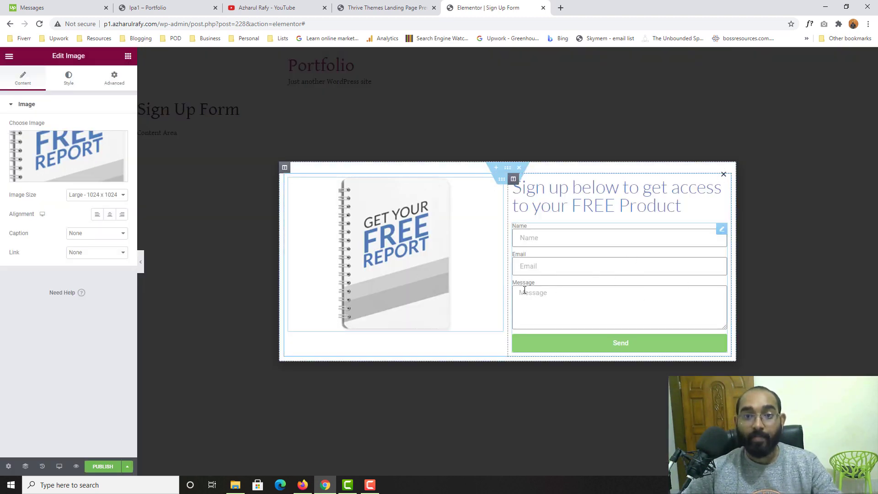
Exit WhatFont on the Thrive Themes page and review the form fields of the reference popup.
key(ctrl+Page_Up)
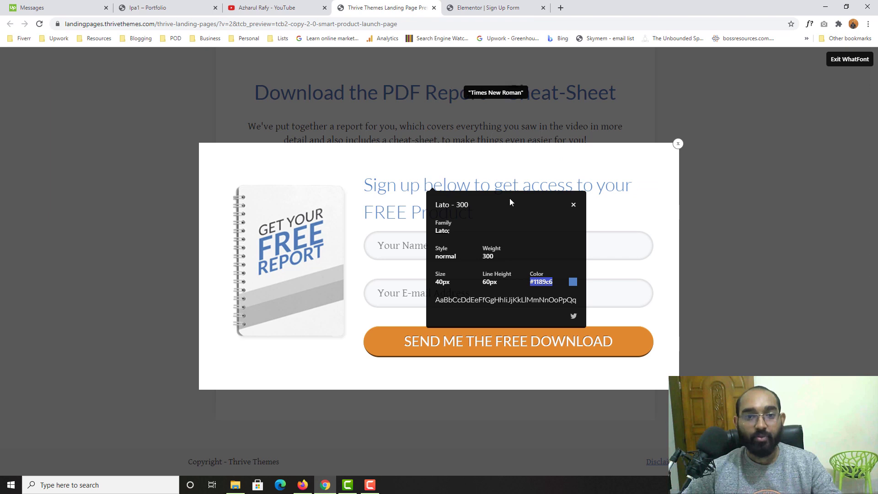
click(840, 60)
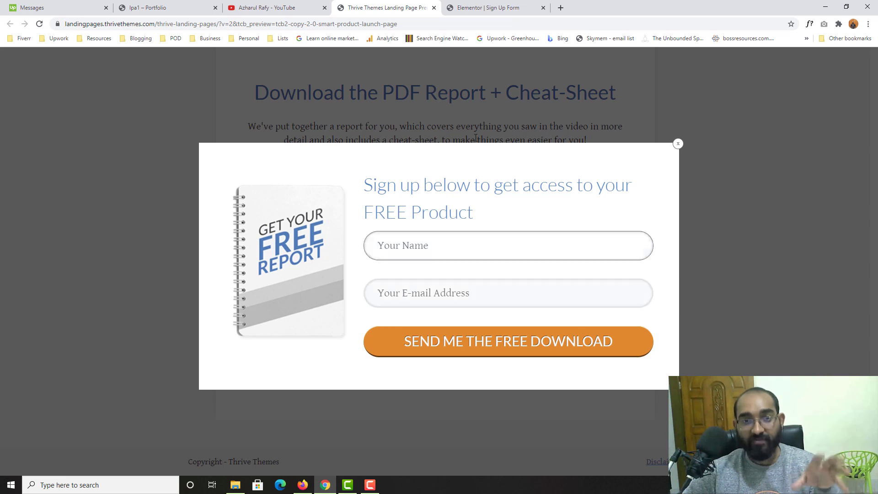
click(488, 7)
Clear the label of the form's Name field and set its placeholder to "Your Name".
click(522, 234)
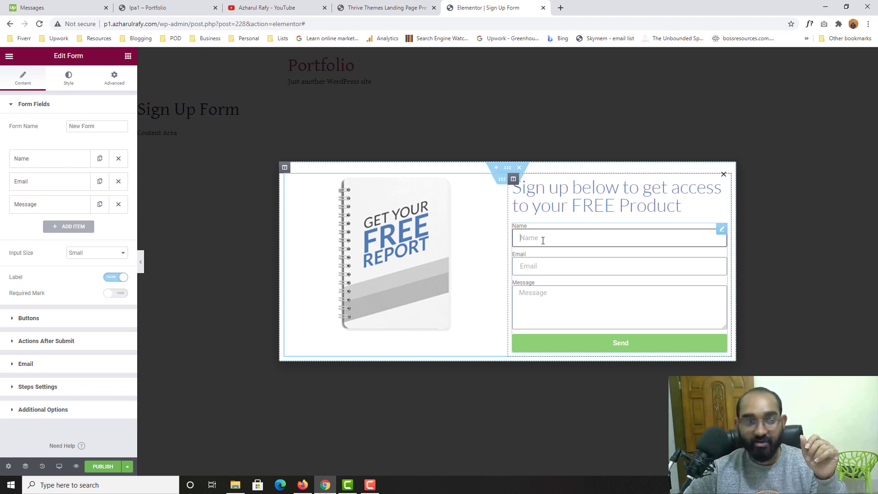
click(40, 164)
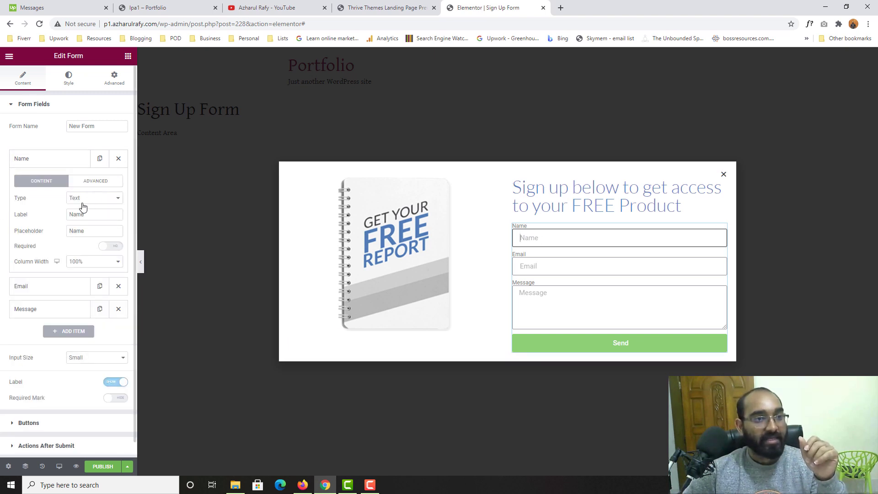
drag(89, 216, 41, 221)
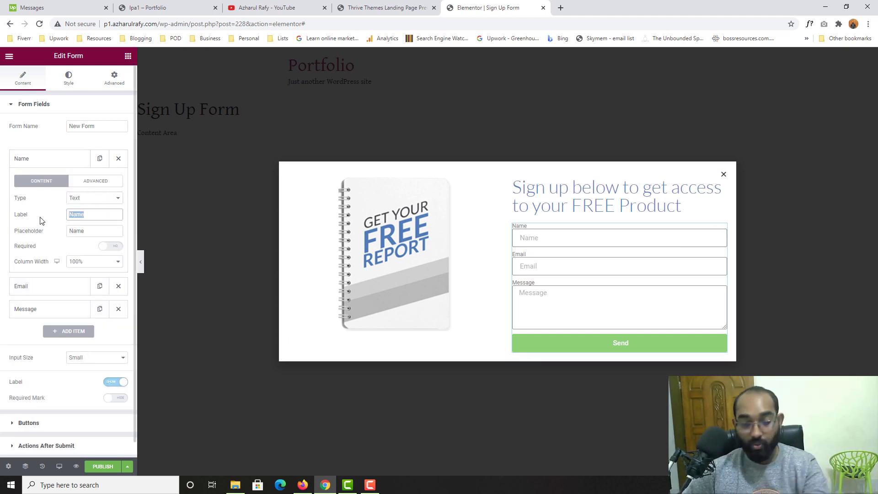
key(BackSpace)
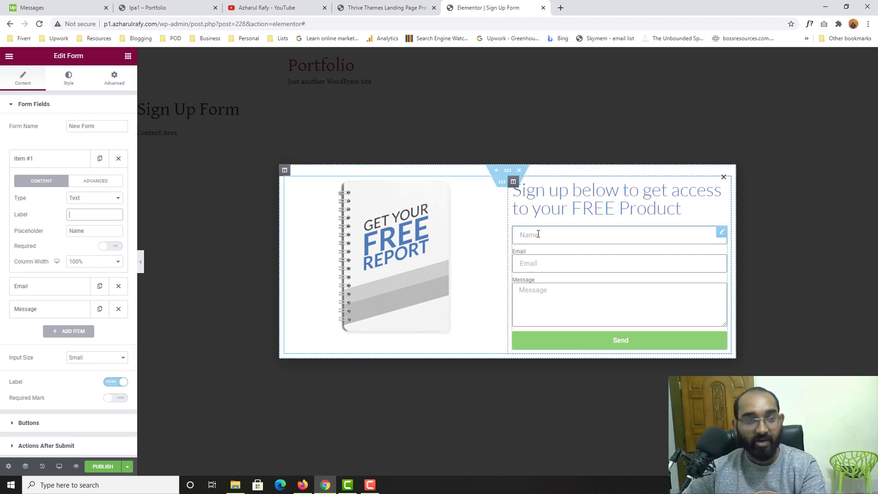
click(82, 232)
double_click(82, 232)
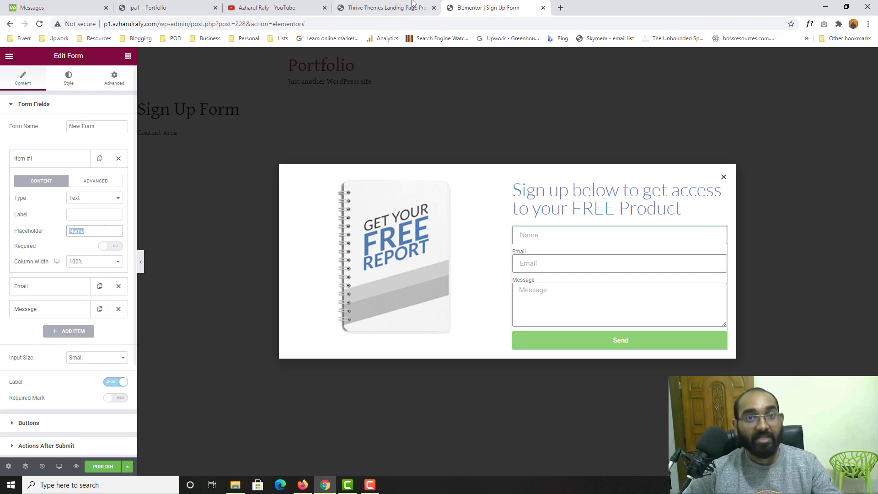
click(389, 8)
click(511, 5)
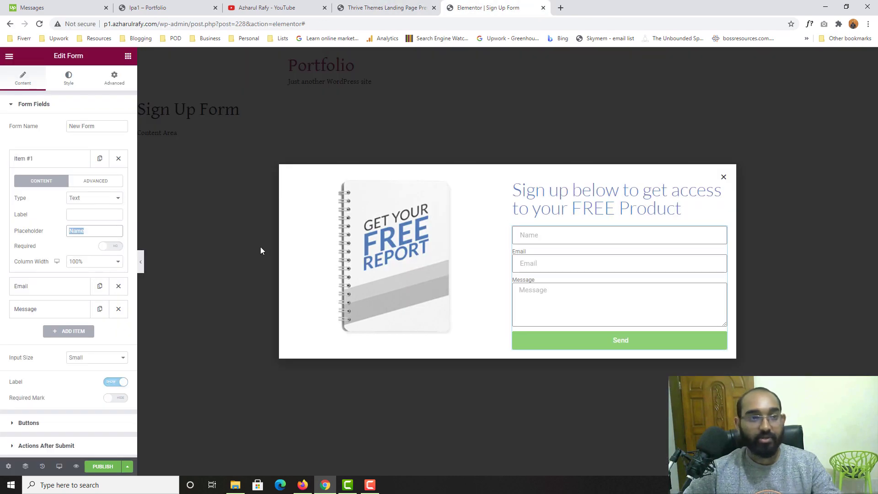
text(Your)
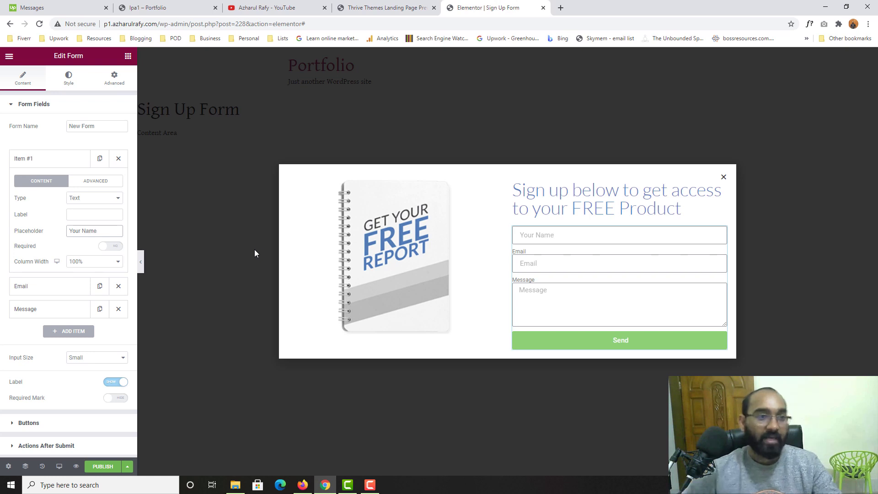
Clear the label of the form's Email field and set its placeholder to "Your E-mail Adress".
click(396, 6)
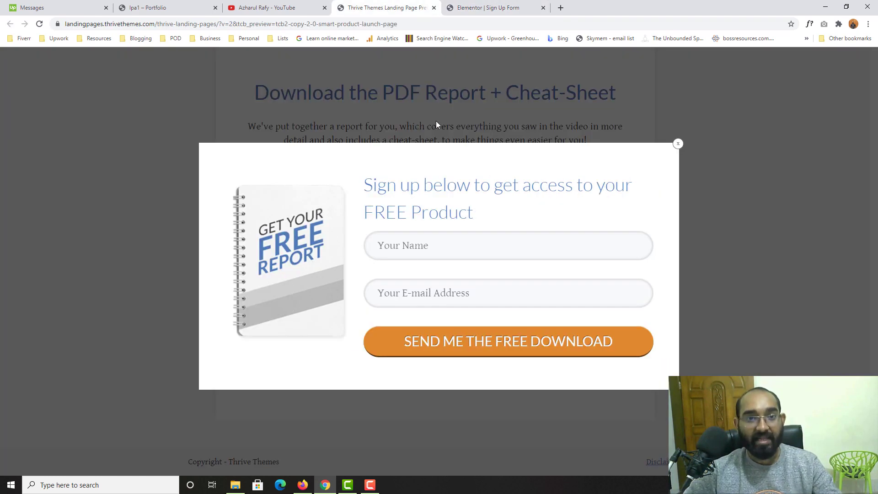
click(488, 7)
click(530, 268)
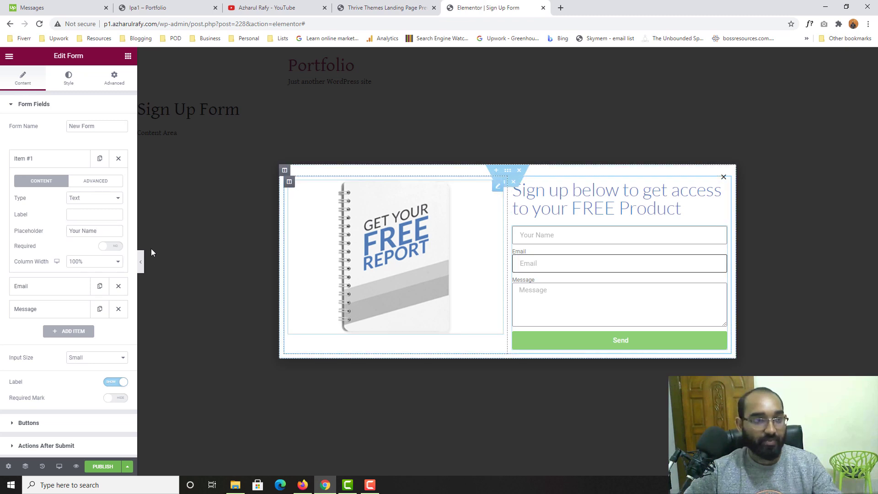
click(41, 164)
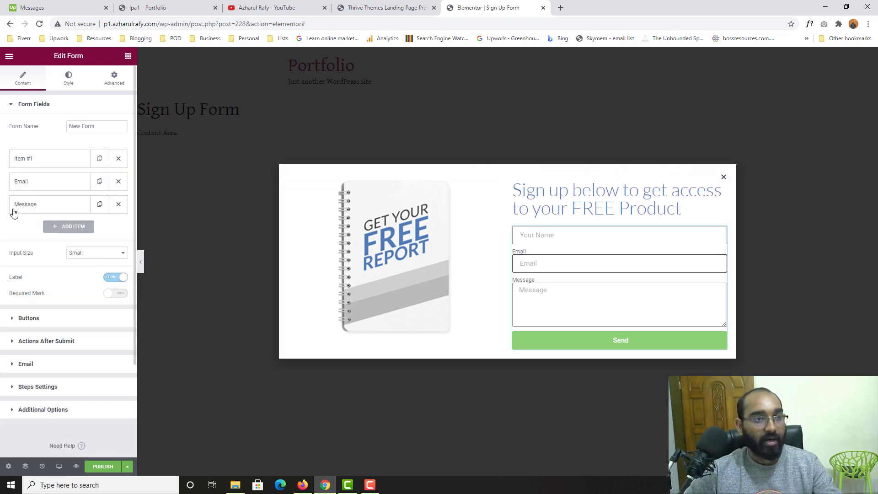
click(26, 183)
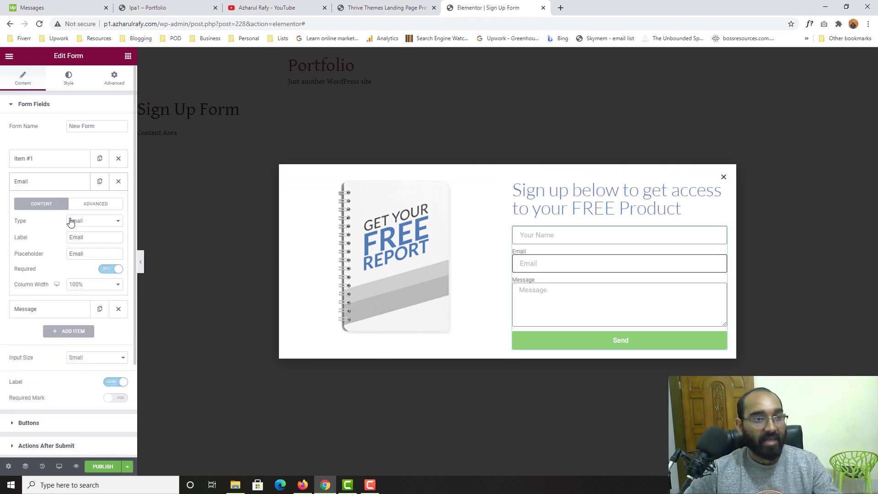
double_click(91, 238)
key(BackSpace)
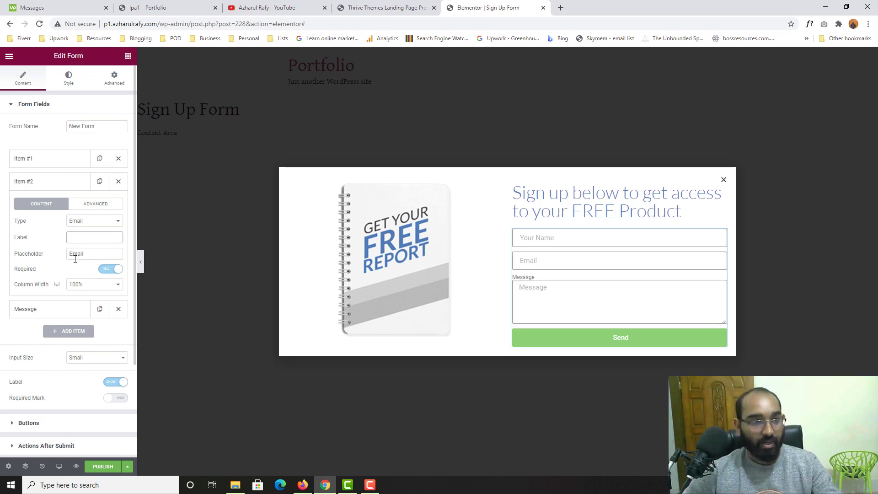
double_click(86, 255)
text(Yo)
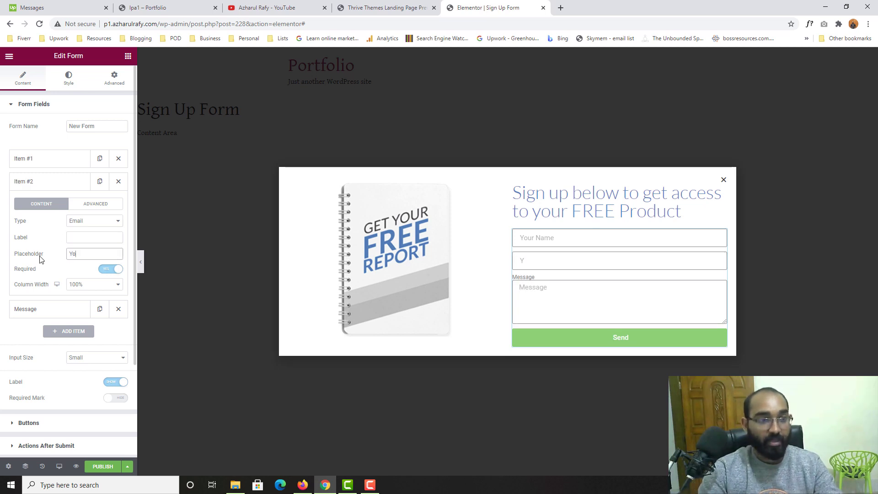
text(ure E-mail Adress)
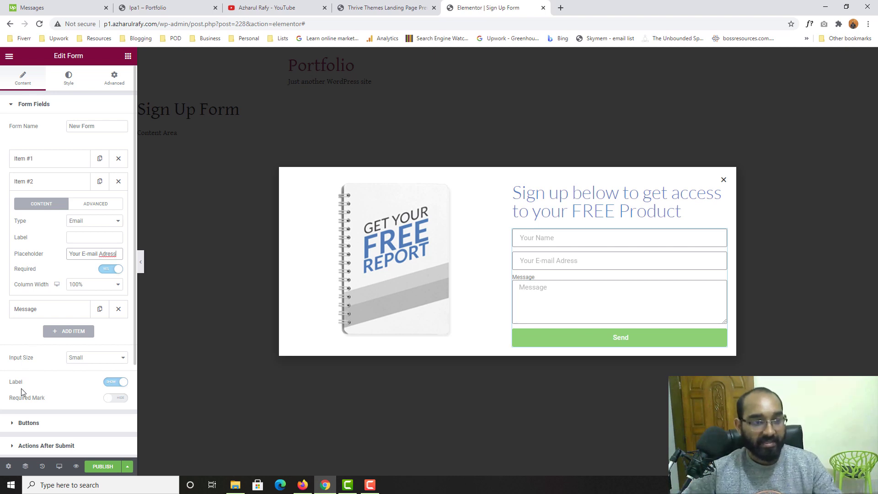
Remove the Message field from the form and compare the form with the Thrive Themes reference popup.
click(354, 6)
click(488, 7)
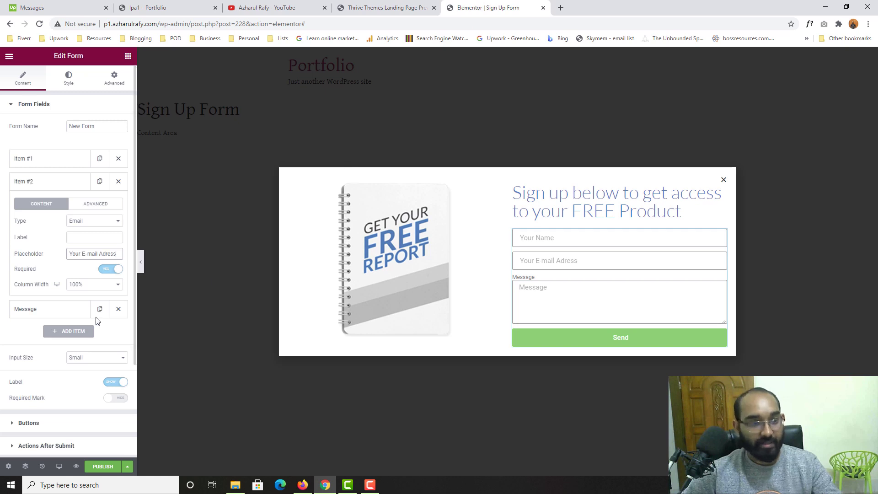
click(119, 310)
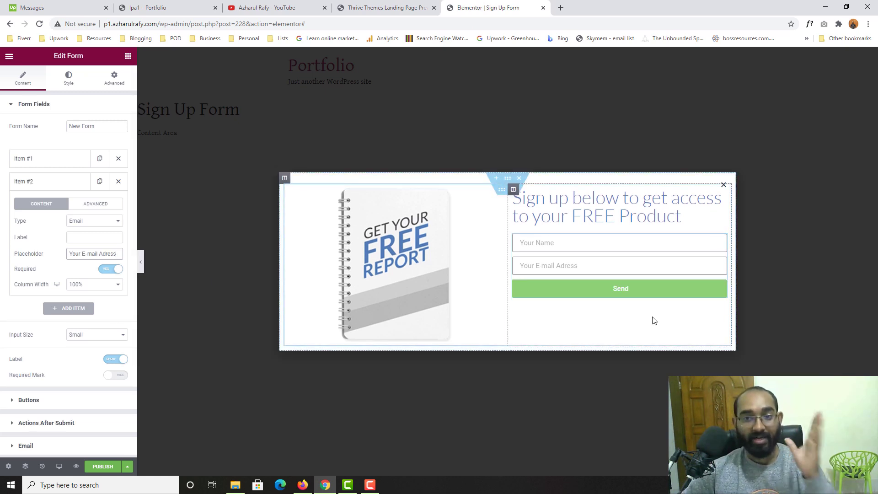
click(388, 7)
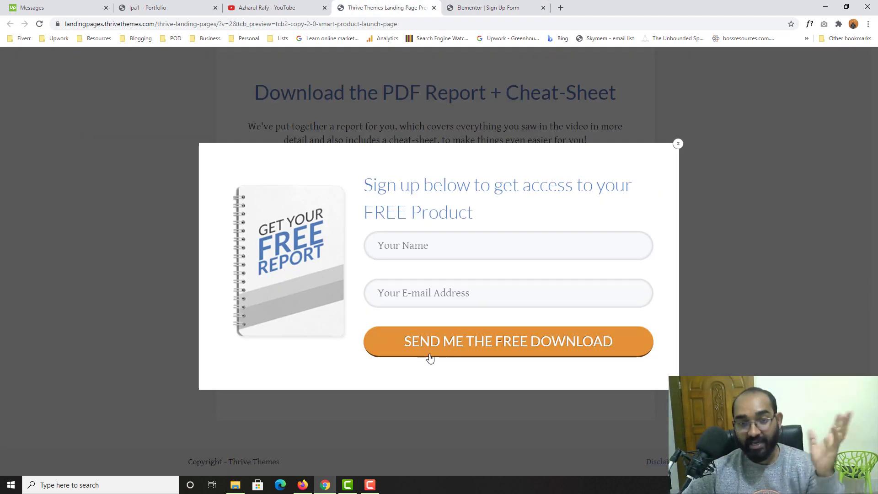
click(489, 8)
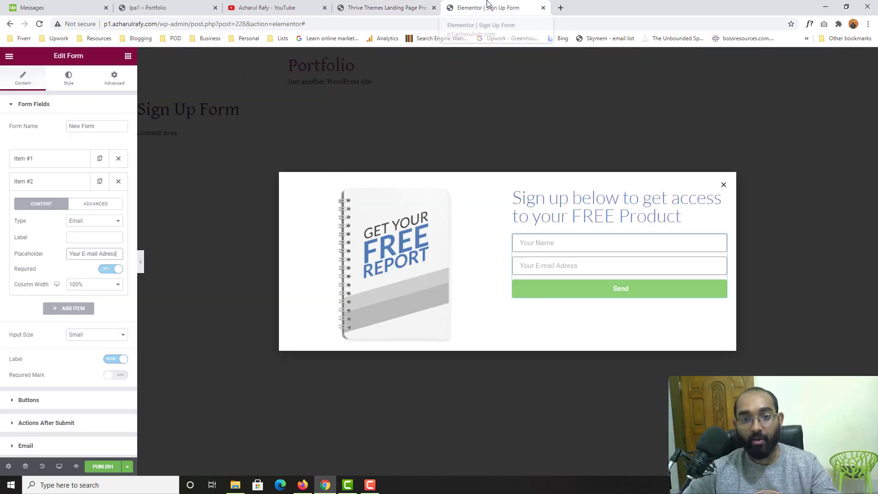
Set the form's submit button text to "SEND ME THE FREE DOWNLOAD", matching the Thrive Themes reference popup.
click(603, 289)
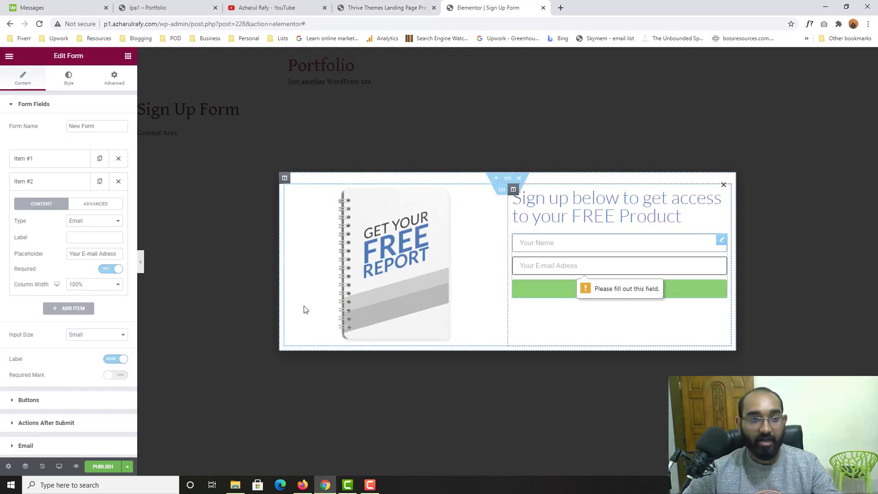
click(28, 400)
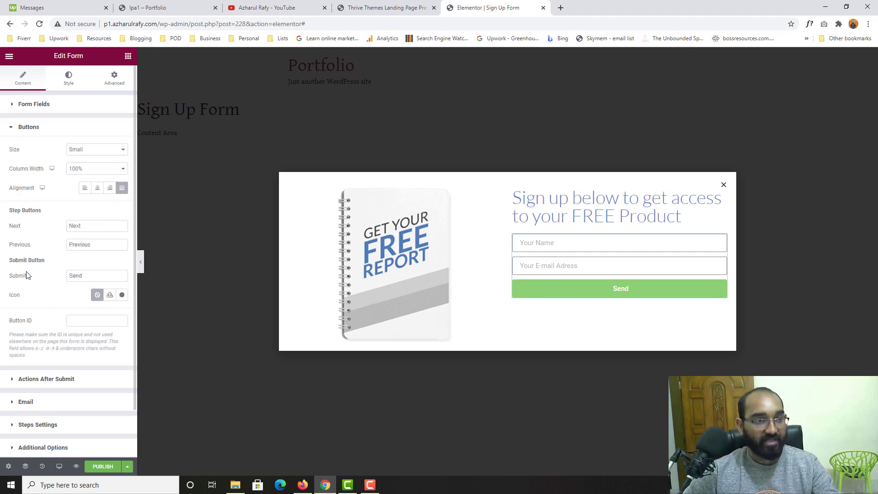
double_click(103, 273)
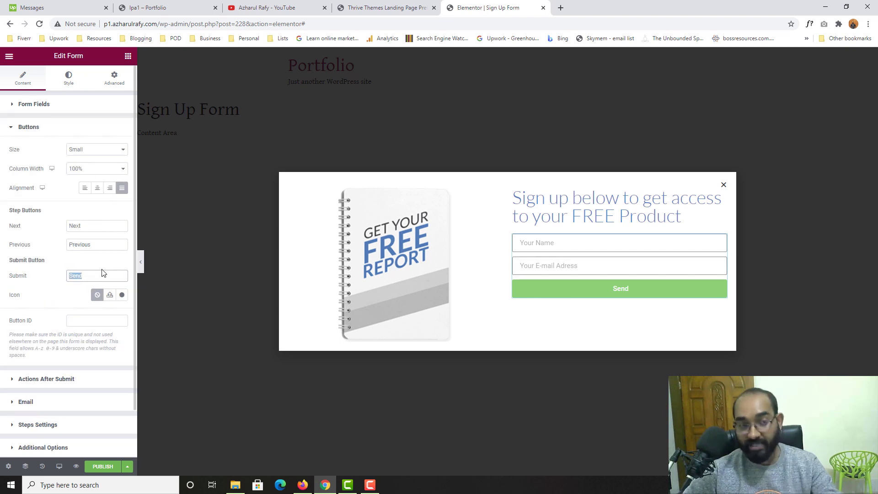
click(397, 6)
click(496, 4)
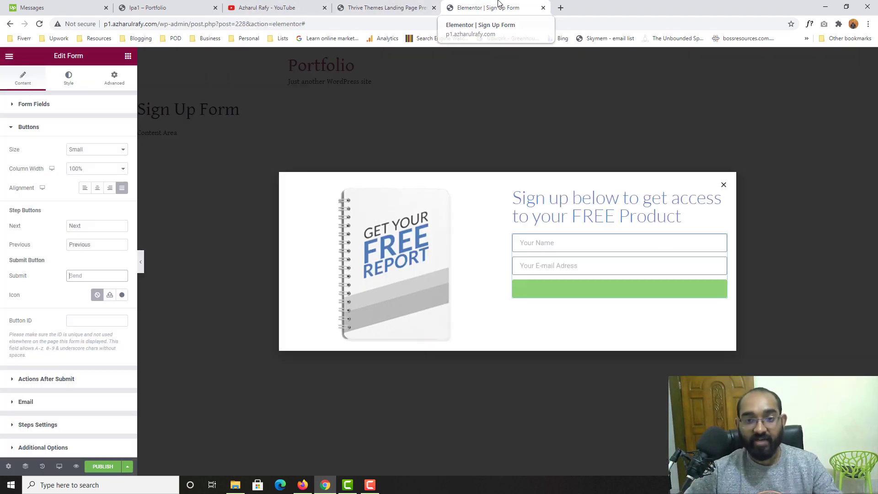
text(SEND ME T)
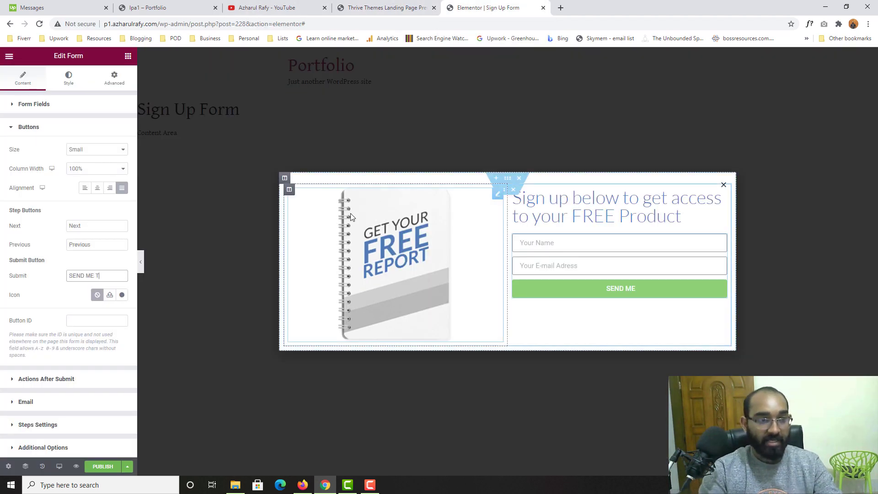
text(HE FREE DOWNLOAD)
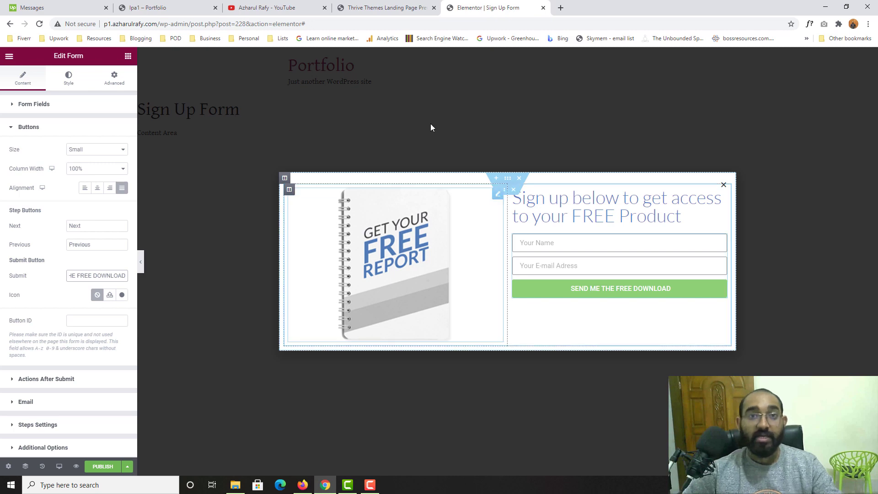
Compare the submit button with the Thrive Themes reference popup and launch pixie.exe to sample the reference button's color.
click(402, 7)
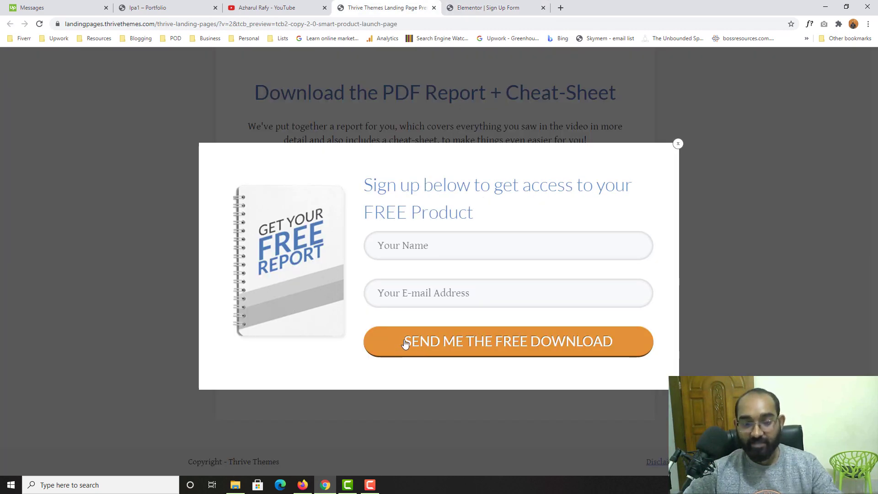
key(ctrl+Tab)
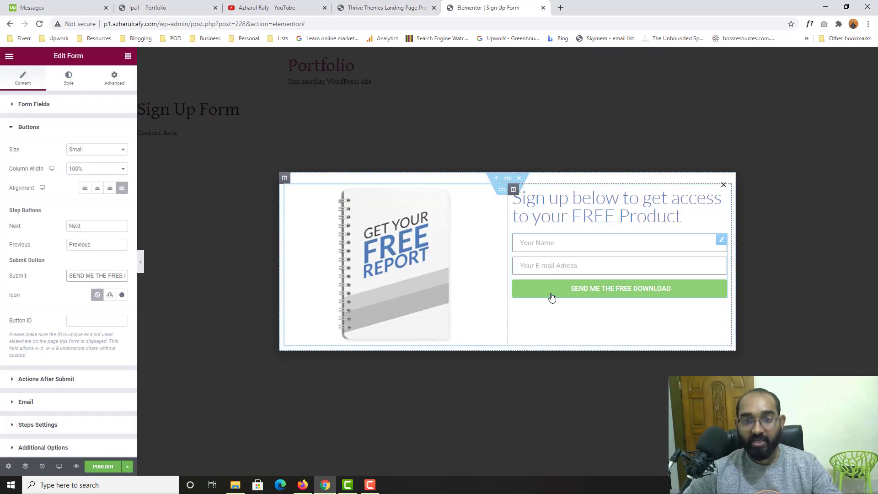
key(ctrl+shift+Tab)
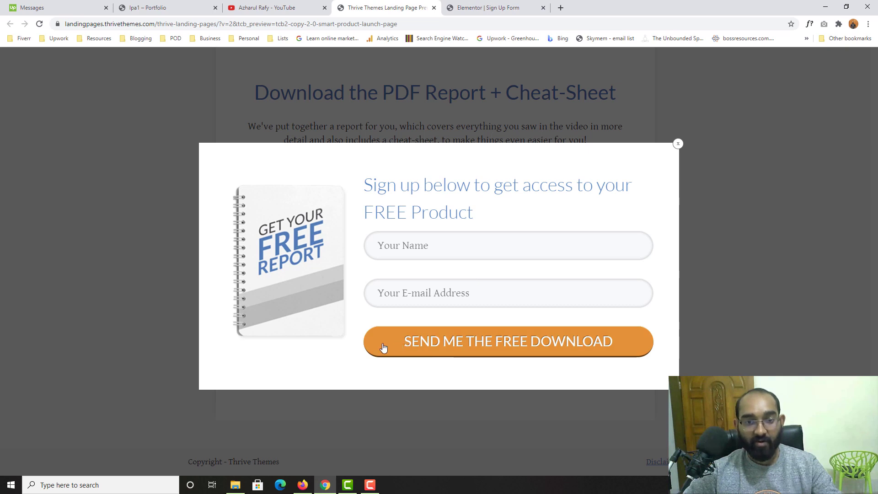
click(129, 487)
text(pi)
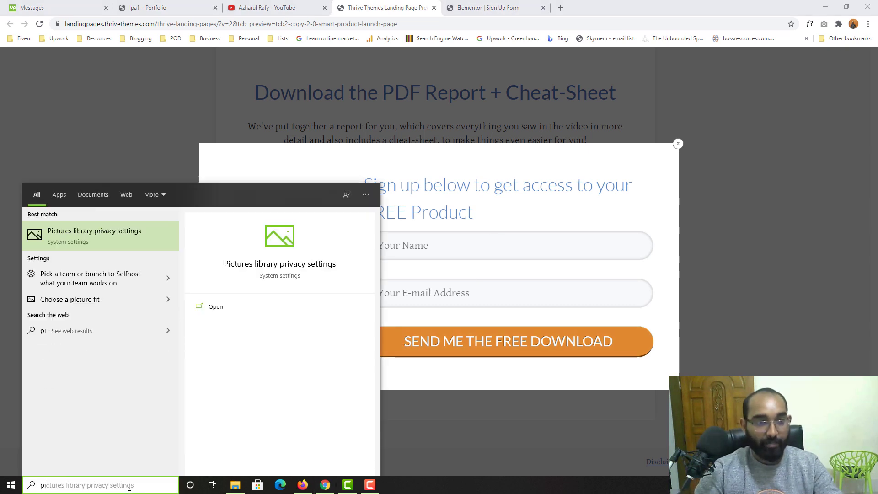
text(xie)
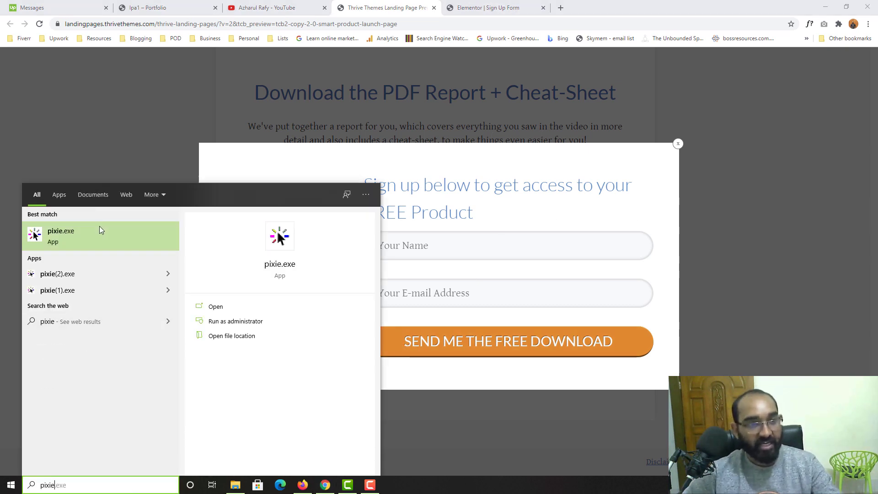
click(100, 231)
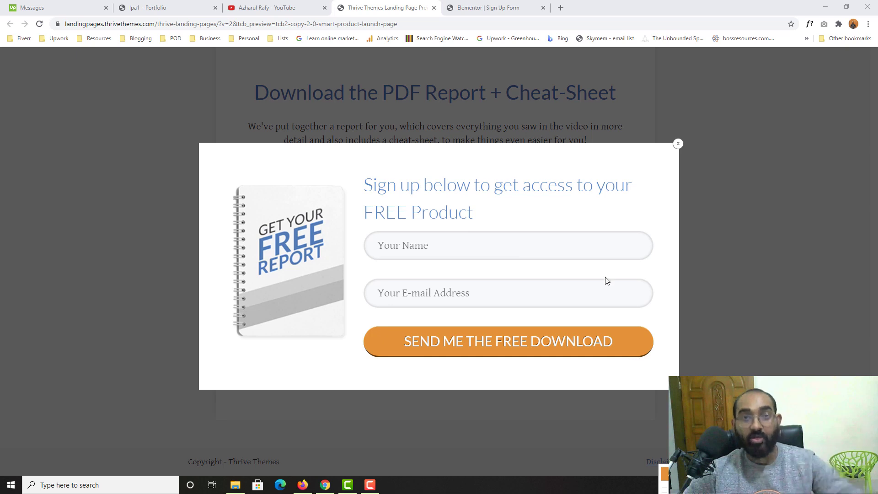
Set the normal background color of the form's Next & Submit button to E3953C in the Elementor popup.
click(485, 7)
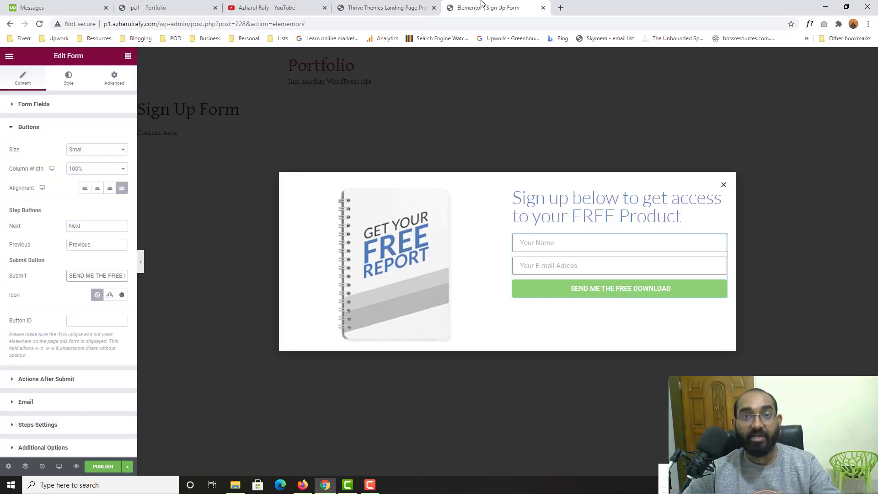
click(78, 87)
click(25, 79)
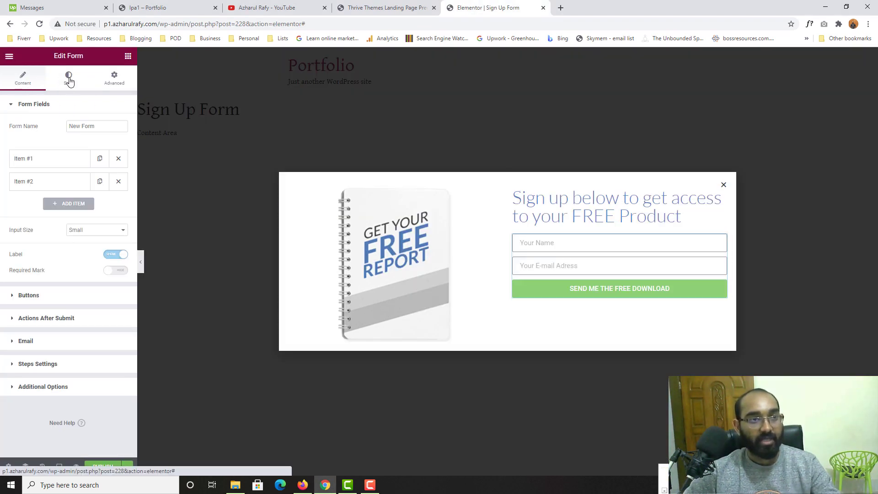
click(69, 79)
scroll(43, 352, down, 1)
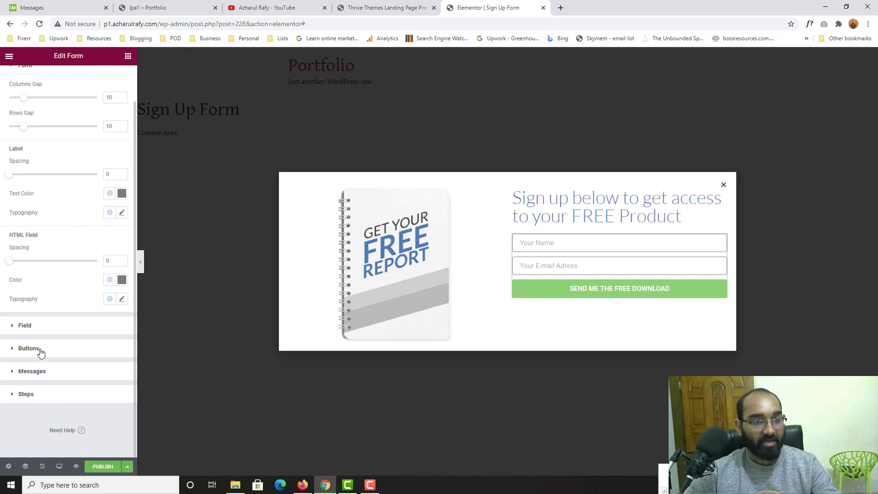
click(29, 349)
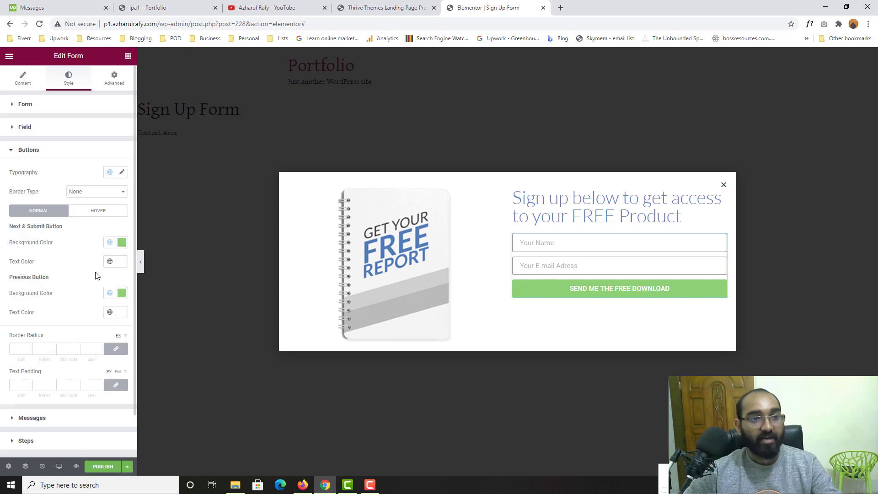
click(122, 242)
text(E3953C)
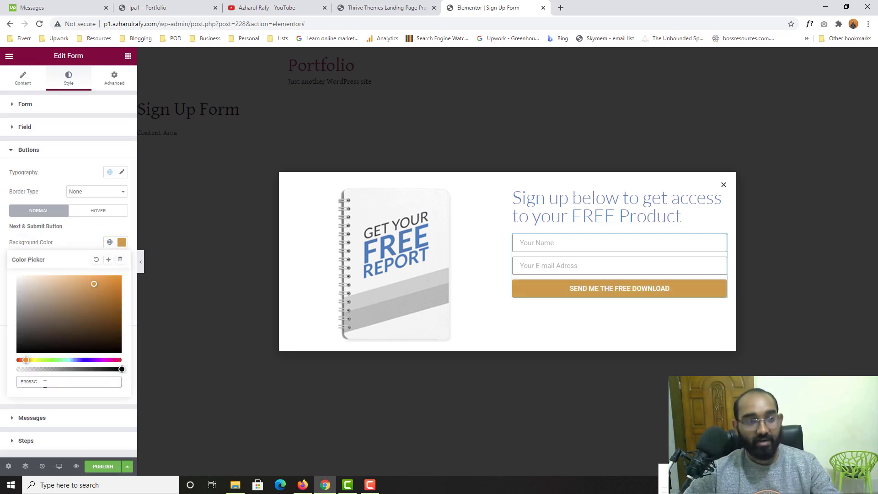
click(86, 248)
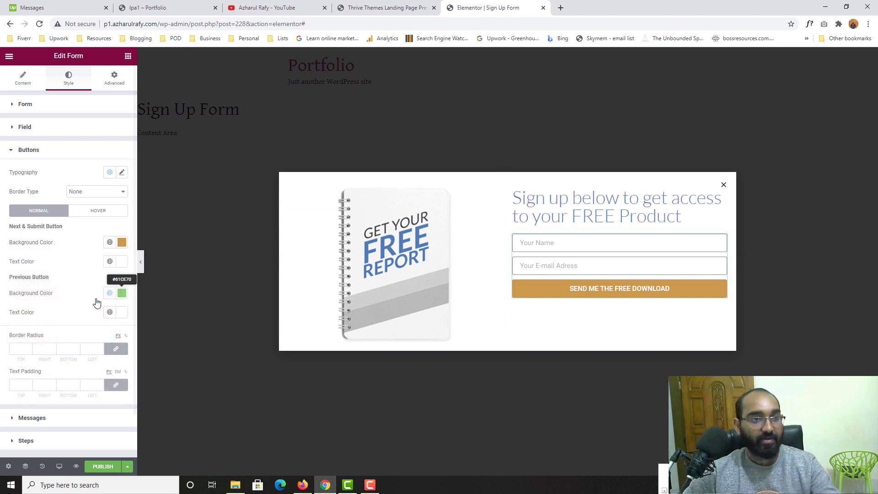
Set the hover background color of the Next & Submit button to a brighter, more saturated orange than its normal color.
click(92, 215)
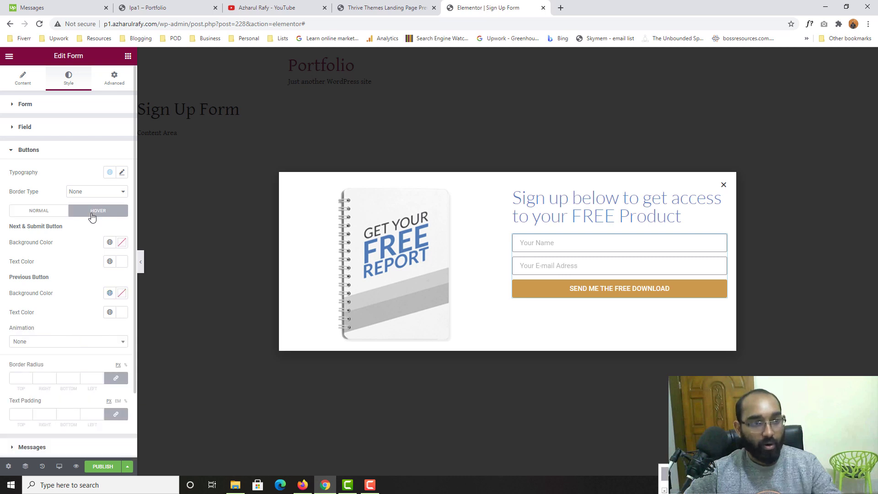
click(121, 243)
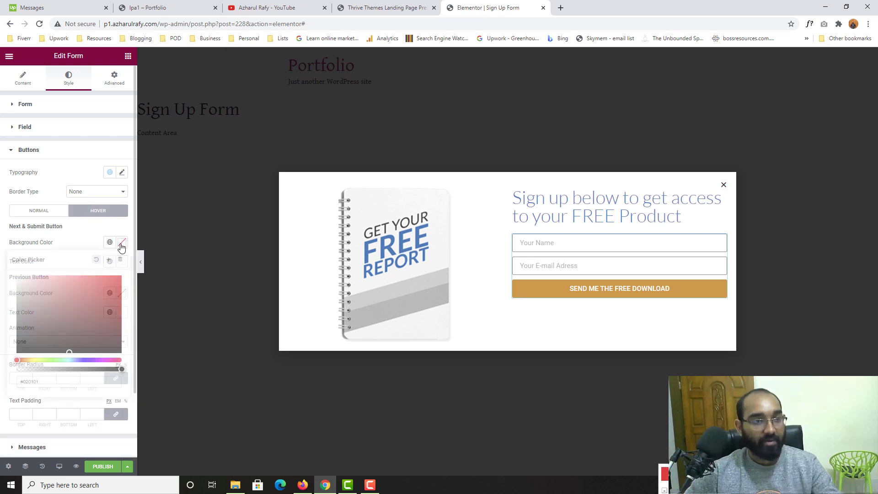
click(48, 381)
text(E3953C)
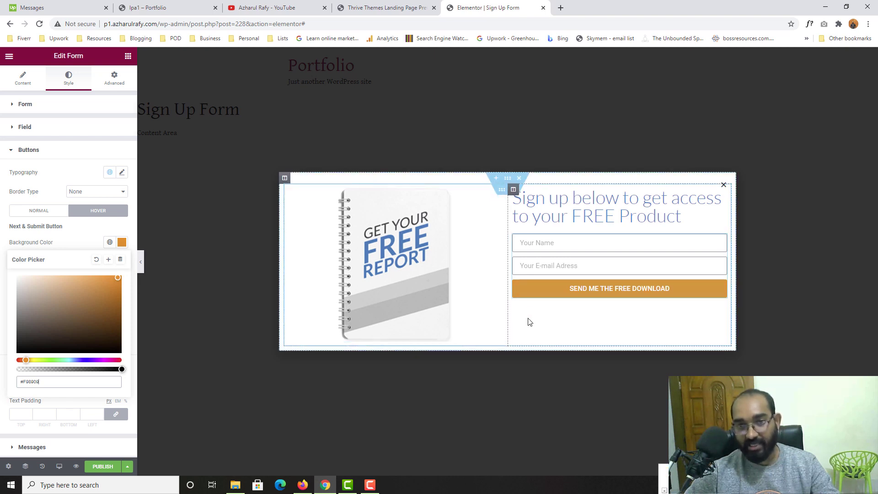
click(136, 255)
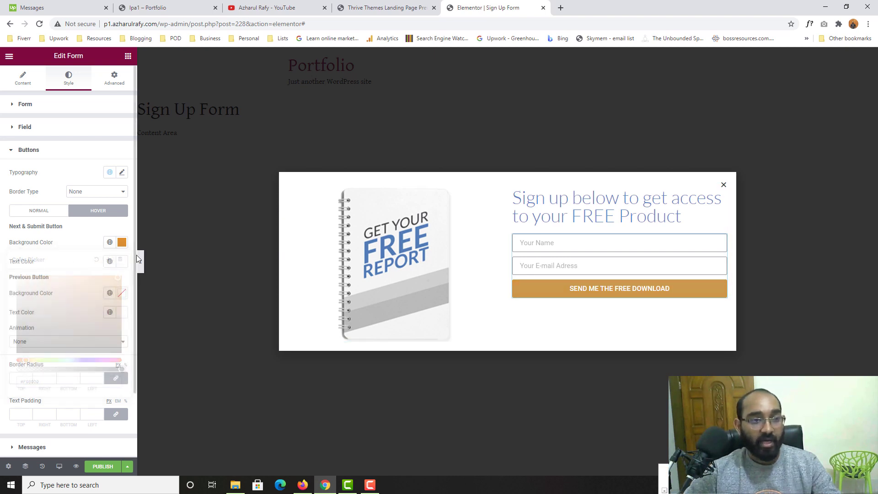
Inspect the font family, size and weight of the Thrive Themes popup's download button with WhatFont.
key(ctrl+shift+Tab)
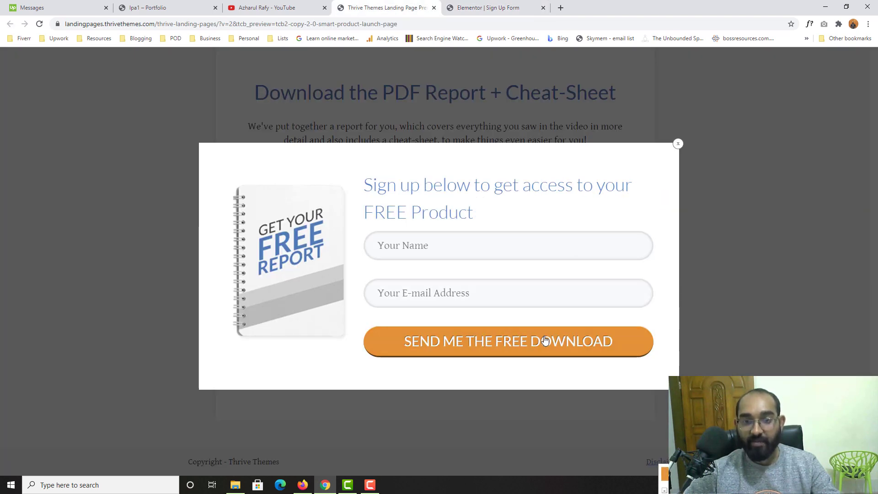
click(810, 24)
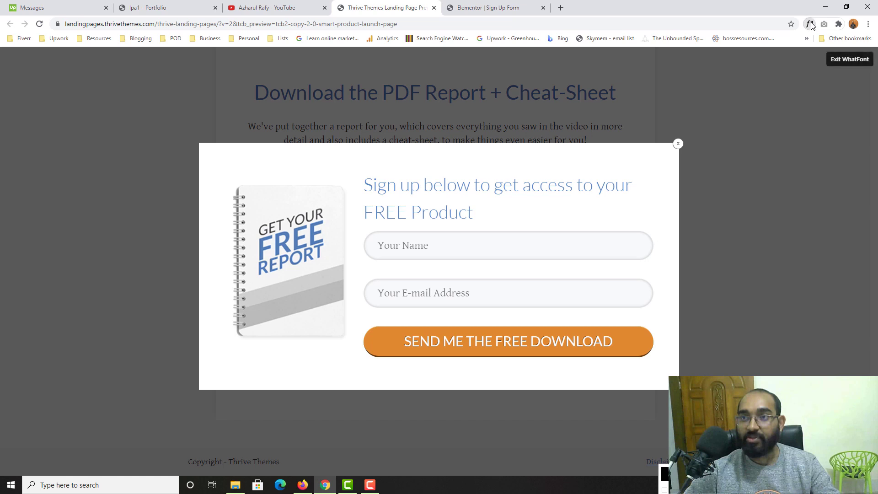
click(479, 348)
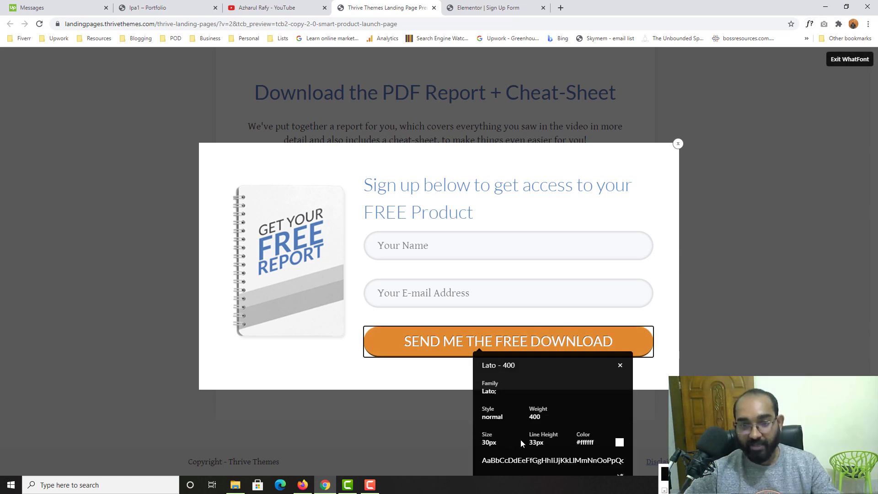
click(620, 367)
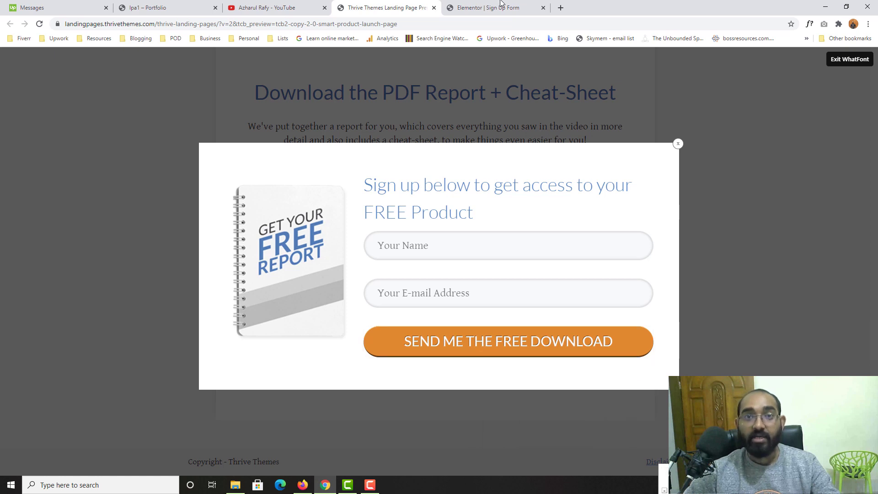
Set the form buttons' typography in the Elementor popup to Lato, size 30 px, weight 400.
click(503, 8)
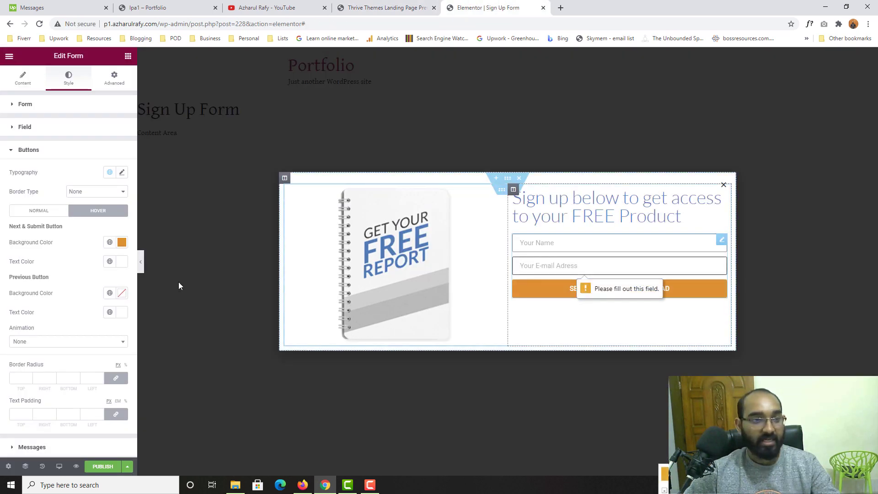
click(122, 173)
click(78, 219)
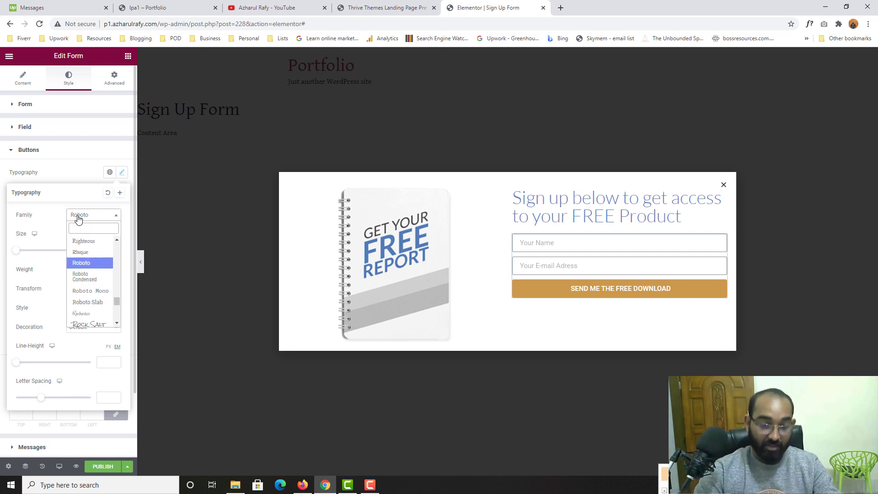
text(lato)
click(99, 253)
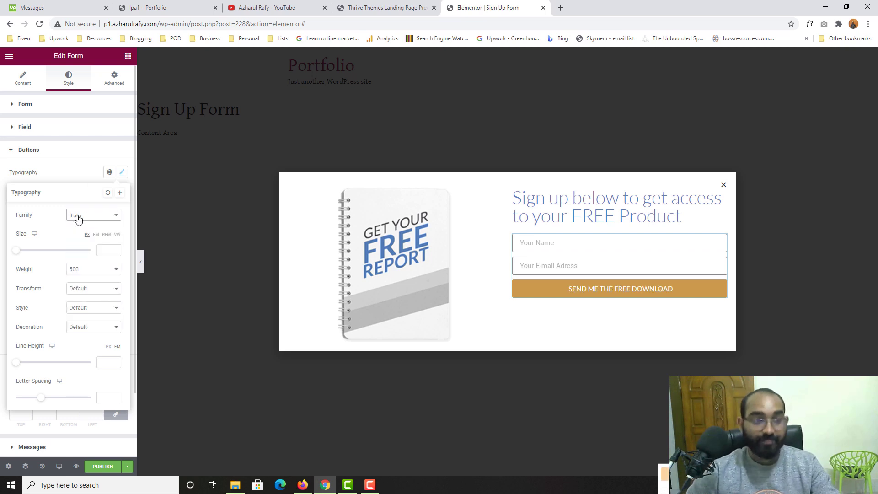
click(101, 252)
text(30)
click(86, 270)
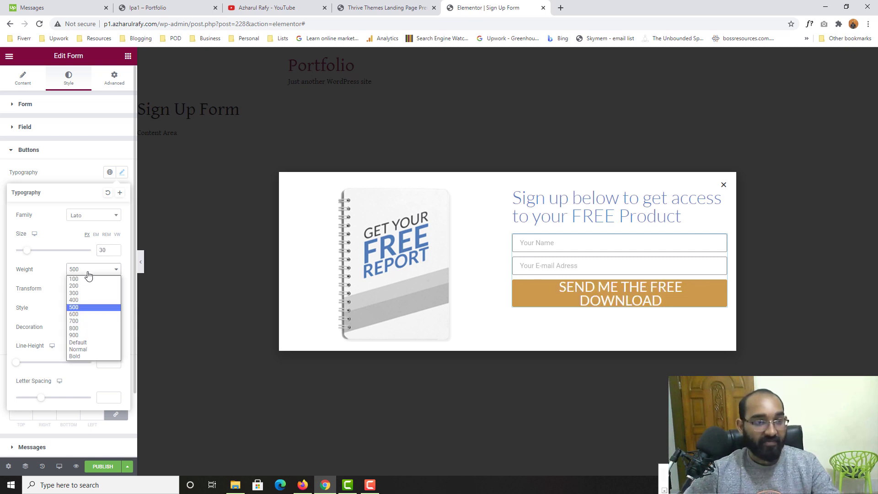
click(86, 300)
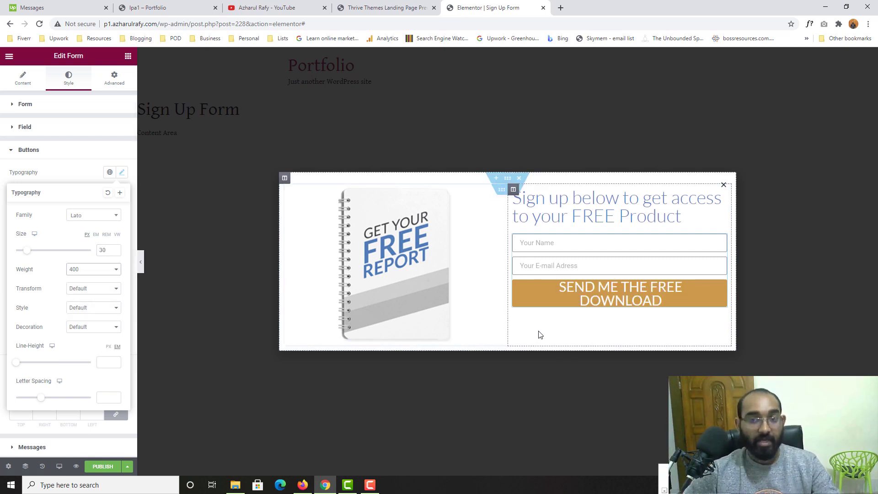
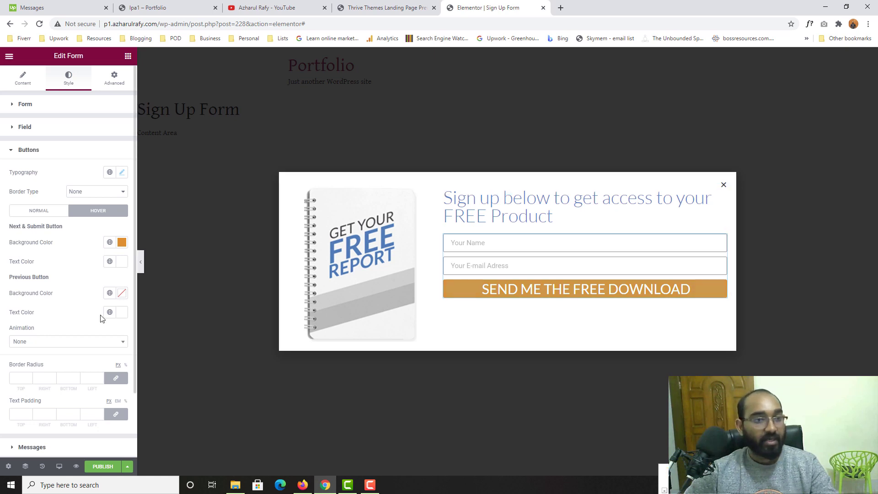
Set the border radius of the form's buttons to 50 px on all corners.
scroll(81, 354, down, 2)
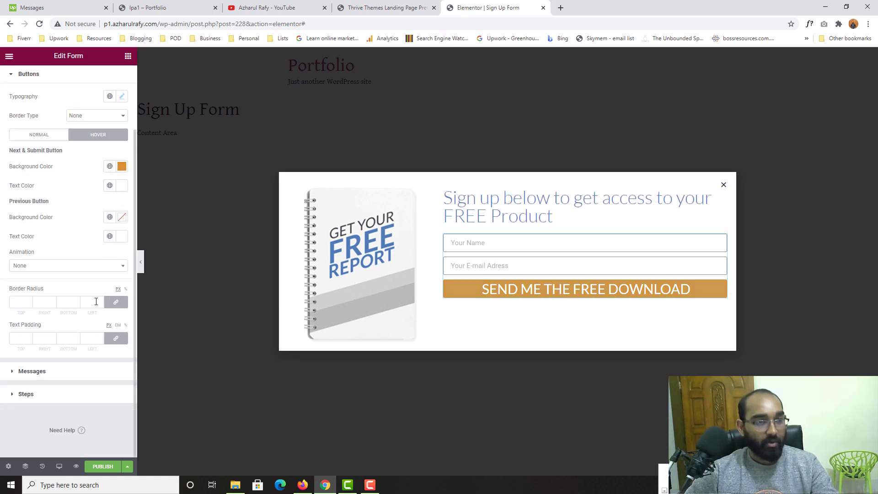
click(20, 303)
text(50)
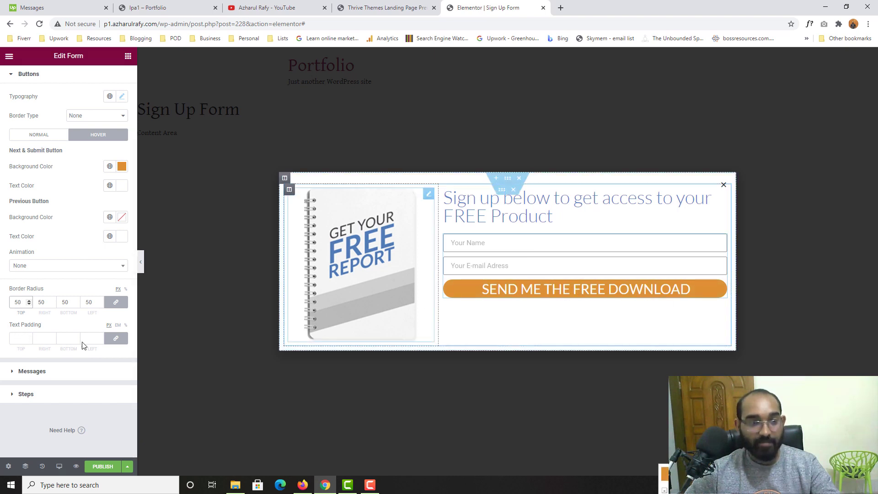
Unlink the buttons' text padding values and set the top and bottom padding to 15 px each.
click(119, 338)
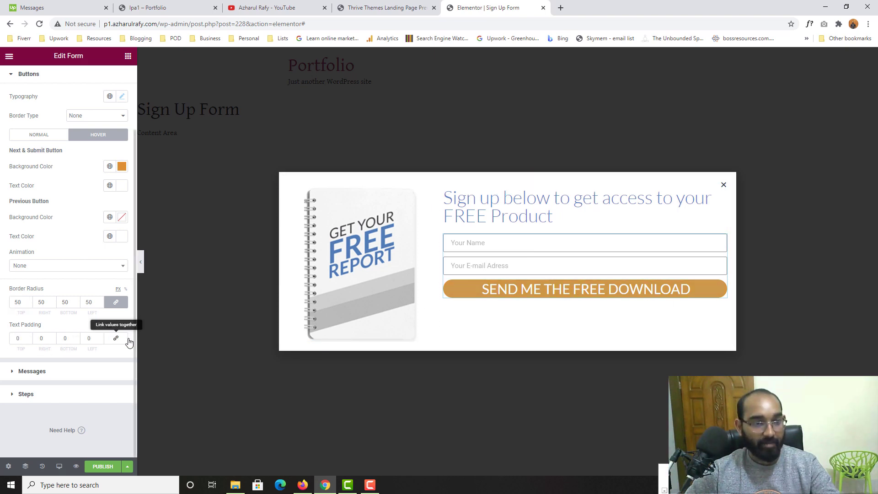
click(18, 339)
text(15)
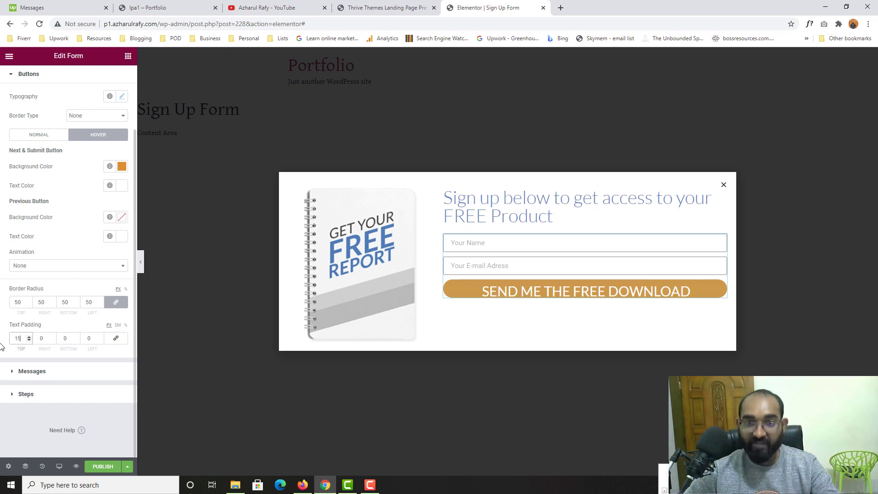
click(74, 342)
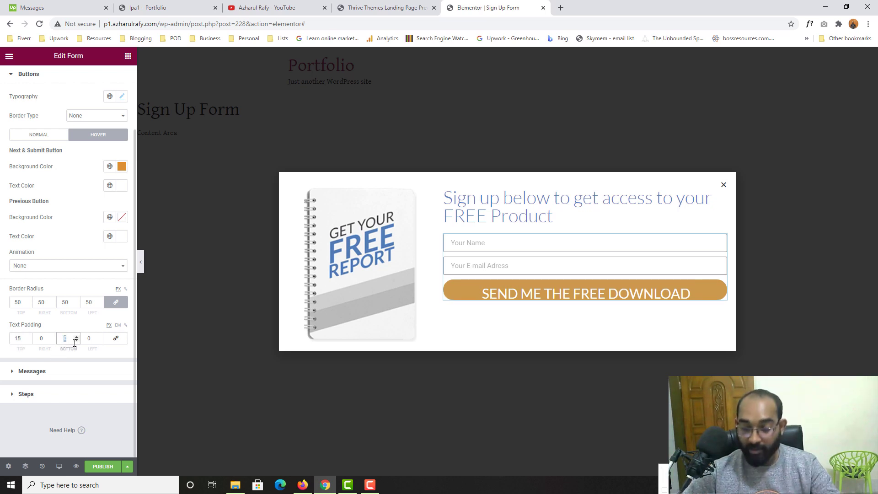
text(15)
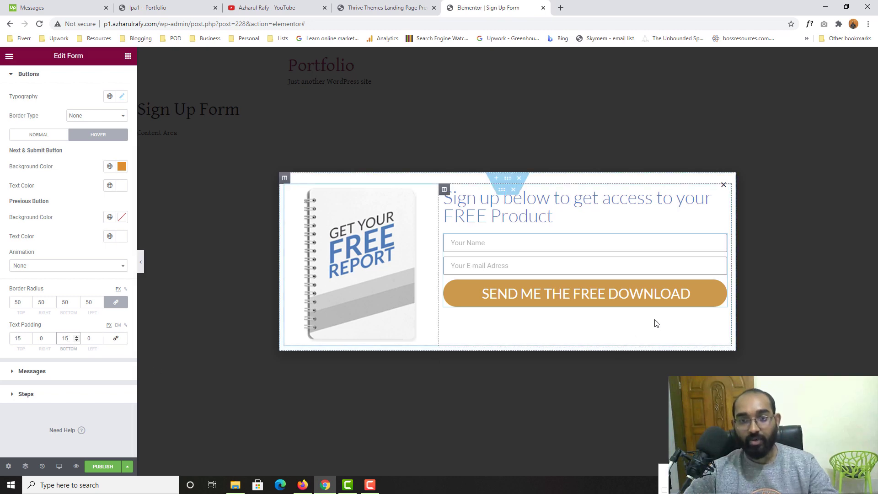
Compare the input fields and download button of the Thrive Themes popup with those in the Elementor popup.
click(388, 8)
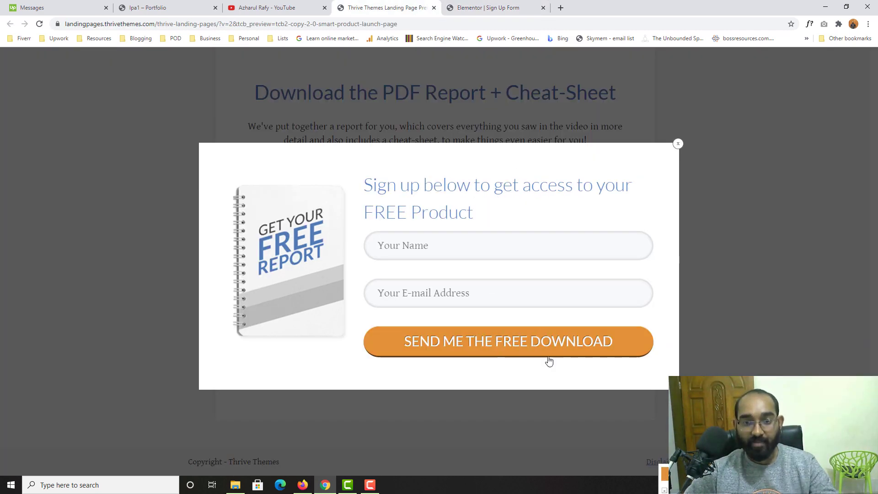
click(526, 8)
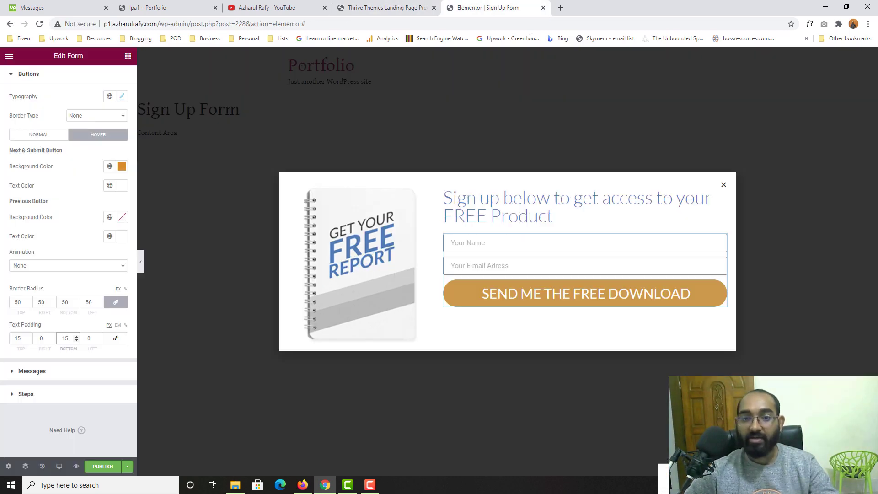
click(373, 8)
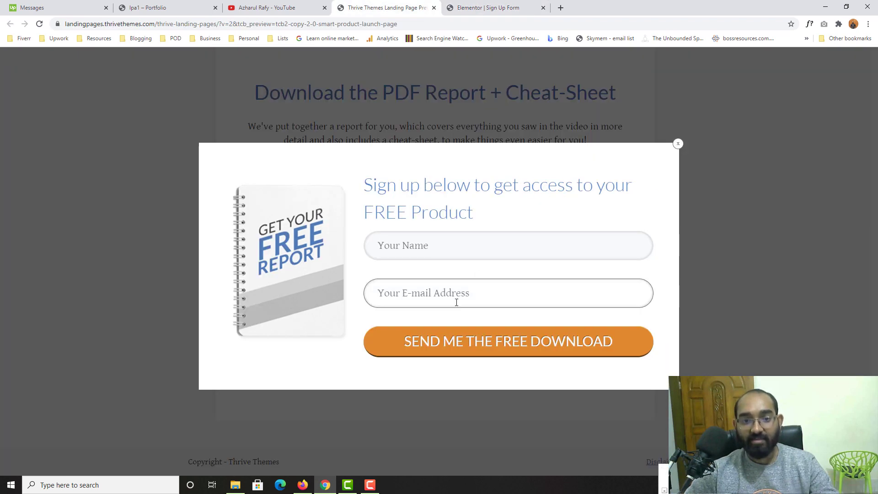
click(492, 8)
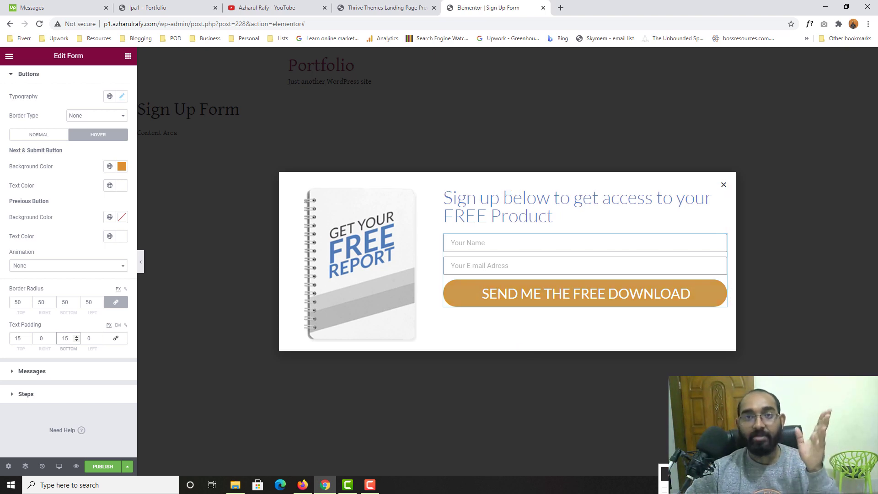
click(404, 8)
click(459, 4)
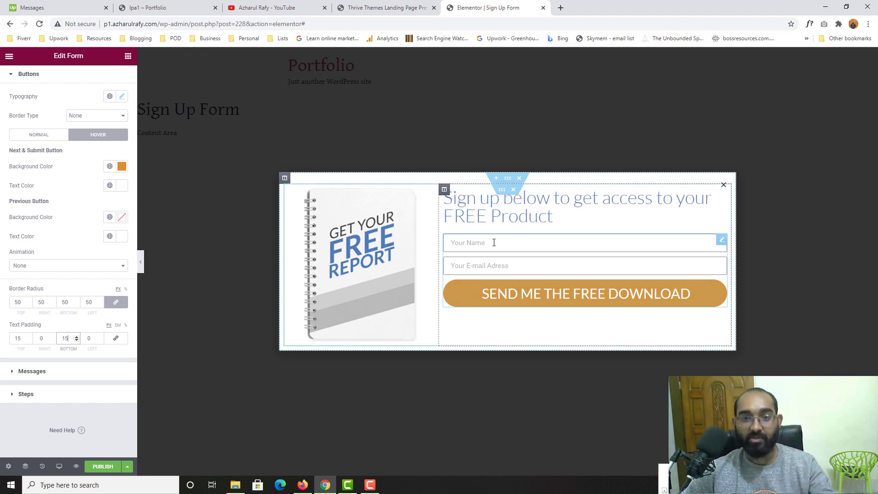
click(471, 243)
click(392, 7)
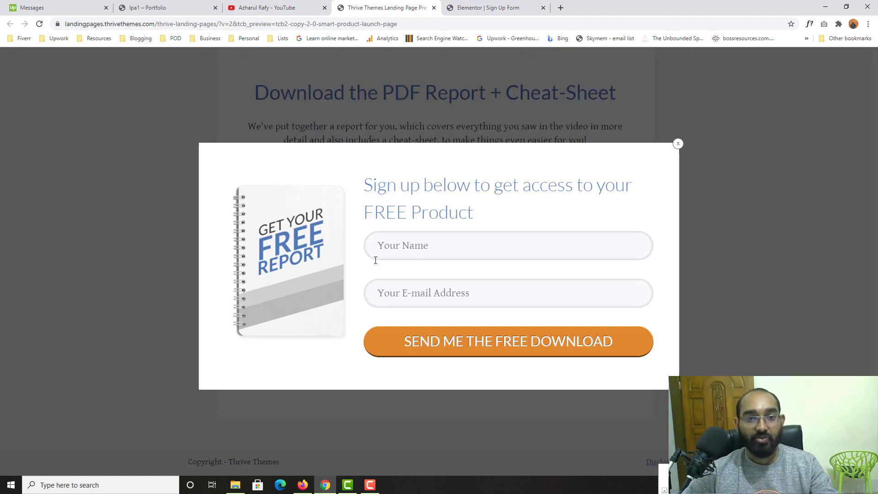
click(415, 252)
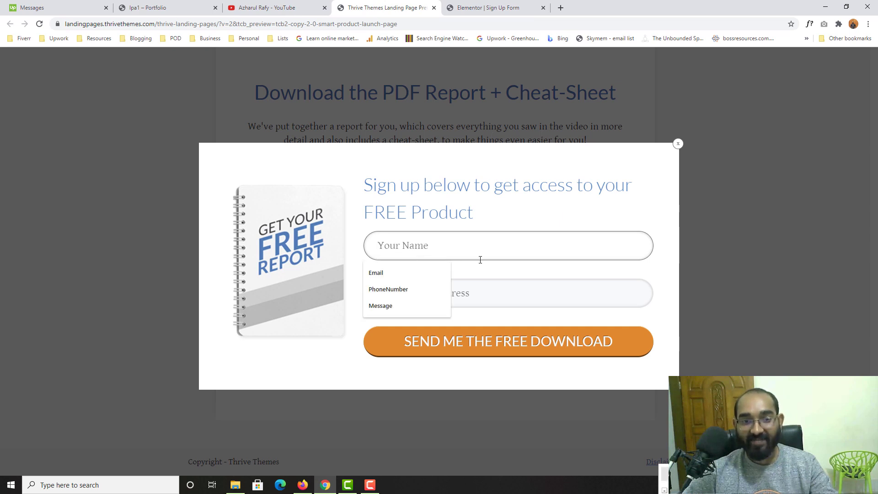
click(473, 300)
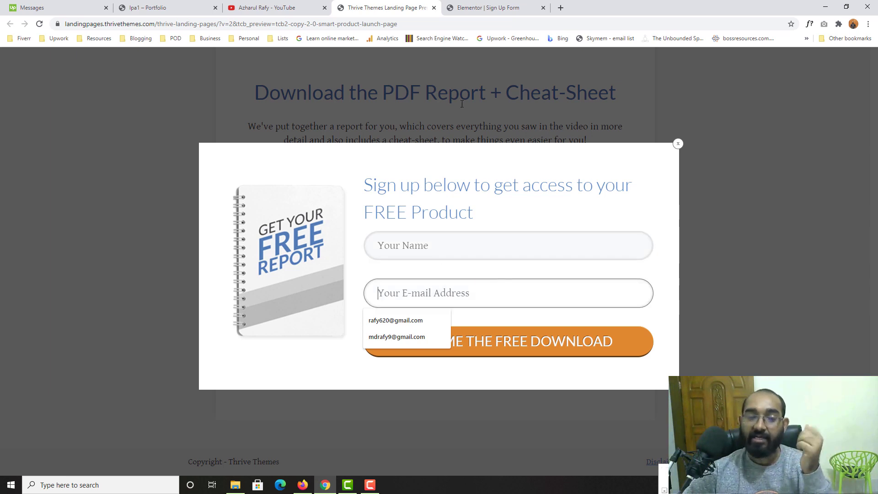
click(515, 7)
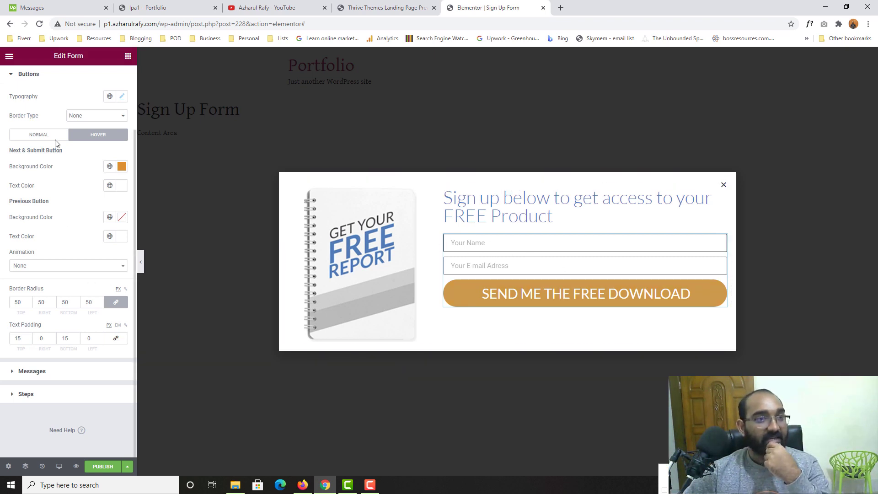
Open the typography settings of the form's fields and bring up the font family choices.
scroll(51, 306, up, 3)
click(18, 149)
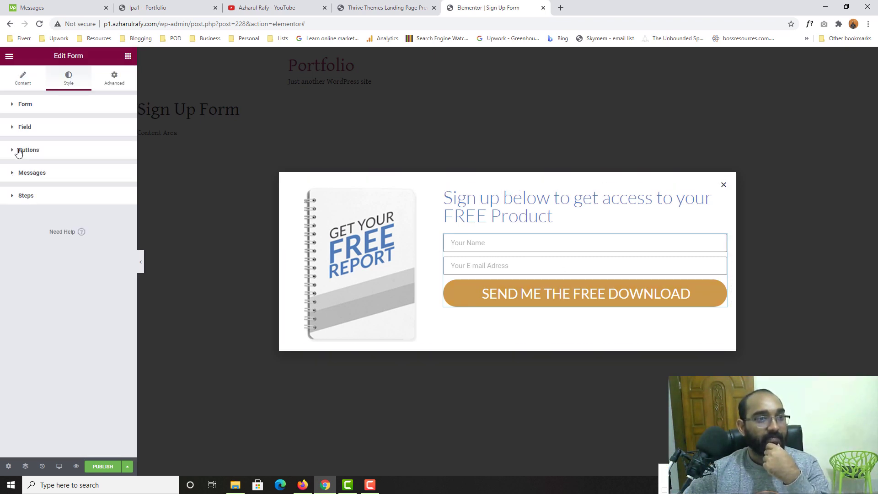
click(37, 130)
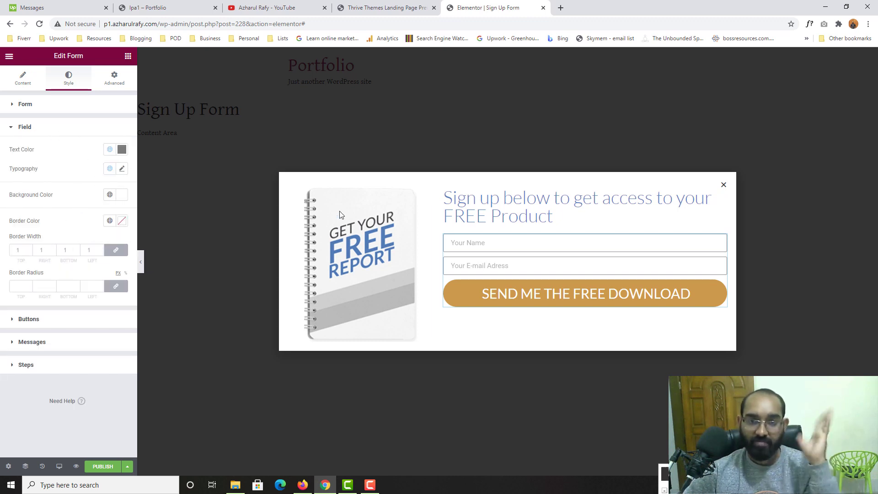
click(122, 169)
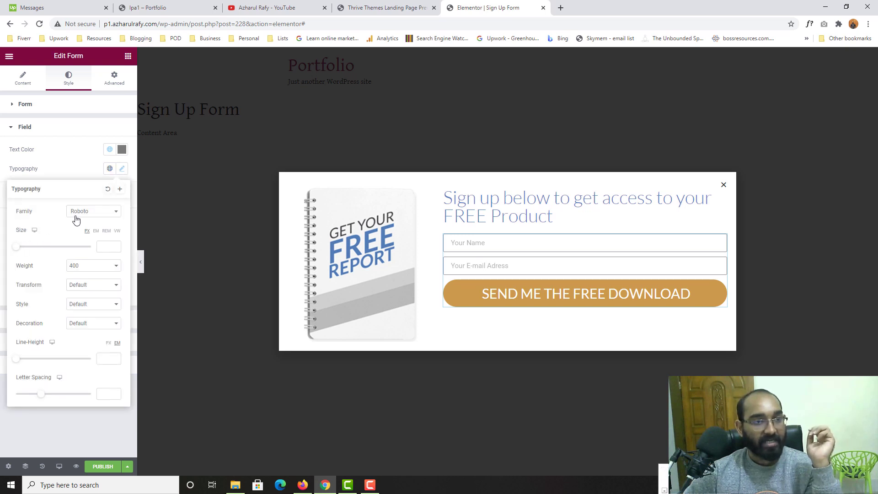
click(77, 212)
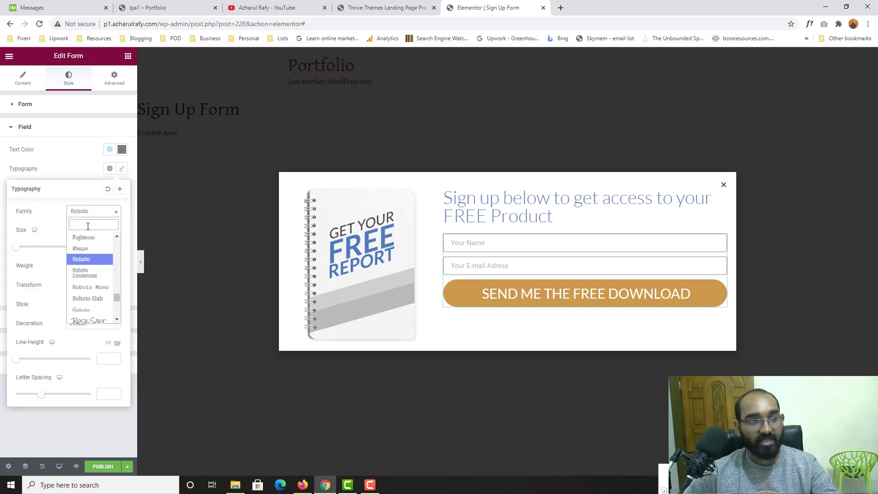
Inspect the font of the Your Name field in the Thrive Themes popup with WhatFont, then return to the Elementor popup.
click(385, 8)
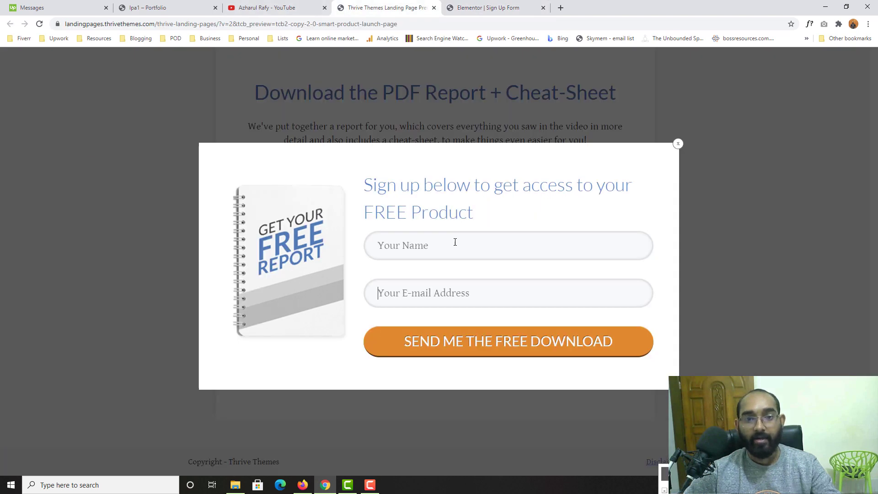
click(839, 24)
click(810, 23)
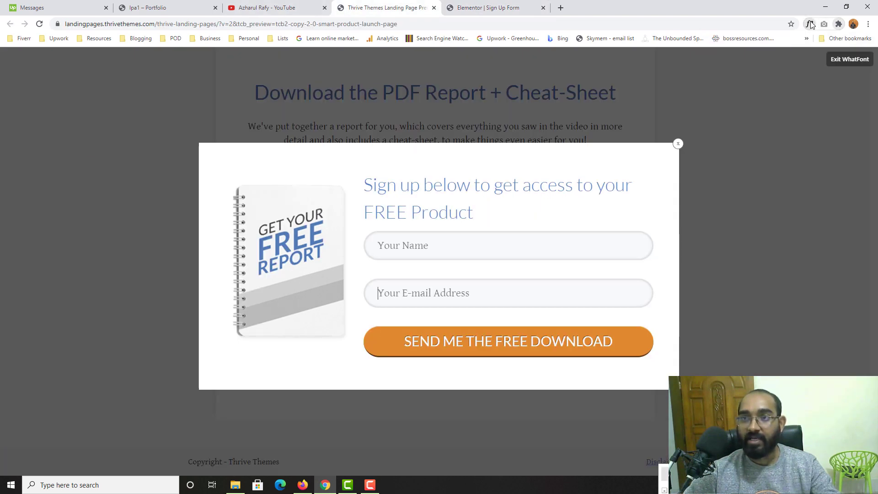
click(386, 247)
click(387, 247)
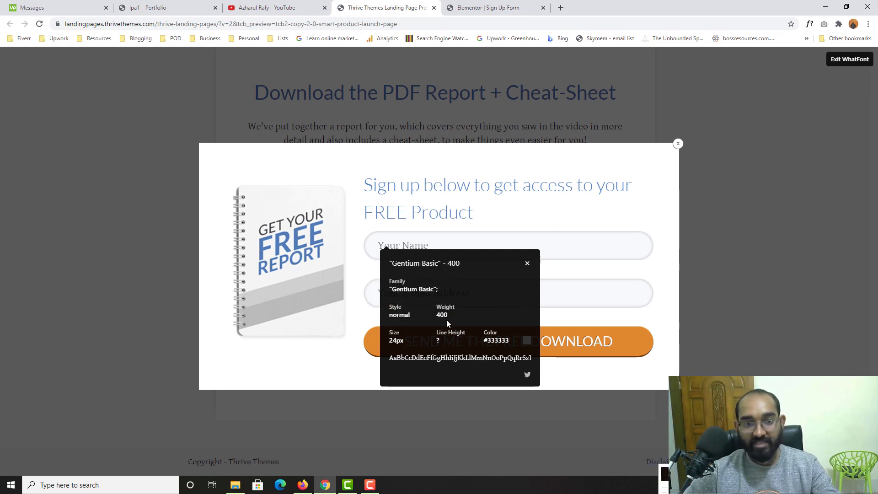
click(527, 265)
click(499, 8)
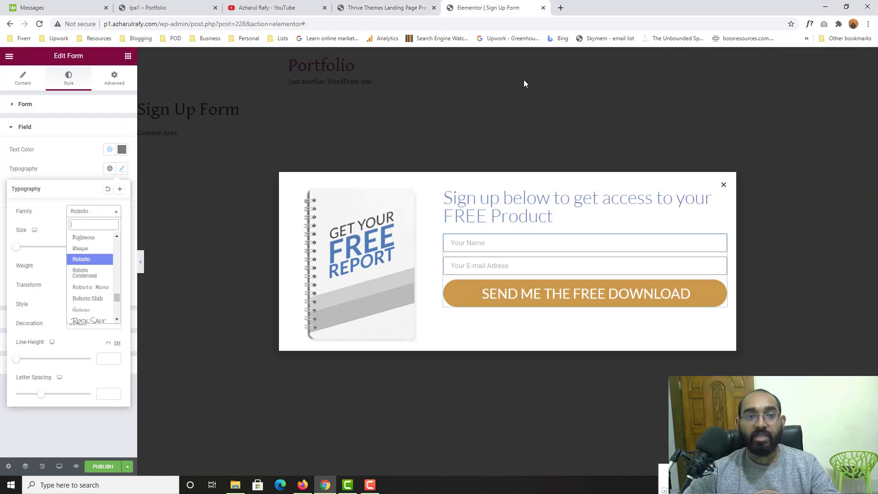
Set the form fields' typography to Gentium Basic at 24 px, rechecking the Thrive Themes Your Name field with WhatFont.
click(114, 161)
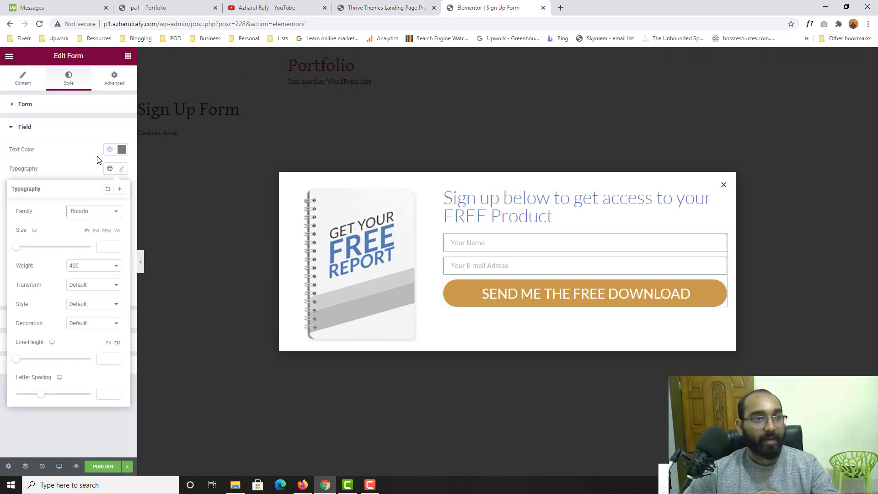
click(122, 168)
click(92, 213)
text(gent)
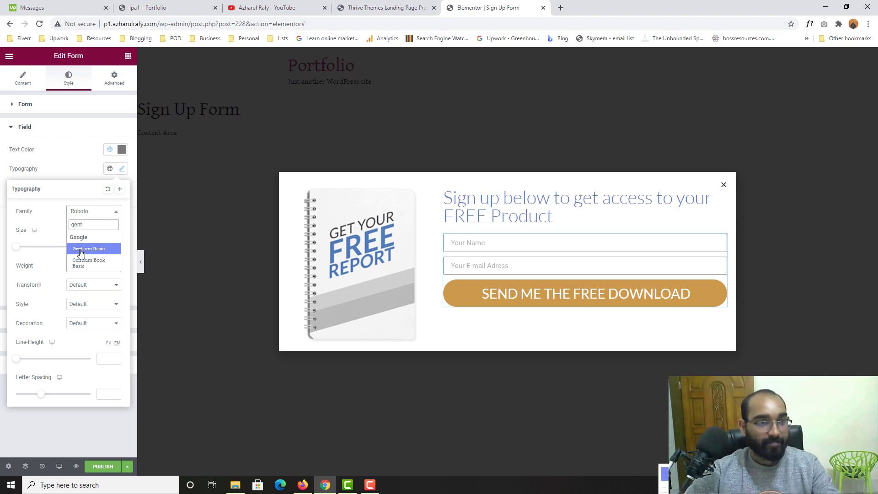
click(98, 248)
text(20)
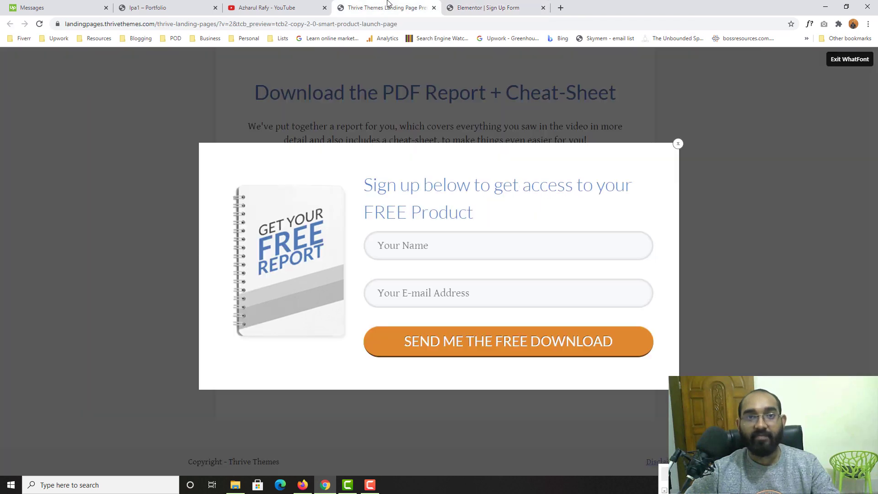
click(393, 7)
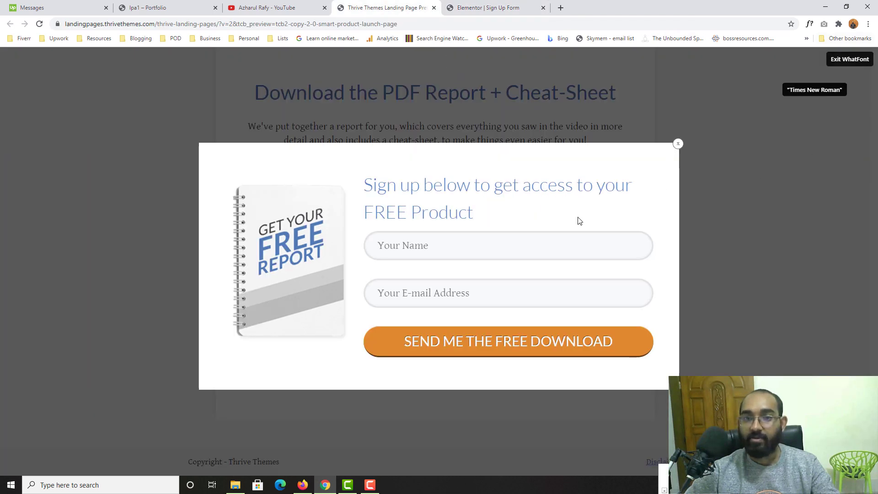
click(392, 250)
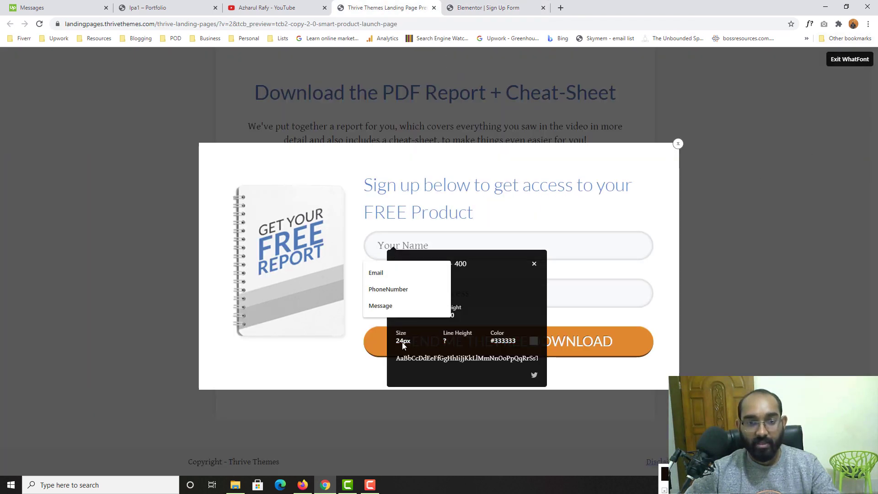
click(443, 262)
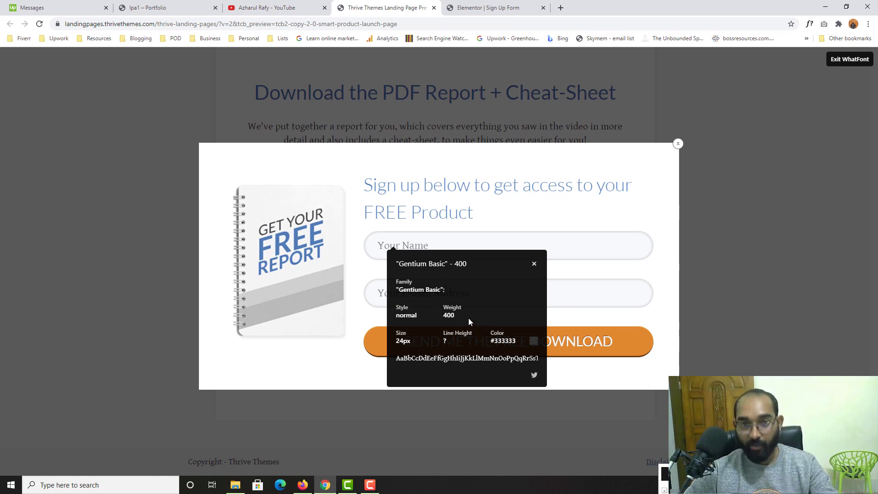
click(535, 265)
key(ctrl+Tab)
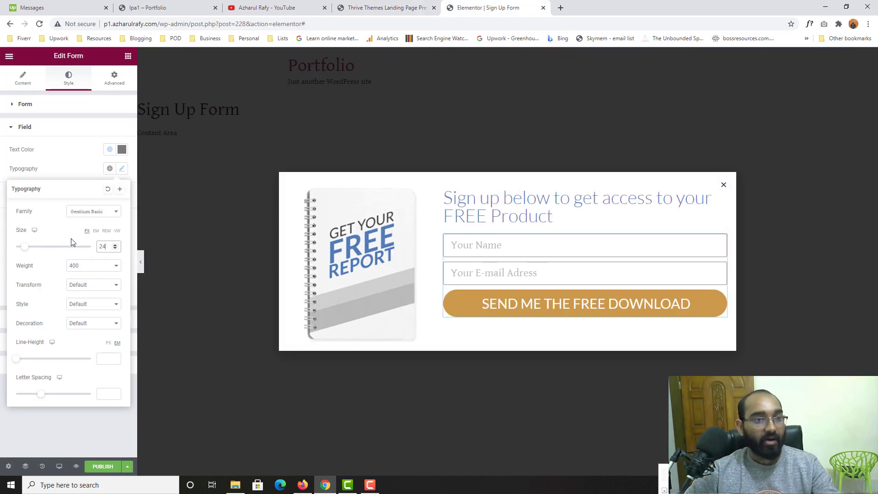
click(63, 150)
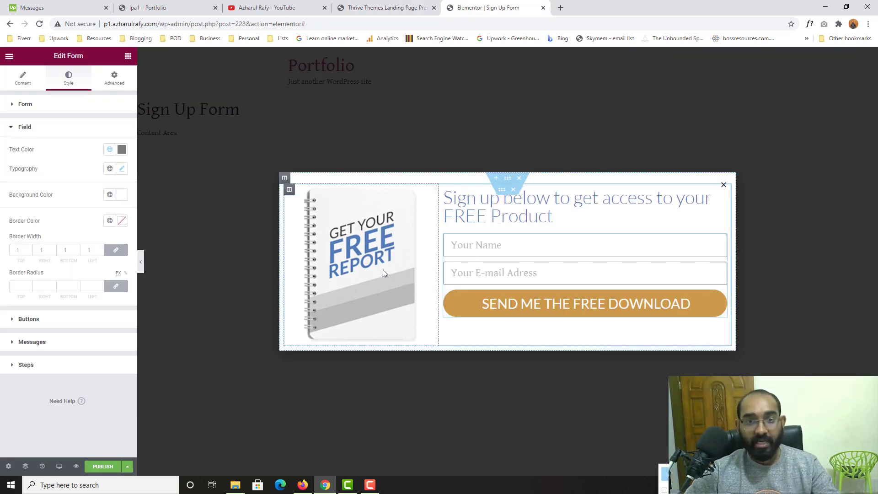
Set the form fields' border radius to 50 px on all corners, comparing with the fields of the Thrive Themes popup.
key(ctrl+shift+Tab)
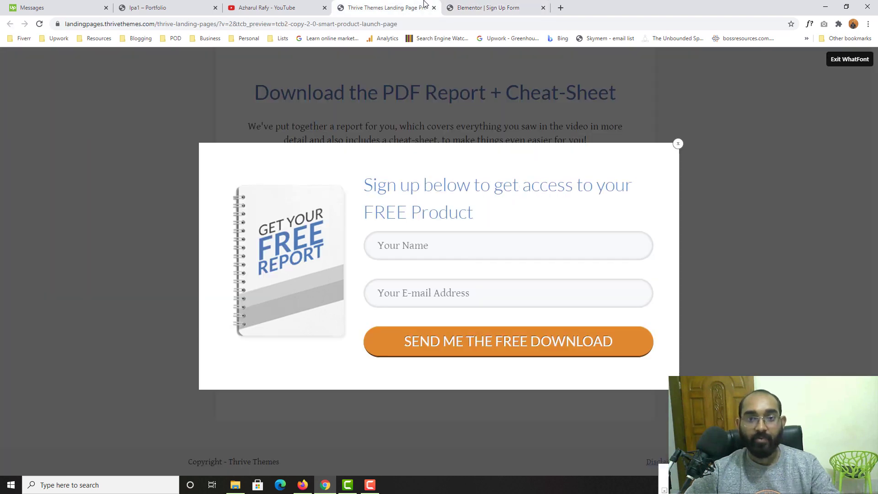
key(ctrl+Tab)
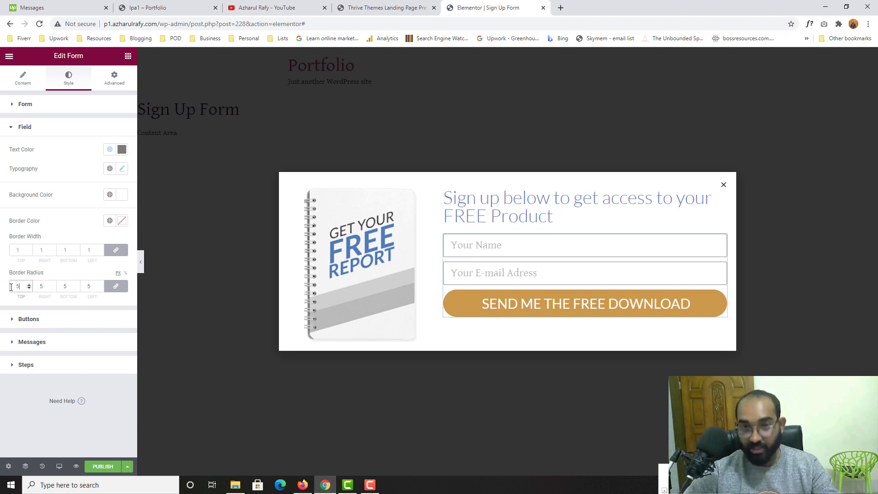
text(0)
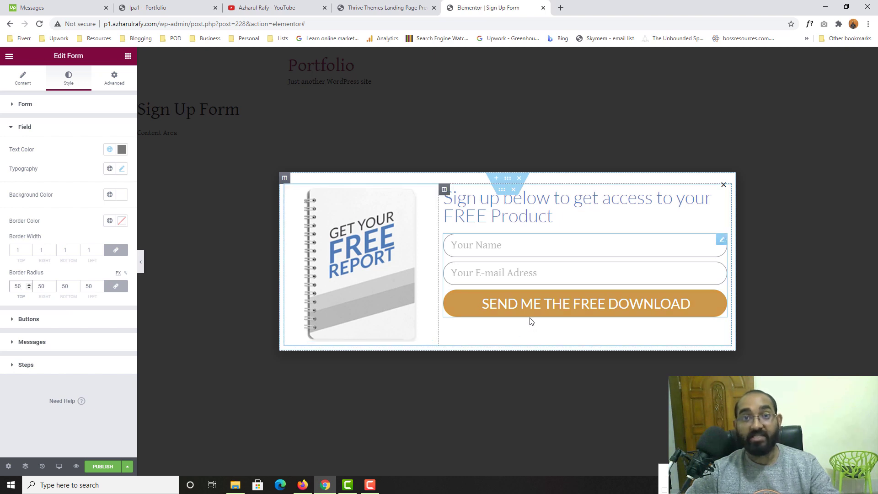
click(374, 6)
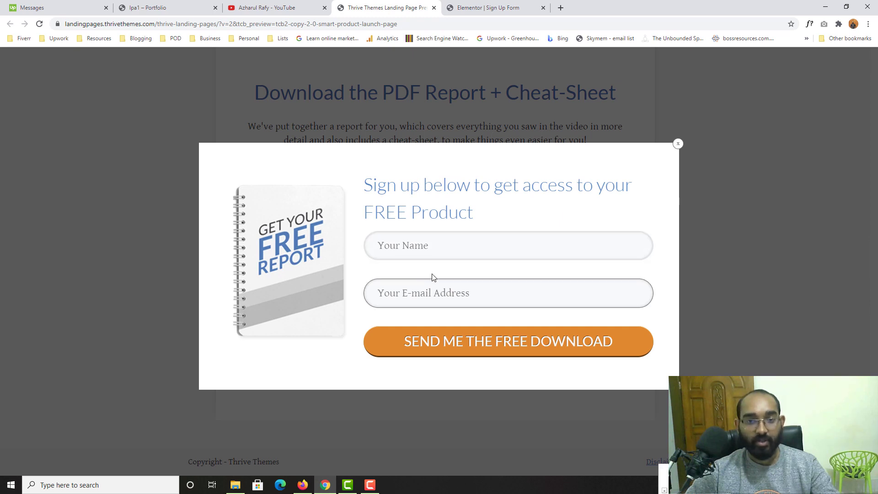
Set the sign-up form's rows gap to 35, comparing the field spacing with the Thrive Themes popup.
click(481, 3)
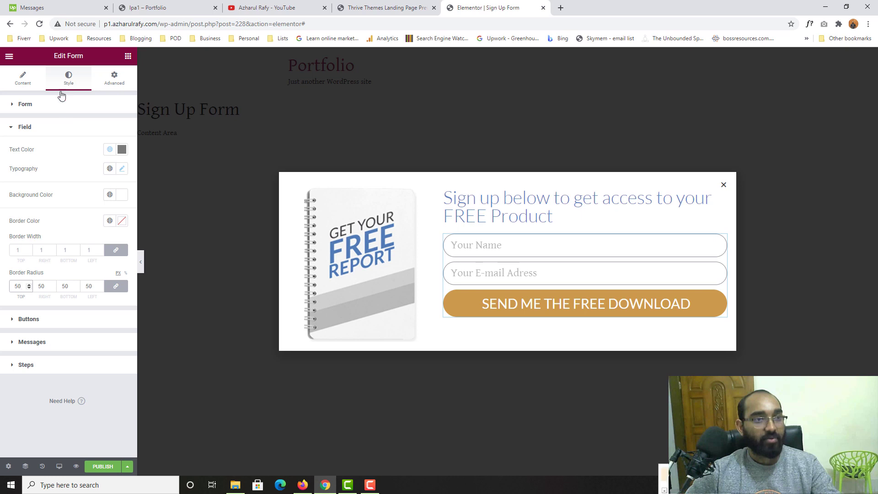
click(12, 129)
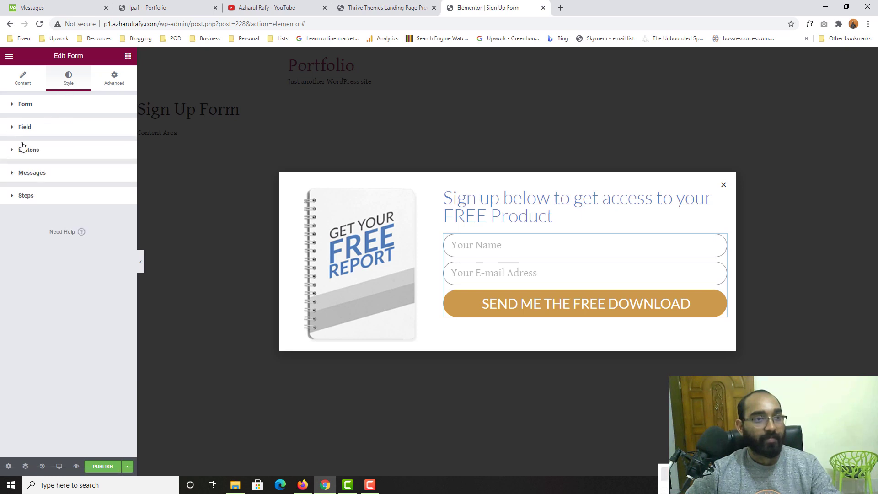
click(10, 109)
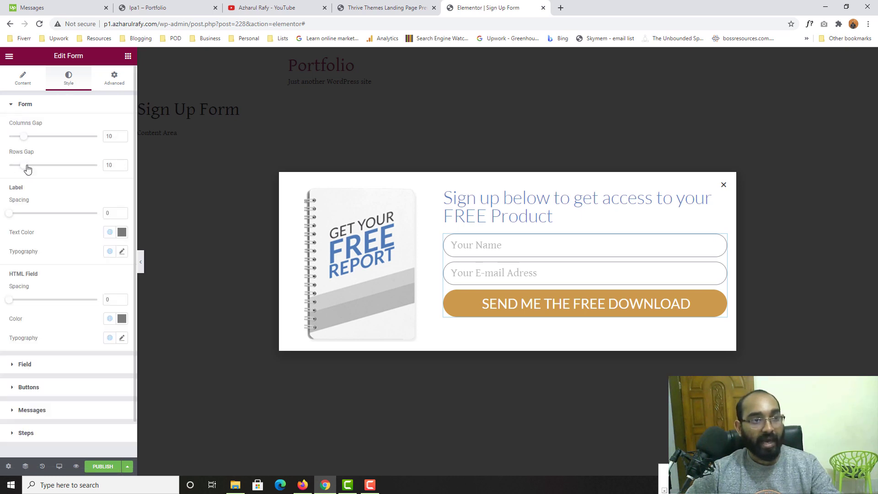
drag(27, 169, 60, 172)
double_click(111, 167)
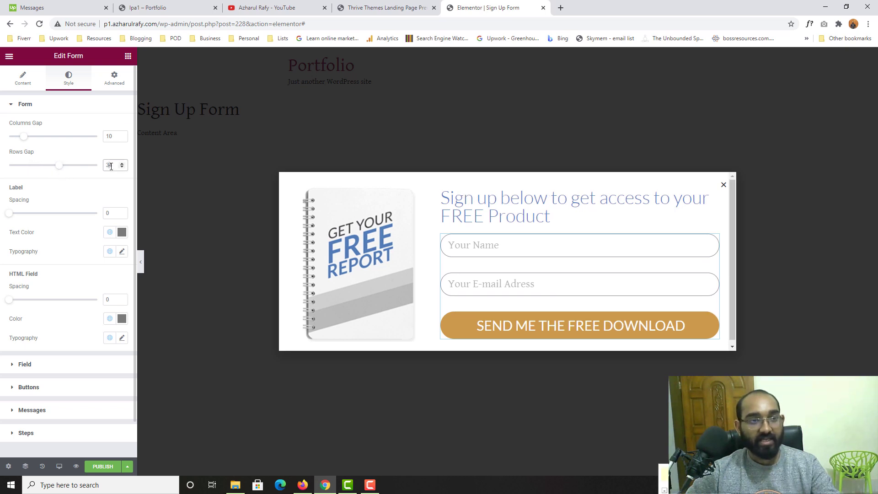
key(Up)
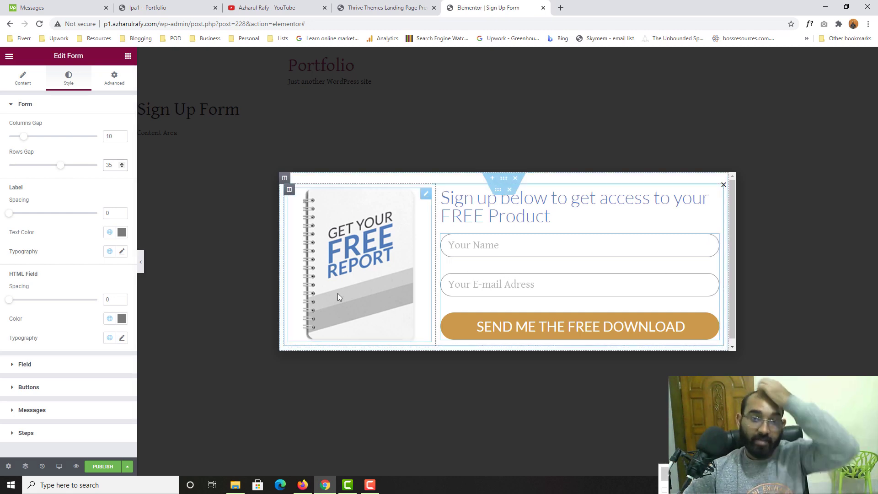
click(378, 6)
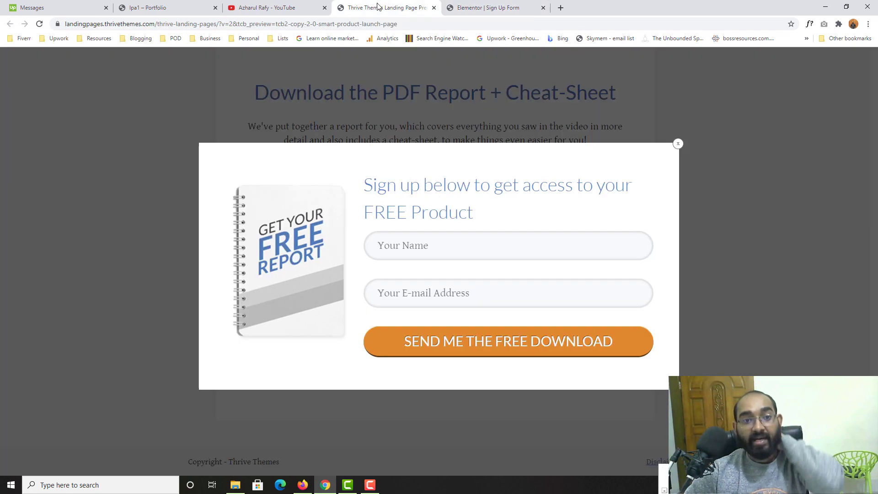
click(472, 6)
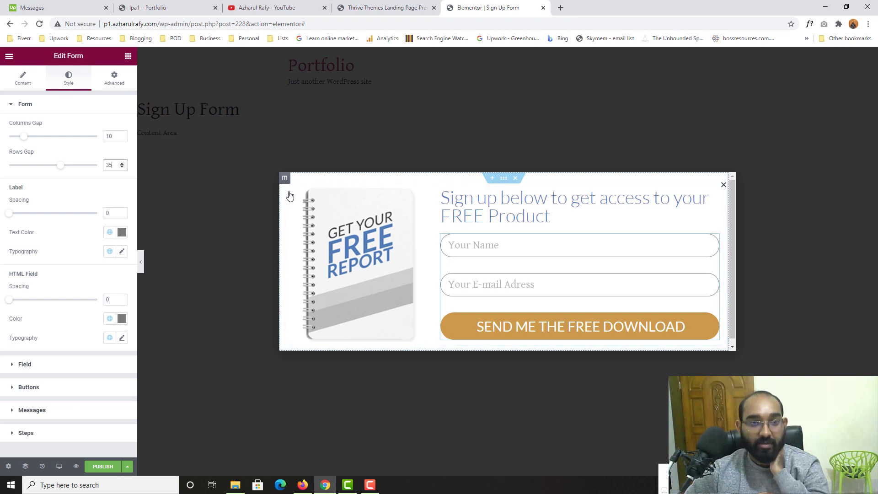
Set the image column's vertical alignment to Middle and compare the layout with the Thrive Themes popup.
click(286, 179)
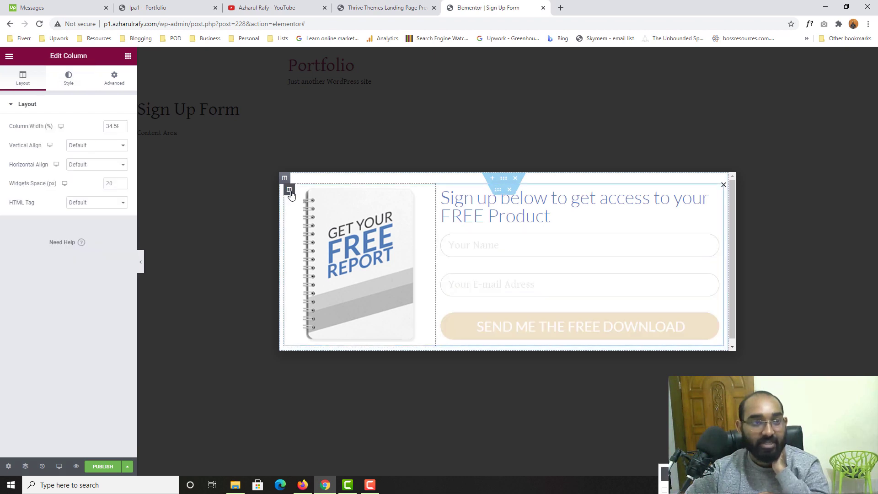
click(65, 91)
click(22, 77)
click(91, 145)
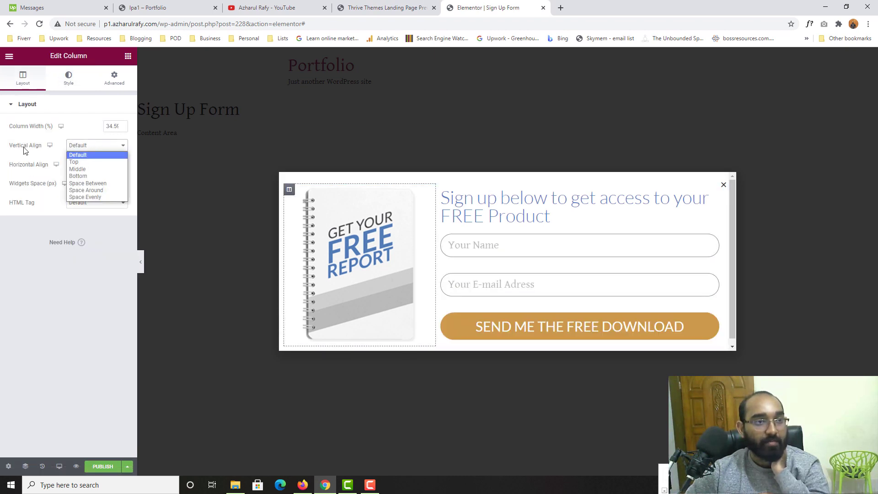
click(77, 169)
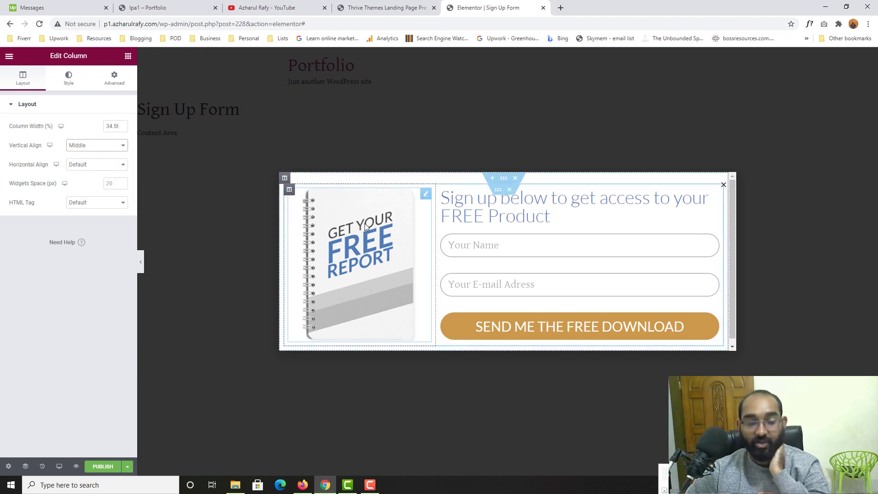
click(387, 7)
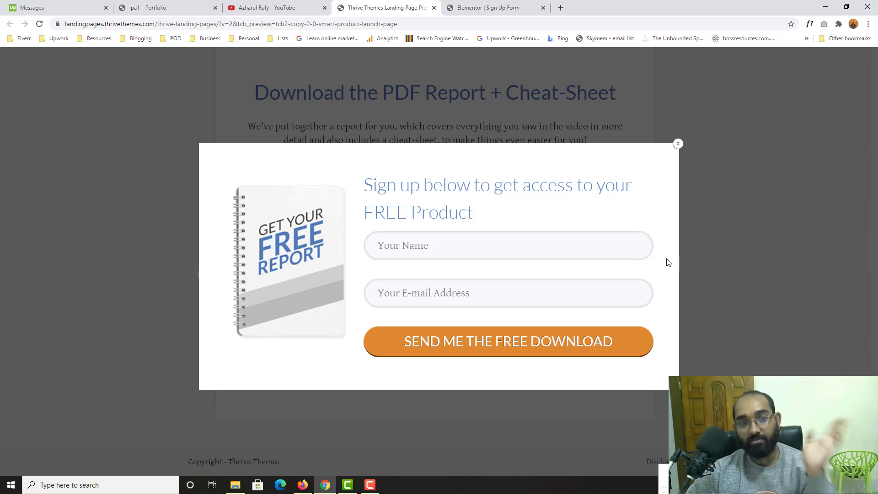
click(487, 7)
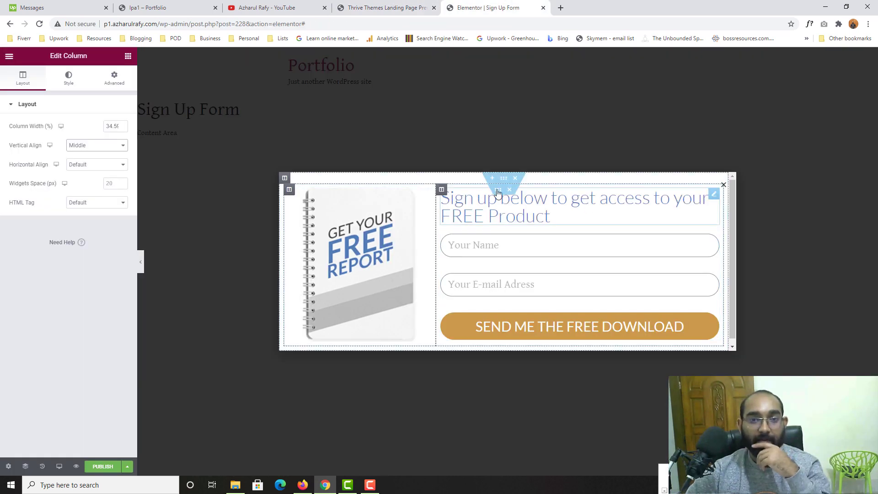
Unlink the popup's outer section padding values and set the top and bottom padding to 50 px.
click(509, 181)
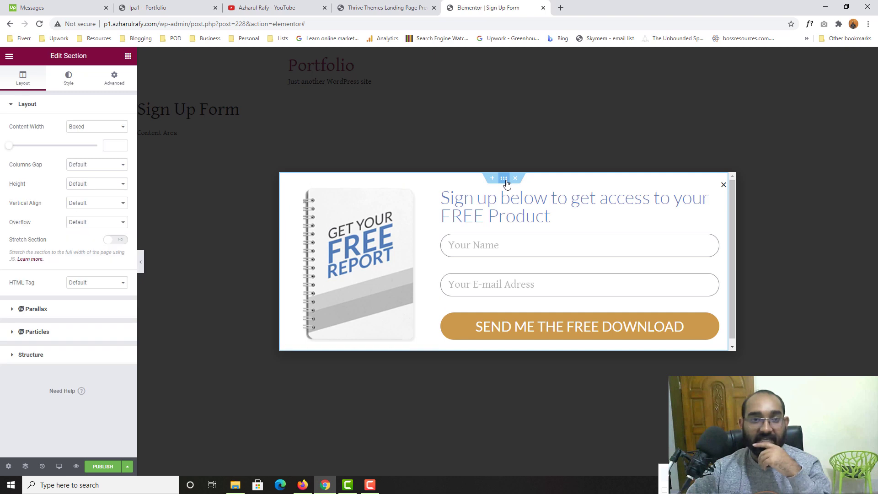
click(114, 77)
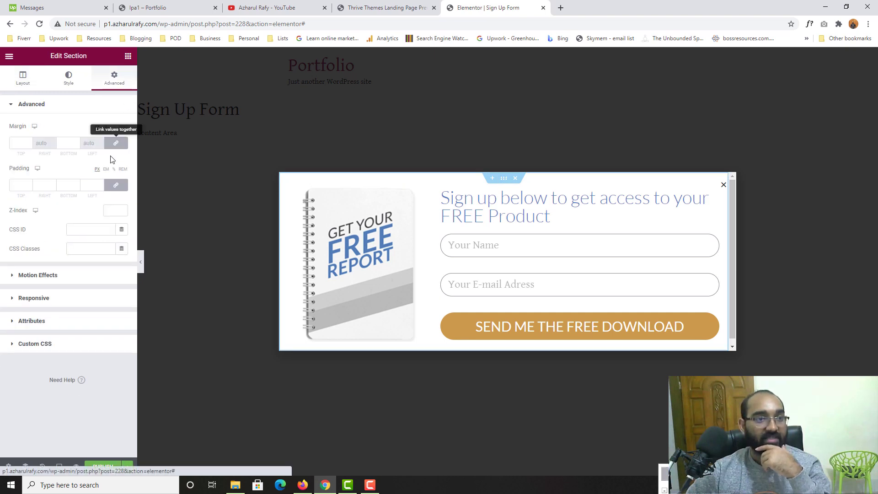
click(114, 191)
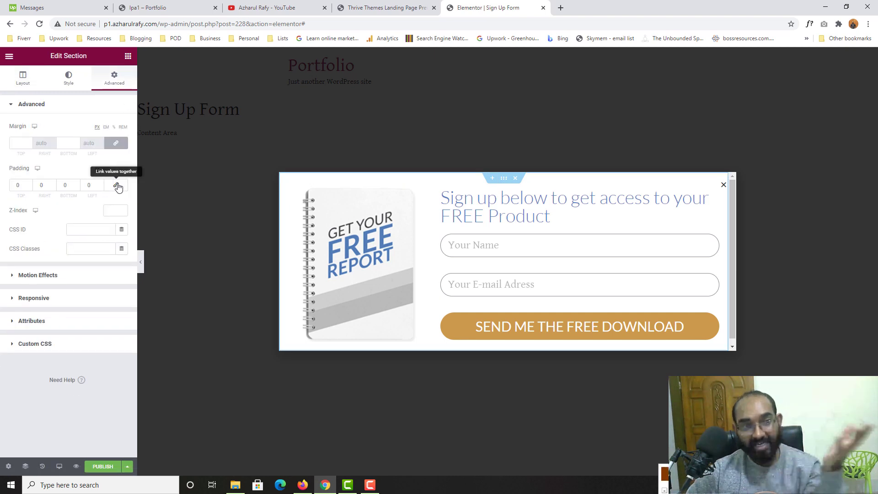
click(20, 185)
text(50)
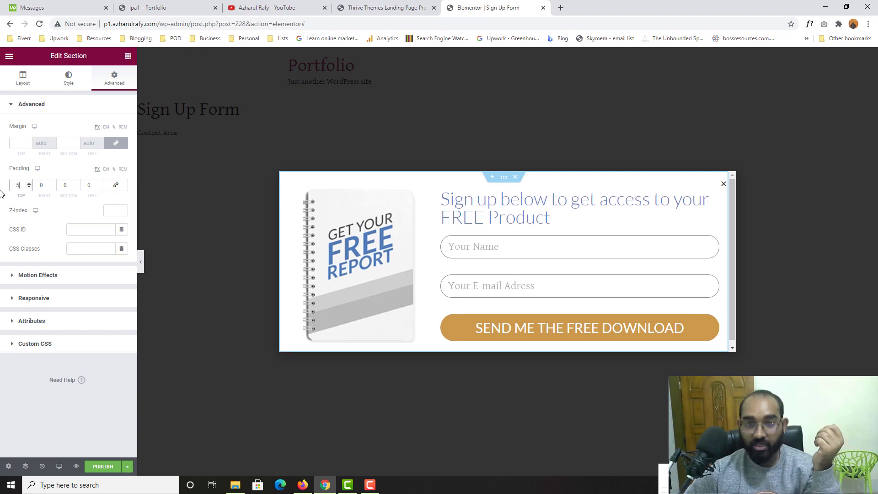
click(69, 187)
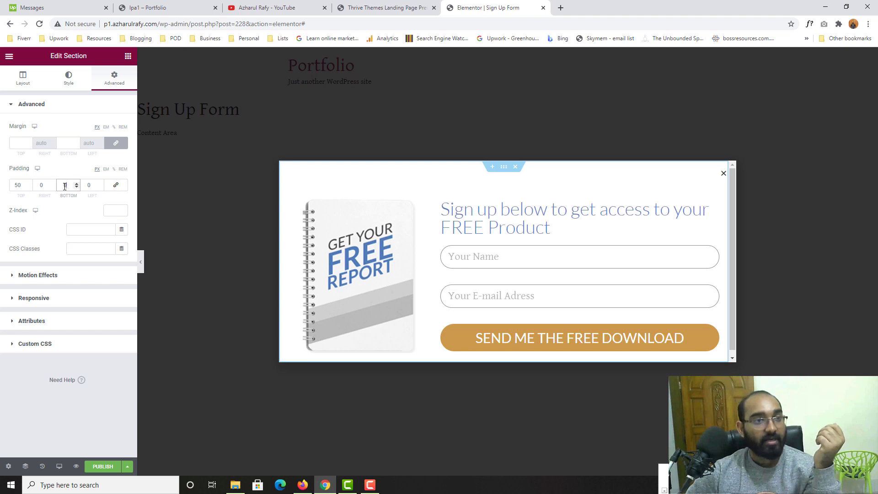
text(50)
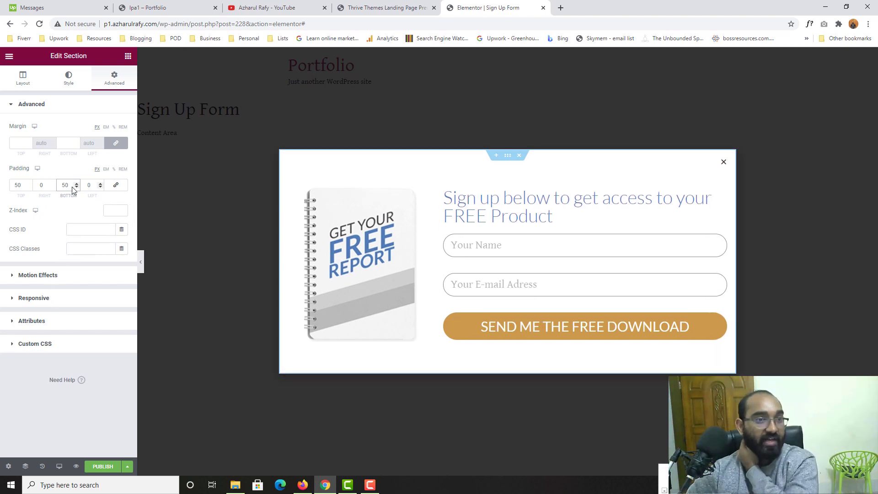
Set the outer section's right padding to 30 px, trying 20 px on the left before setting it to 0.
click(42, 185)
text(30)
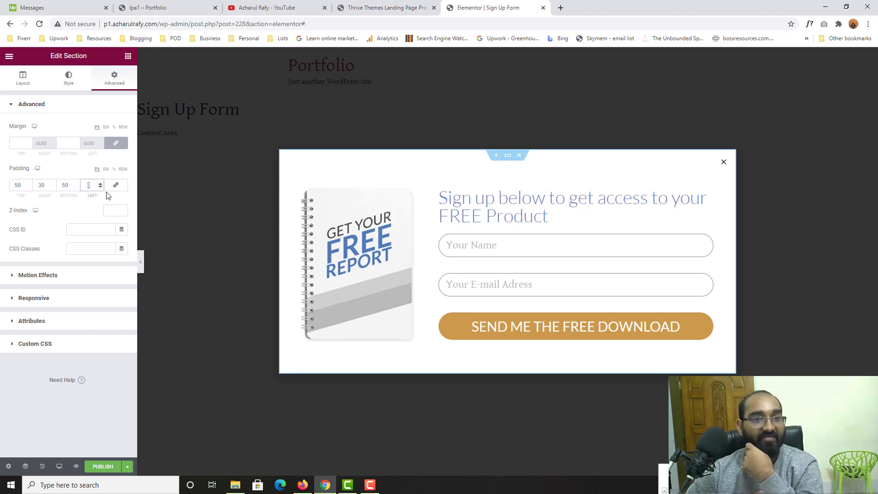
text(20)
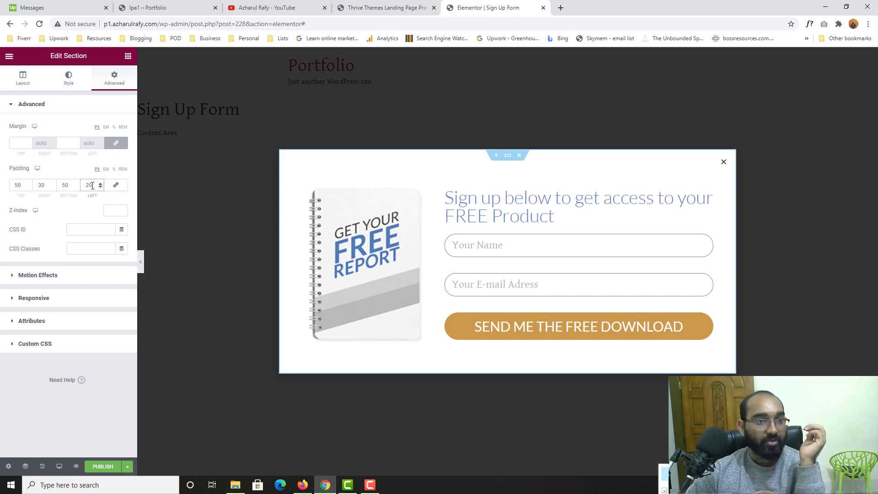
text(0)
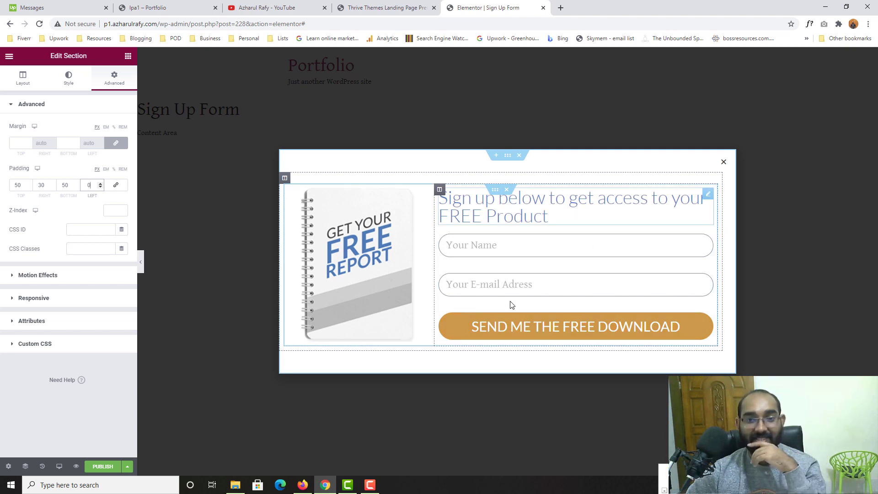
Add Popup to the sign-up form's actions after submit, alongside Email.
click(472, 252)
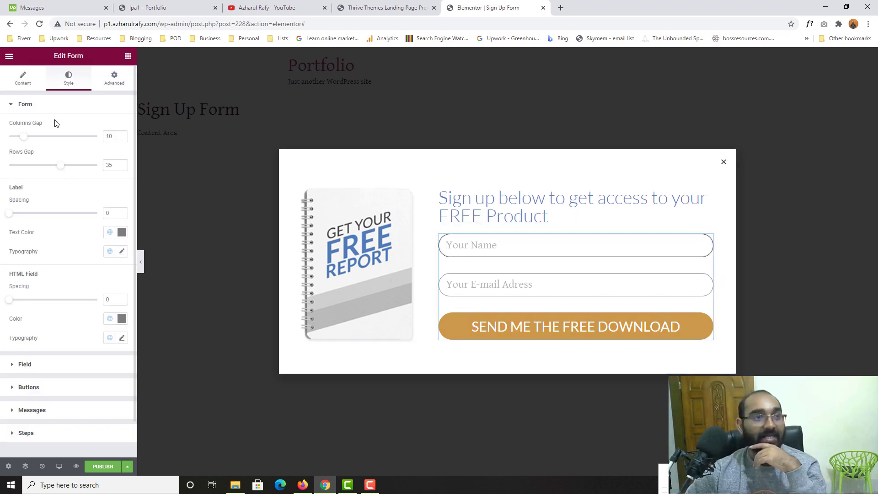
click(21, 81)
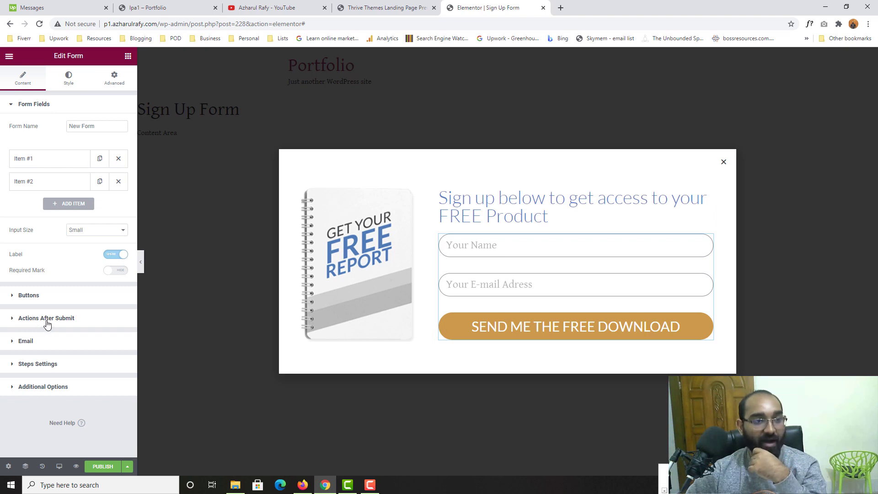
click(31, 319)
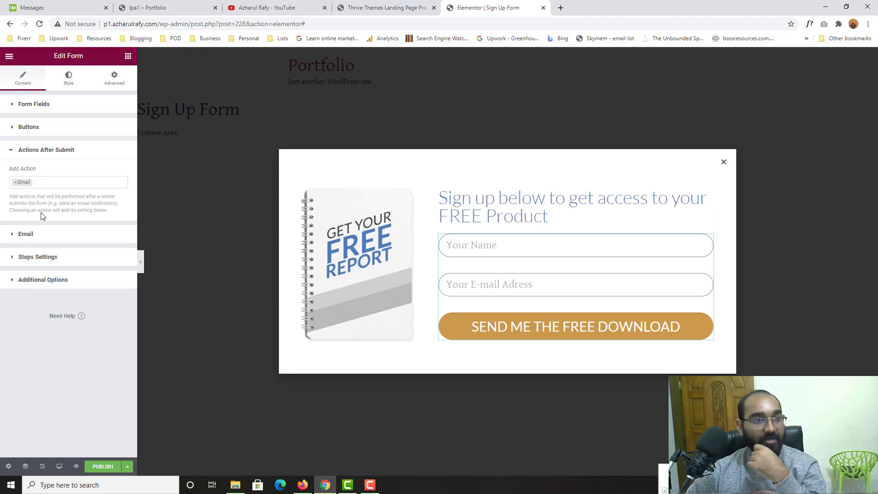
click(43, 185)
text(pop)
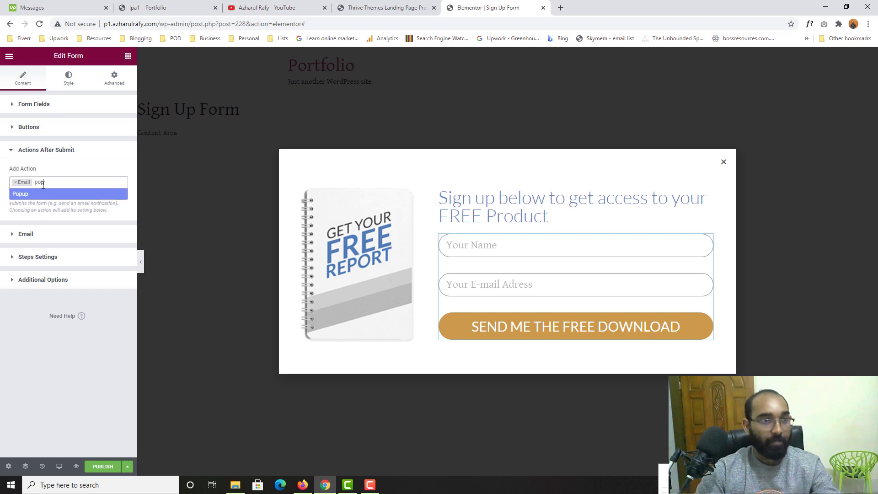
click(33, 196)
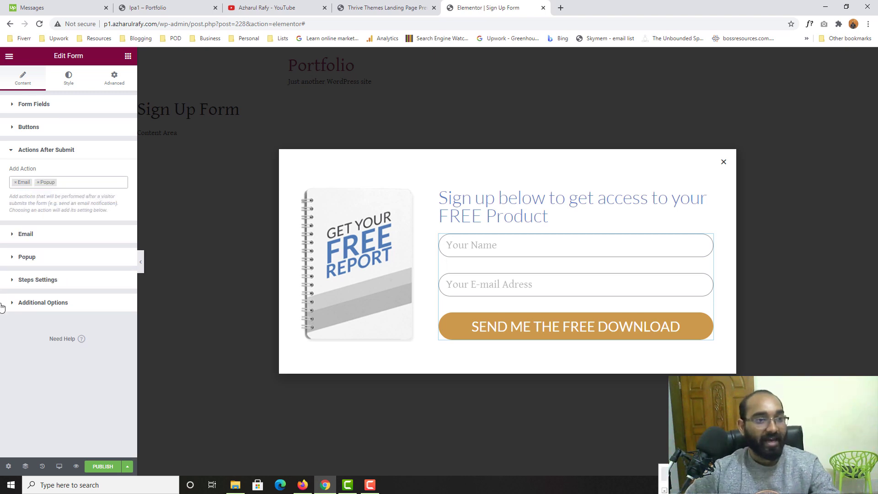
Set the form's after-submit popup action to Close Popup, and open the publish settings briefly before dismissing them.
click(11, 260)
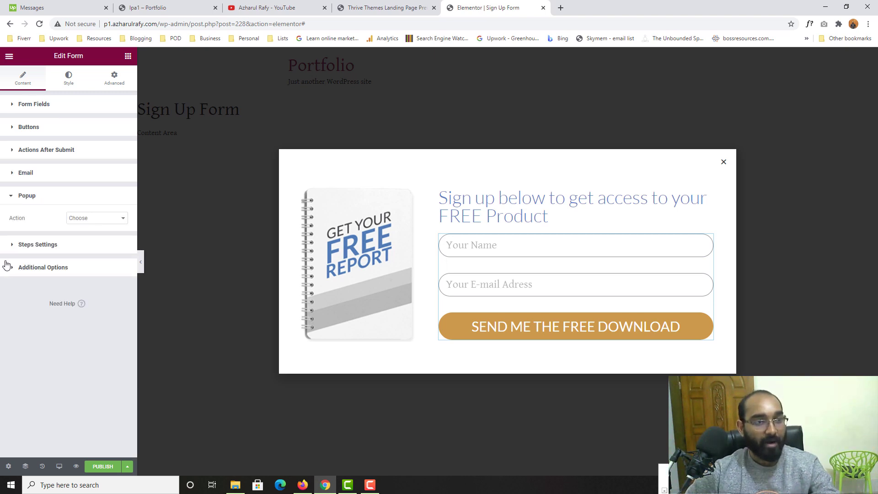
click(78, 220)
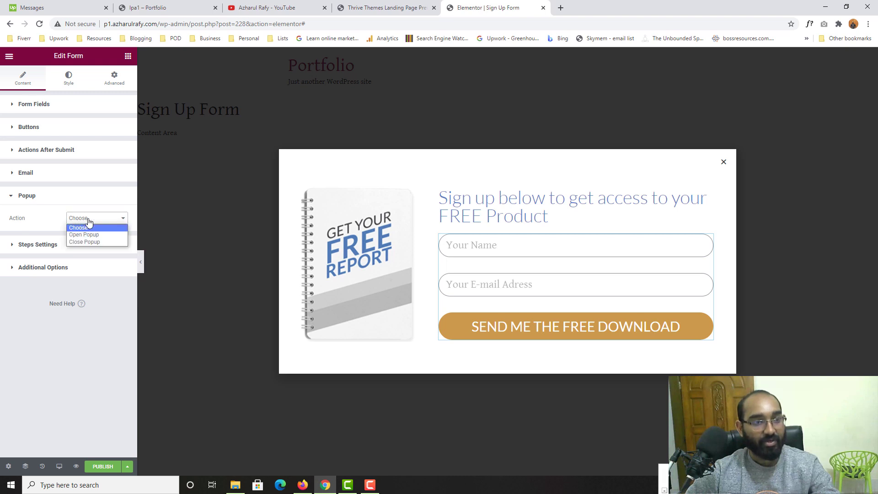
click(97, 243)
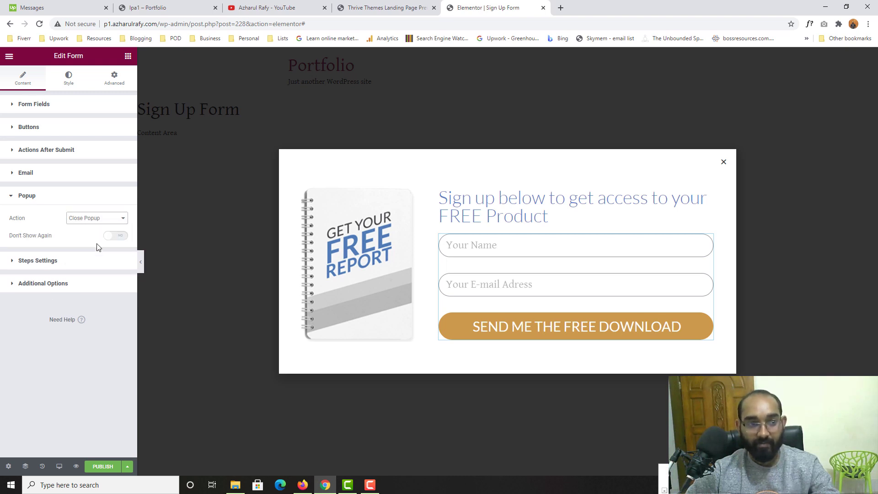
click(103, 466)
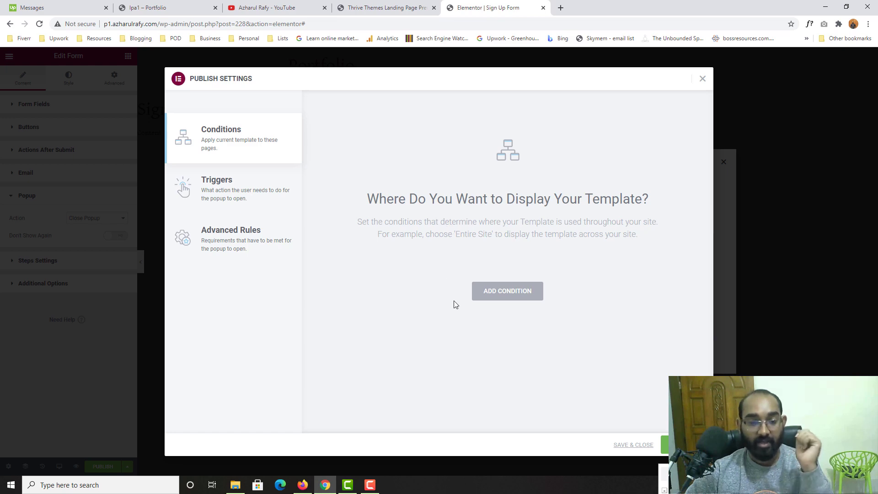
click(703, 79)
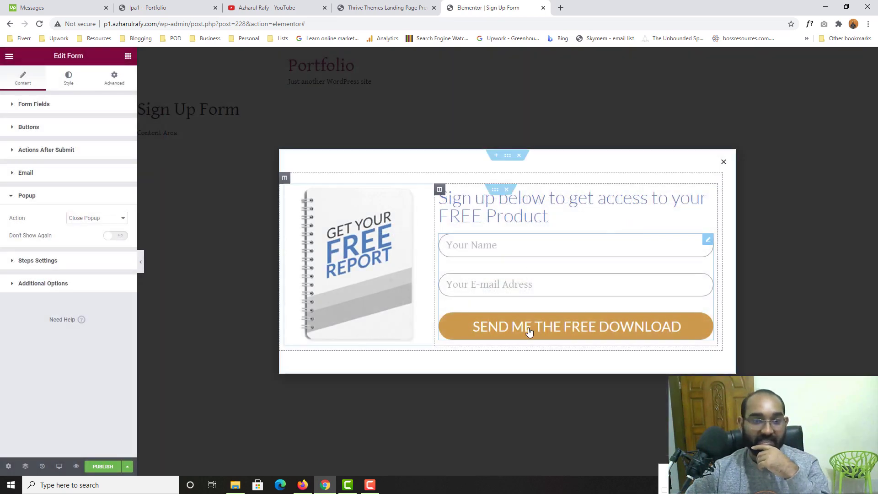
Set the entrance animation of the popup's outer section to Slide In Down.
click(114, 79)
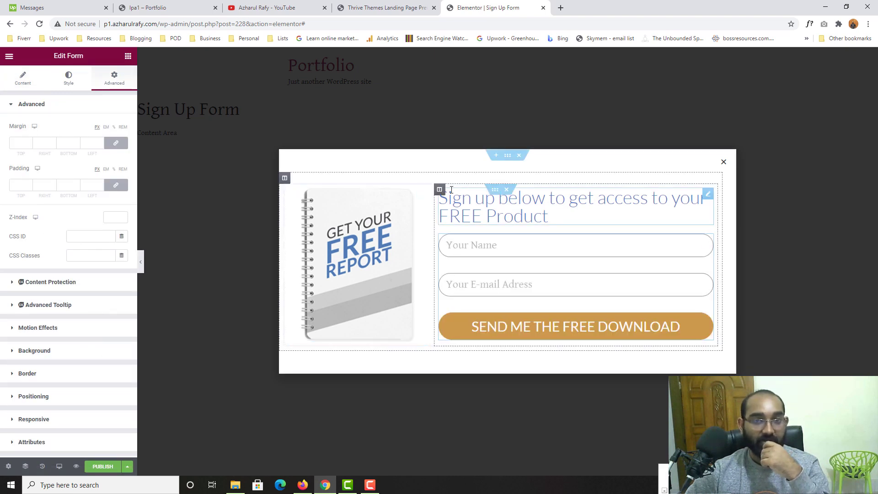
click(507, 158)
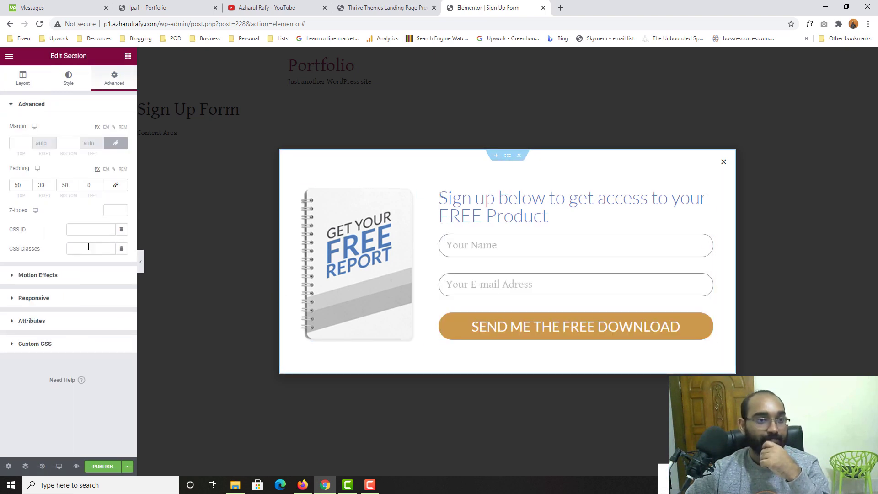
click(59, 277)
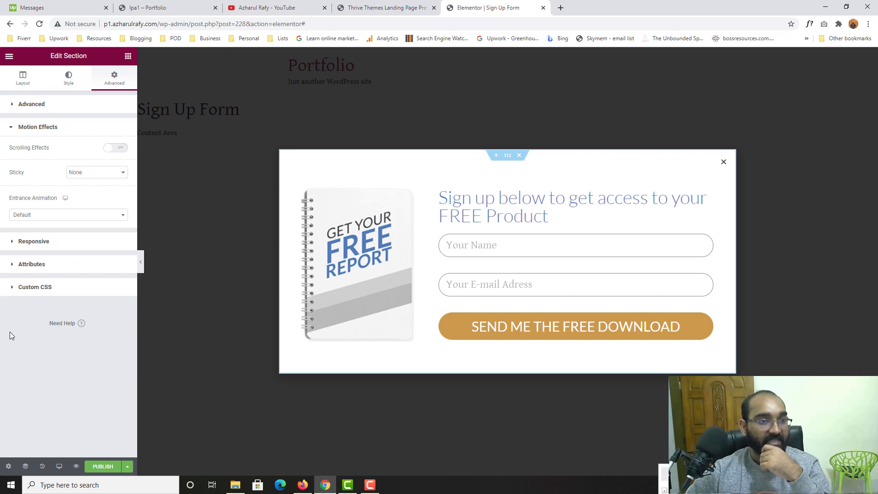
click(41, 215)
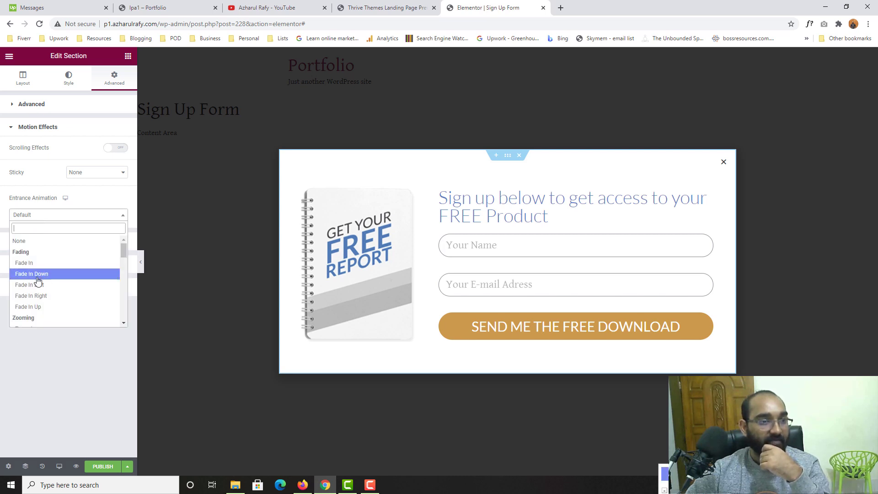
scroll(47, 314, down, 2)
scroll(64, 299, down, 3)
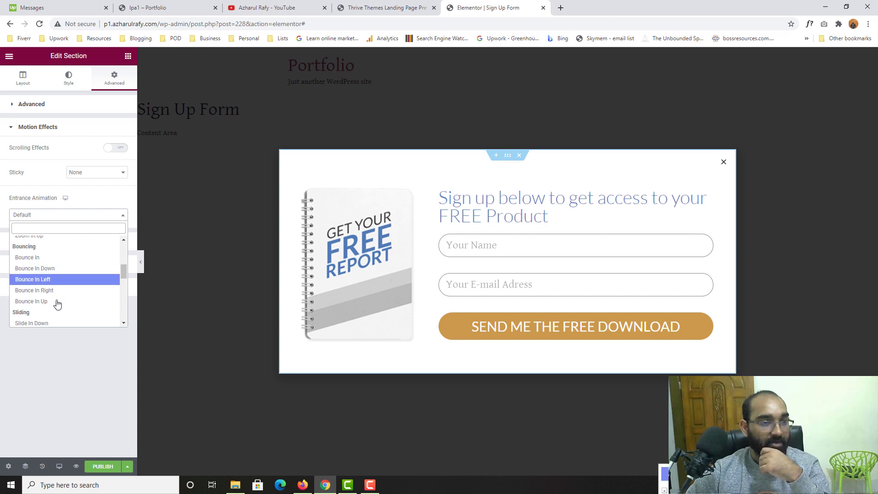
scroll(66, 313, down, 2)
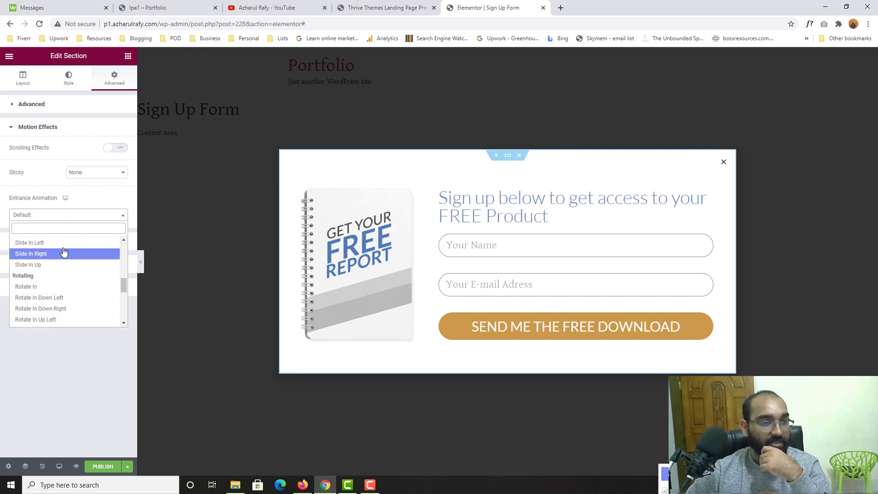
scroll(59, 288, up, 1)
click(51, 279)
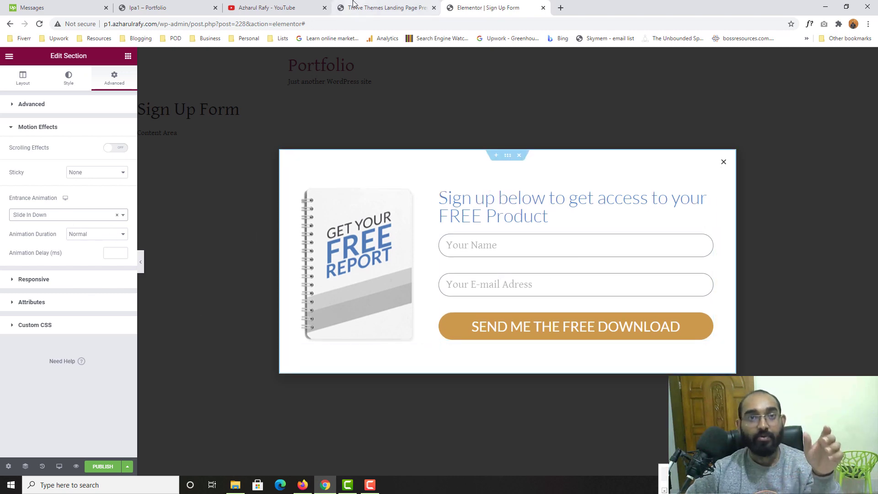
Replay the opening of the reference Thrive Themes popup to compare its animation, and return to the popup editor.
key(ctrl+shift+Tab)
key(Escape)
click(473, 375)
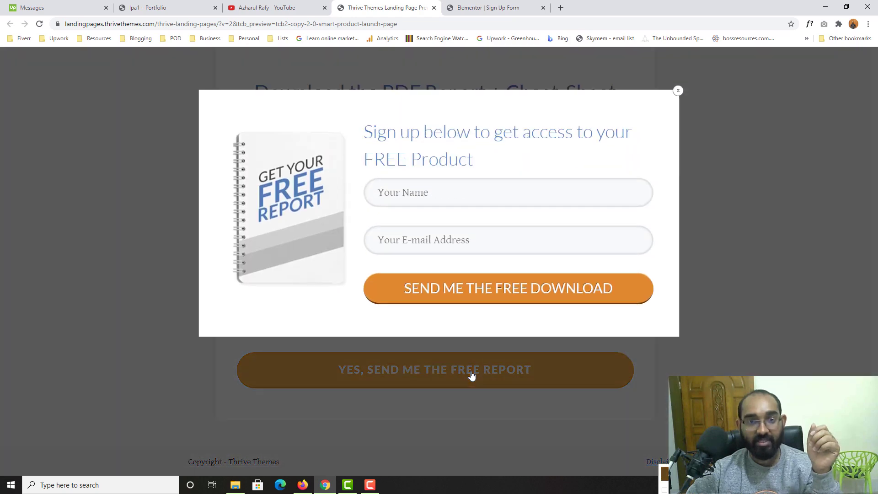
click(507, 9)
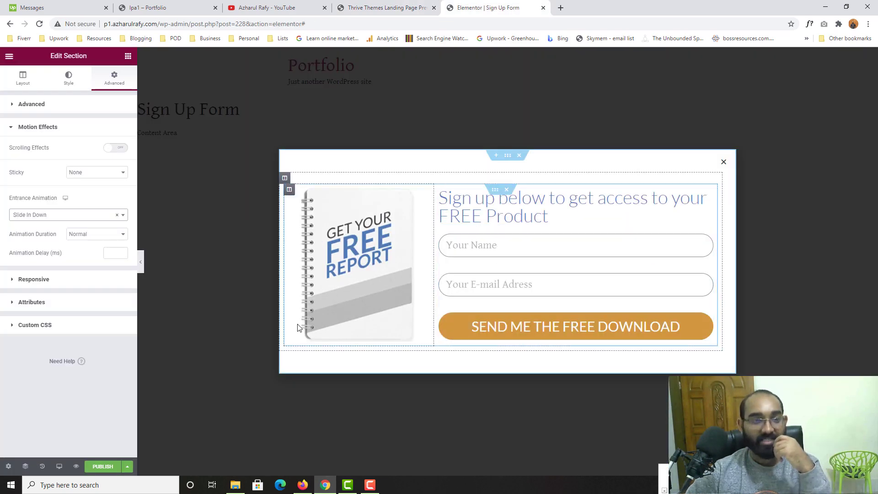
Publish the popup without adding conditions, triggers or advanced rules, and open its live preview briefly before closing it.
click(103, 466)
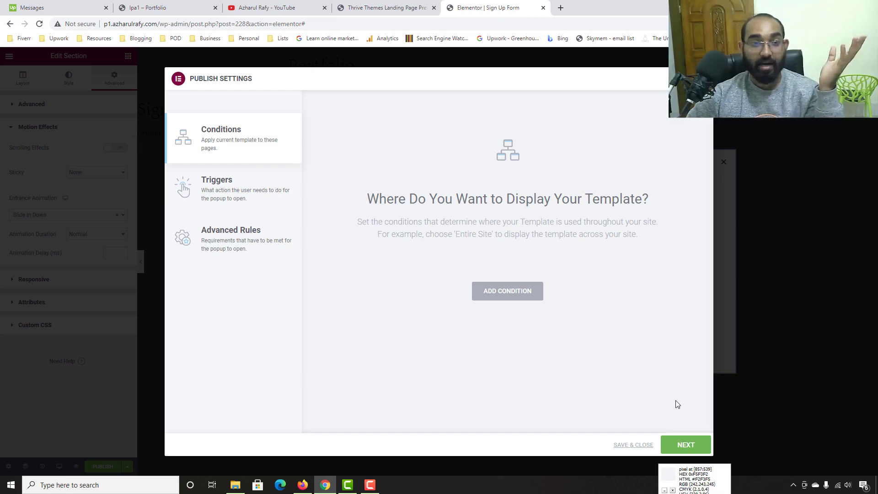
click(701, 449)
click(701, 448)
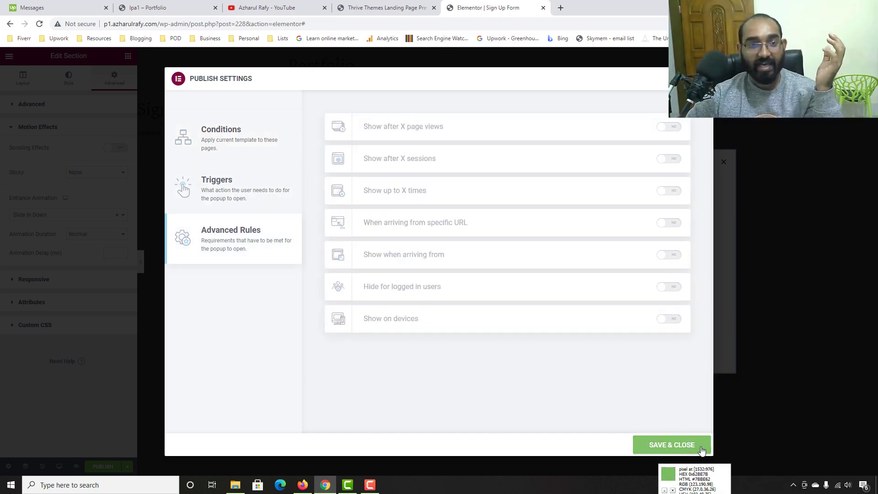
click(672, 445)
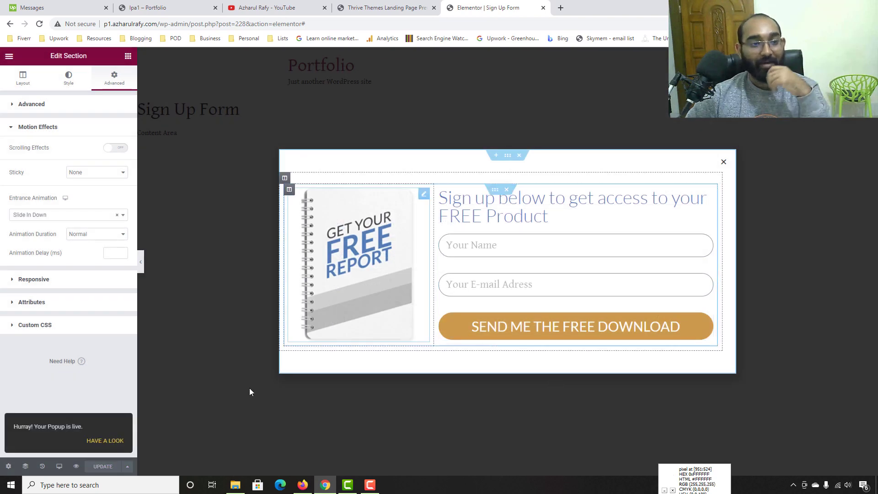
click(98, 442)
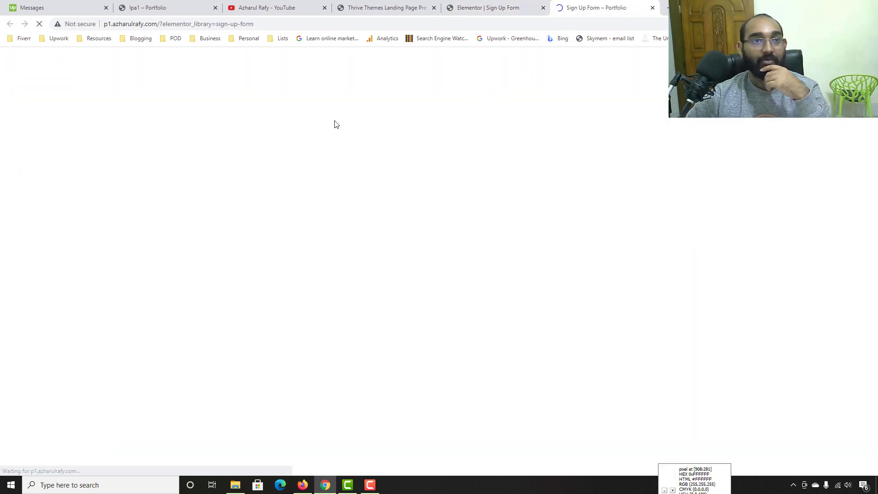
click(653, 8)
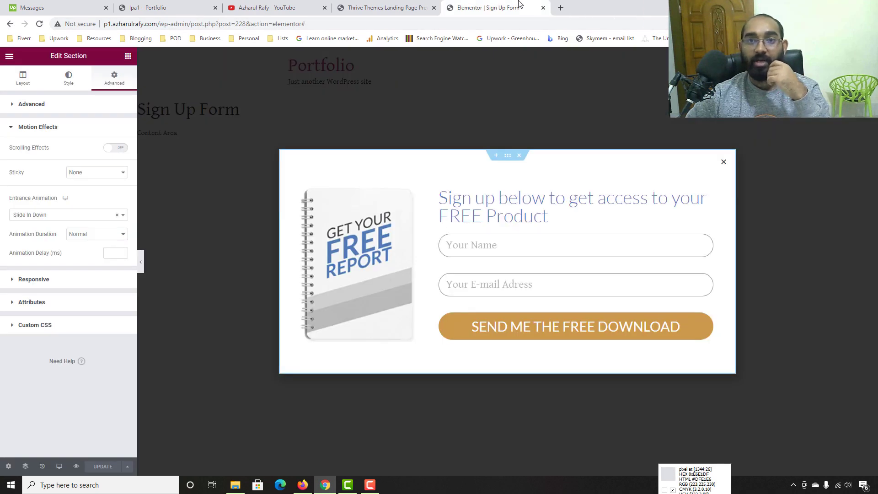
Reload the live lpa1 page and move its browser tab beside the popup editor's tab.
click(387, 8)
click(149, 7)
scroll(147, 211, up, 15)
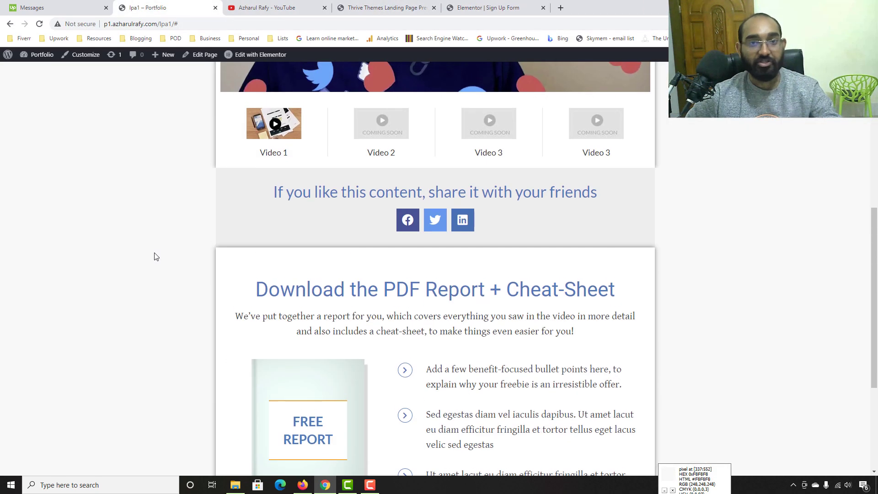
click(40, 24)
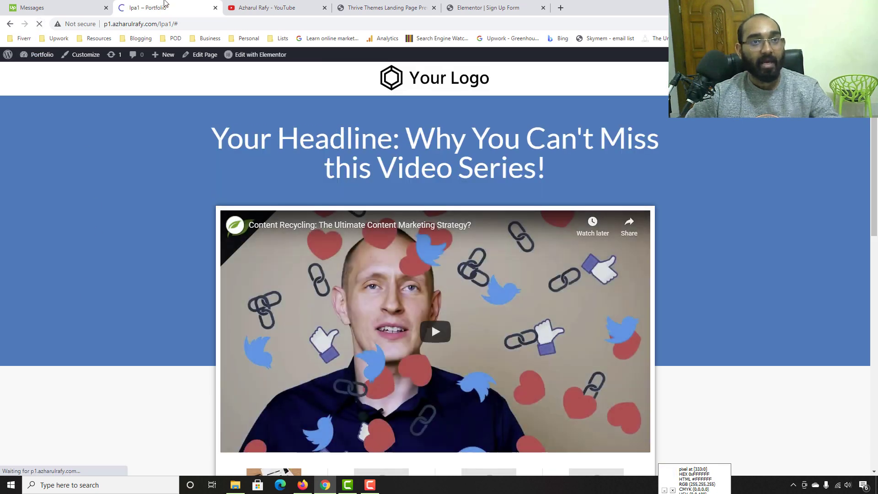
drag(165, 2, 386, 2)
Test the "YES, SEND ME THE FREE REPORT" button on the live lpa1 page.
scroll(1, 355, down, 15)
scroll(231, 285, up, 10)
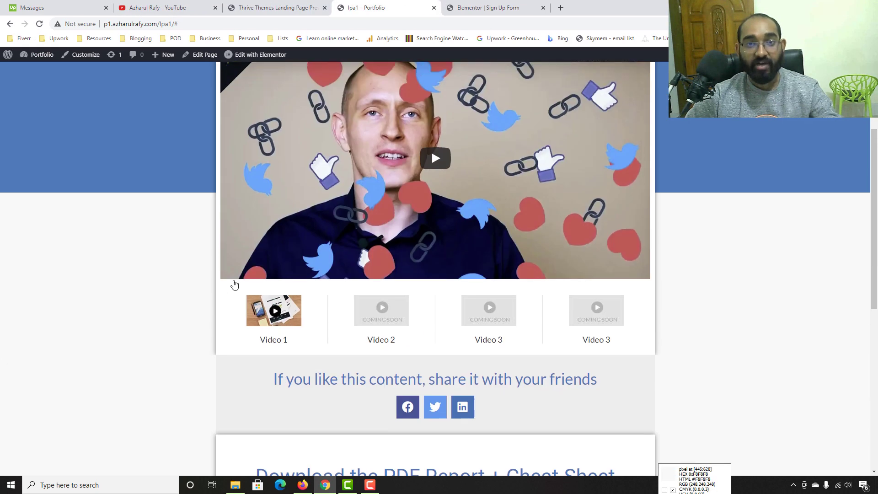
scroll(240, 309, down, 10)
click(390, 361)
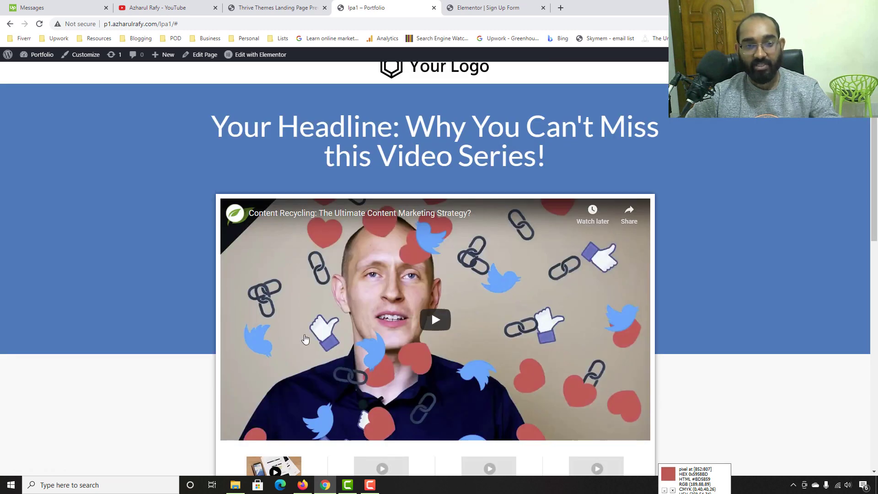
scroll(244, 147, up, 1)
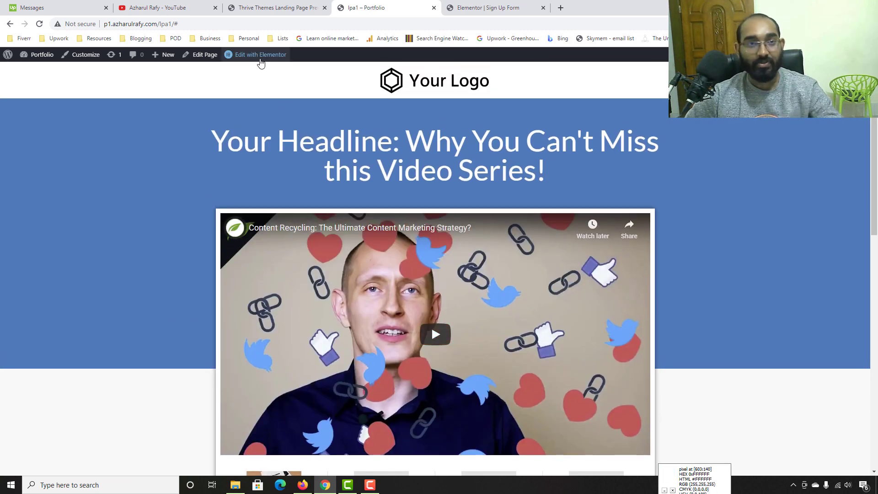
Open lpa1 in the Elementor editor and give the "YES, SEND ME THE FREE REPORT" button a dynamic Popup link.
mouse_move(263, 62)
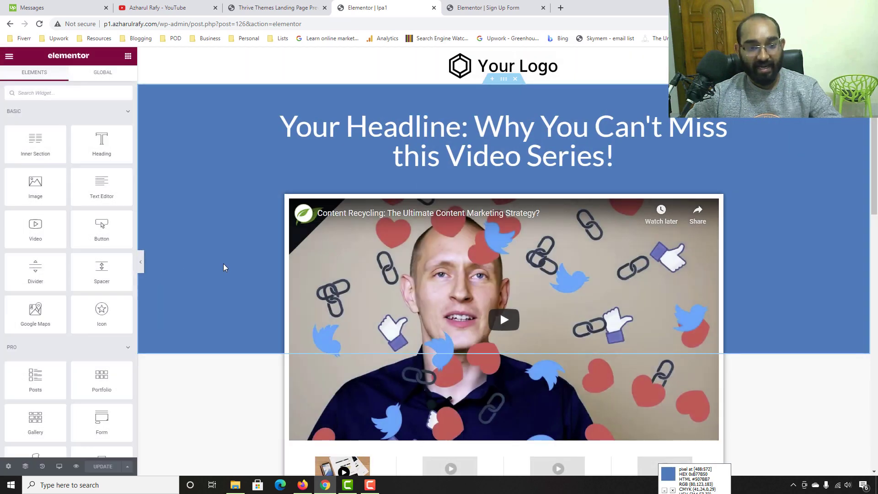
scroll(204, 300, down, 15)
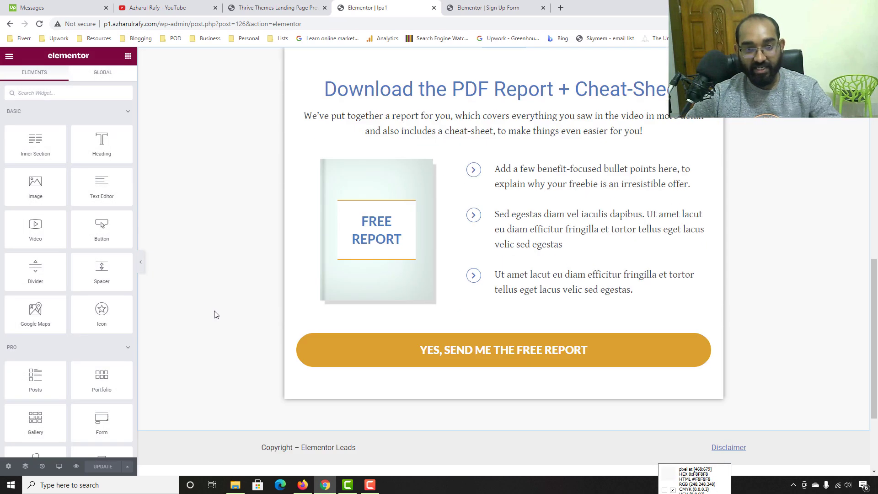
click(493, 360)
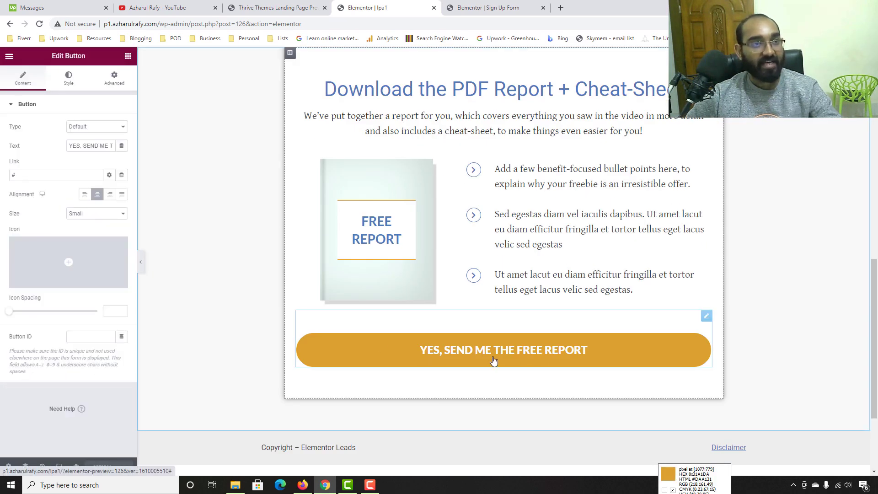
click(122, 176)
scroll(84, 268, down, 3)
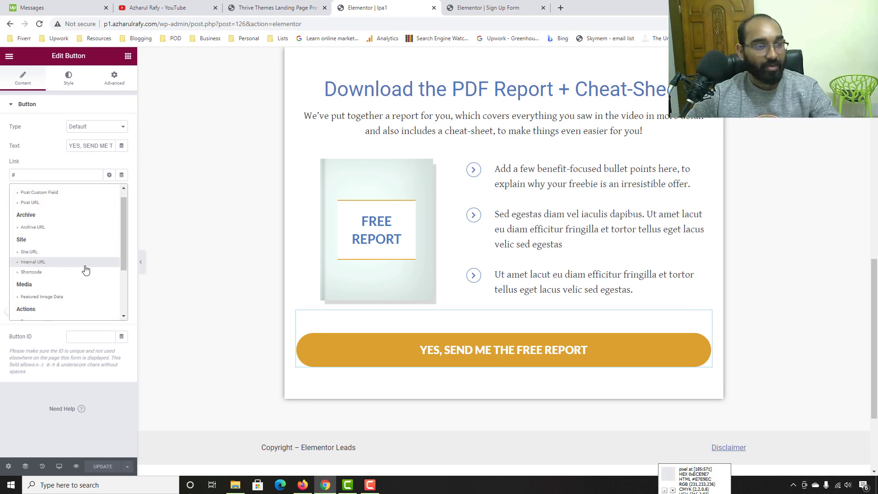
click(50, 243)
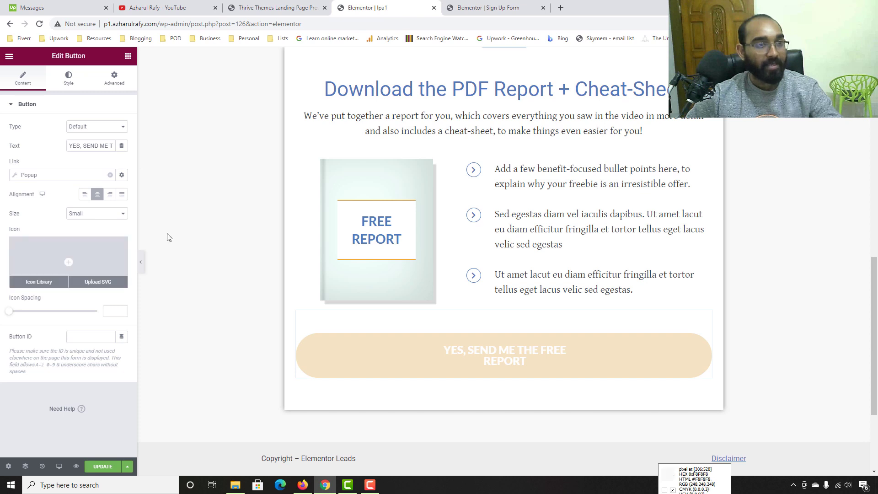
Set the action of the button's popup link to Open Popup.
click(14, 177)
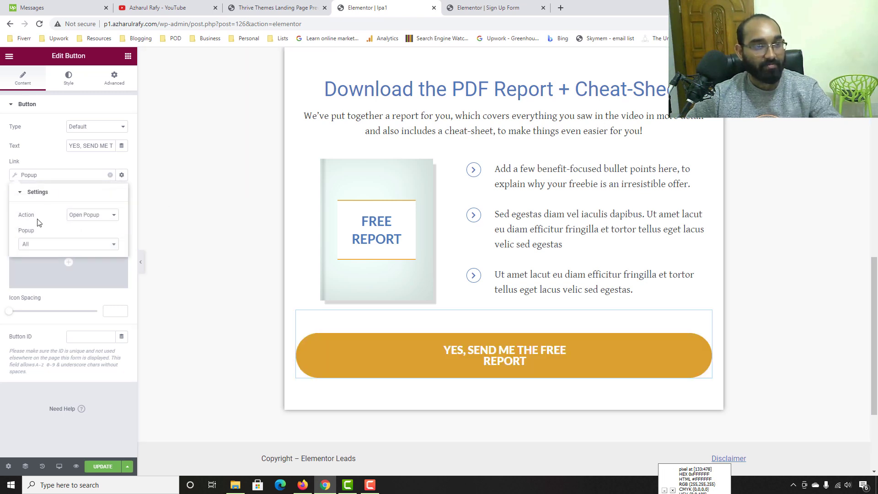
click(81, 215)
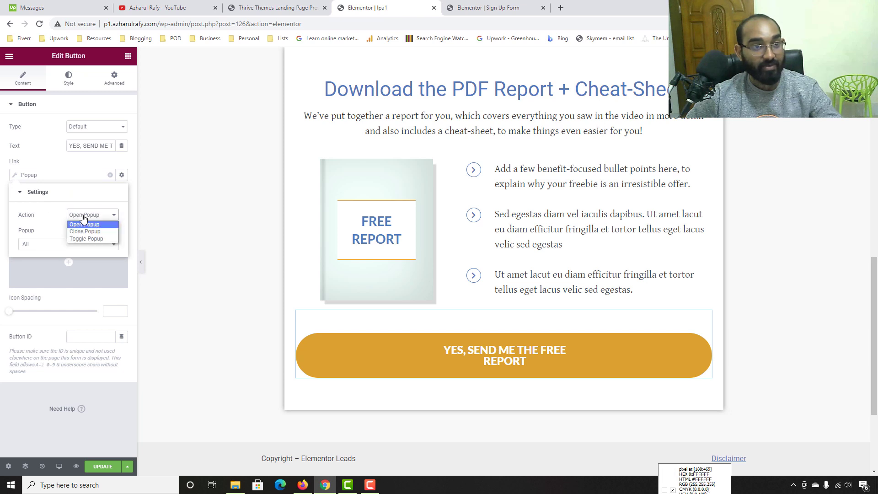
click(106, 221)
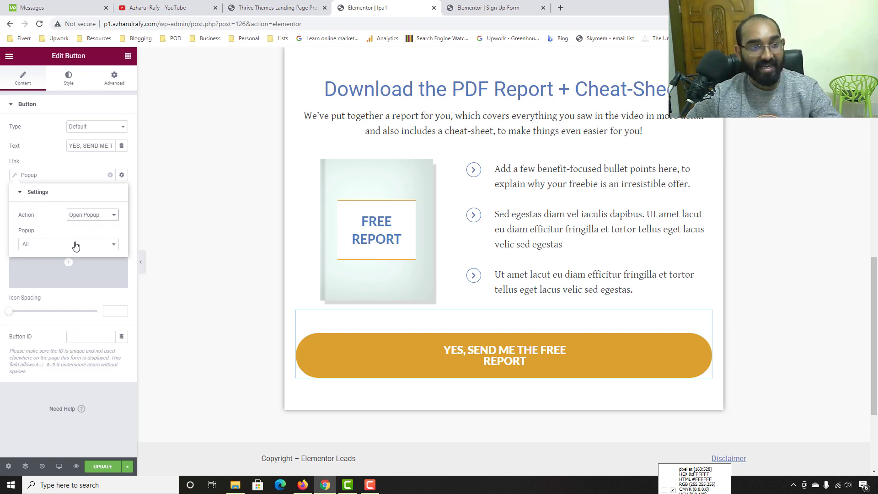
click(76, 246)
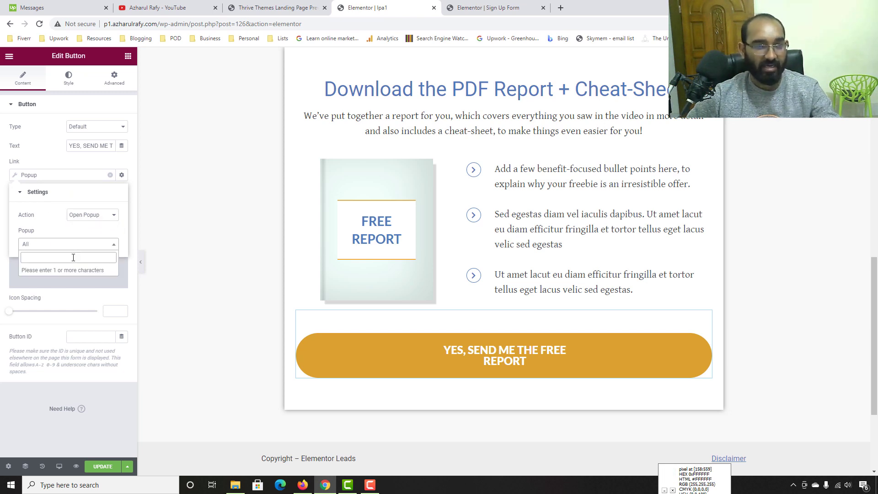
text(email)
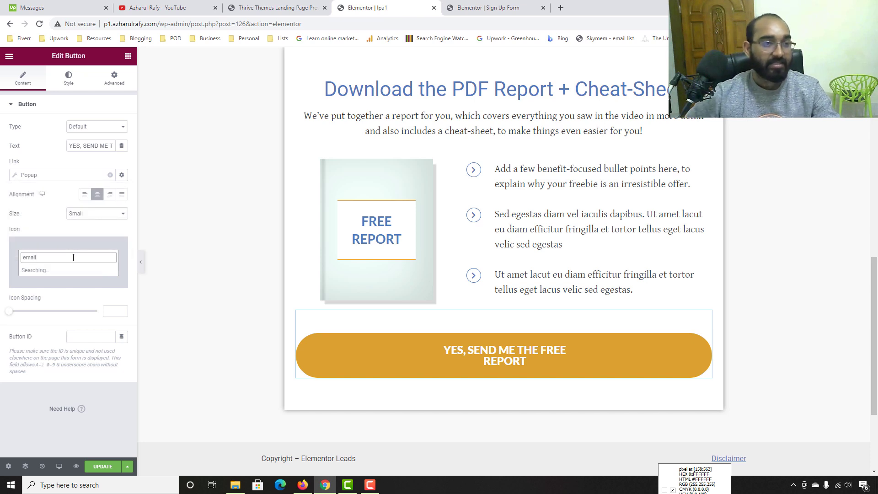
key(Escape)
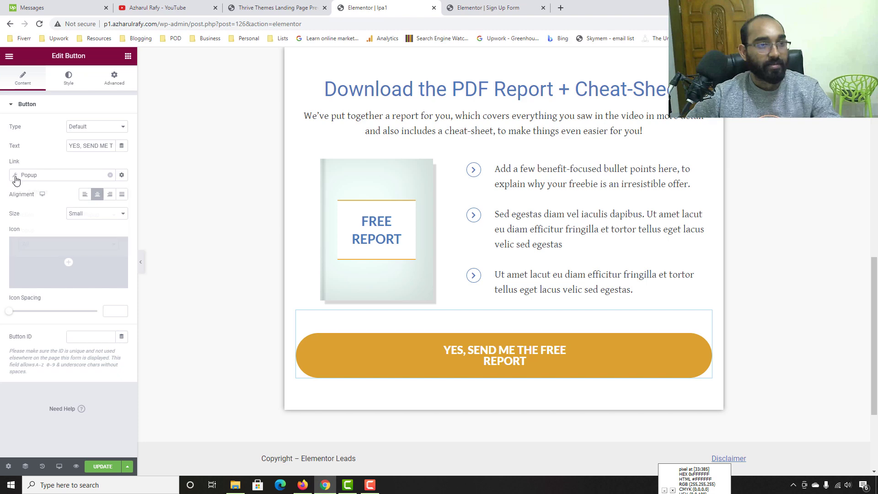
Check the popup's title in its editor tab, search for "Sign", and choose Sign Up Form (Template) as the button's popup.
click(49, 245)
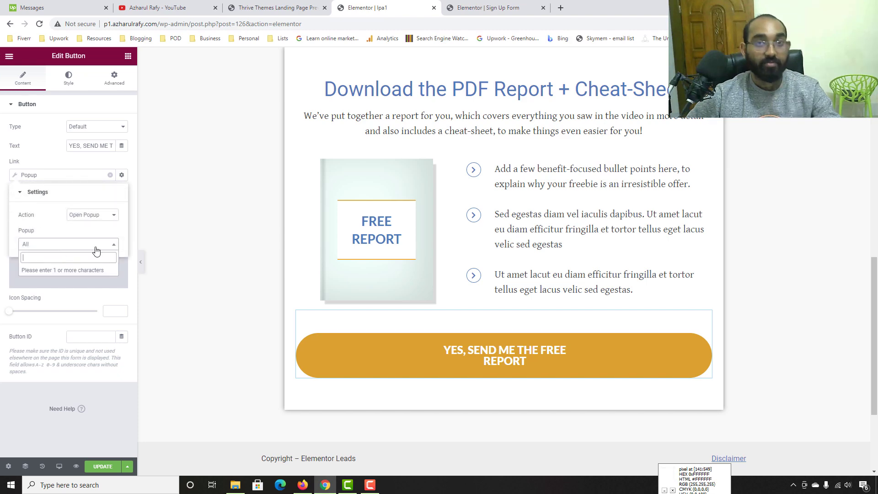
key(ctrl+Tab)
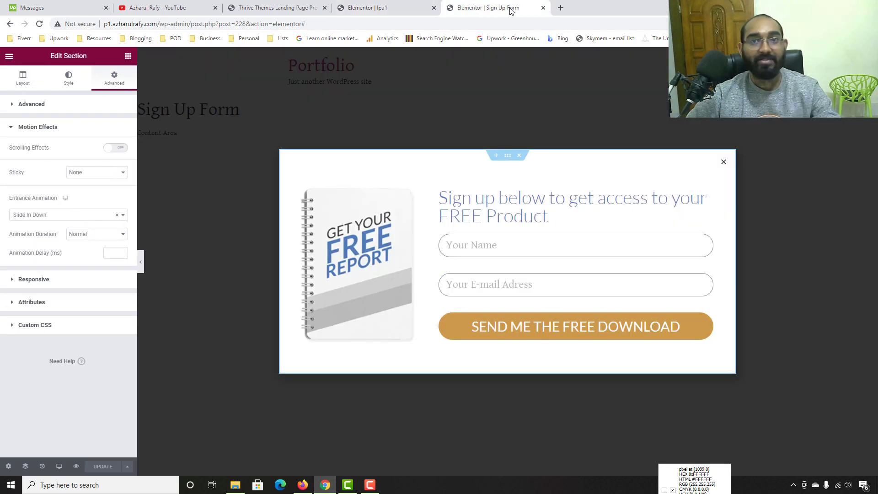
click(410, 4)
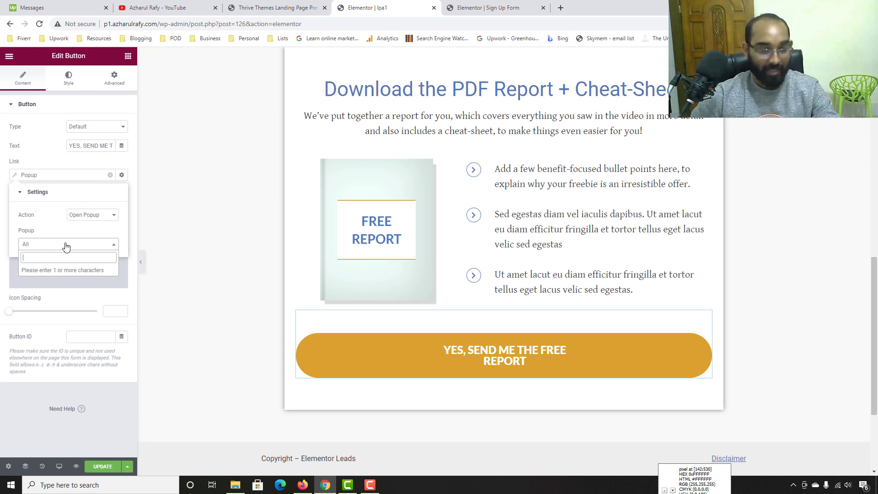
text(Sign)
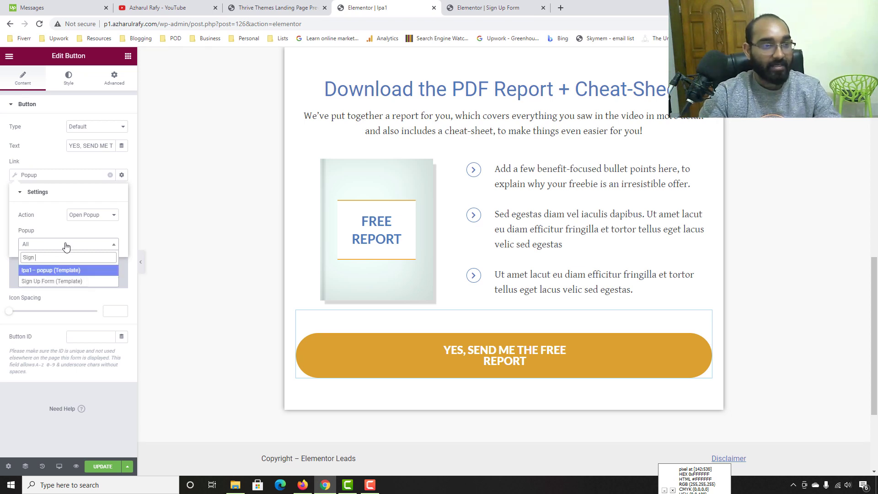
click(66, 282)
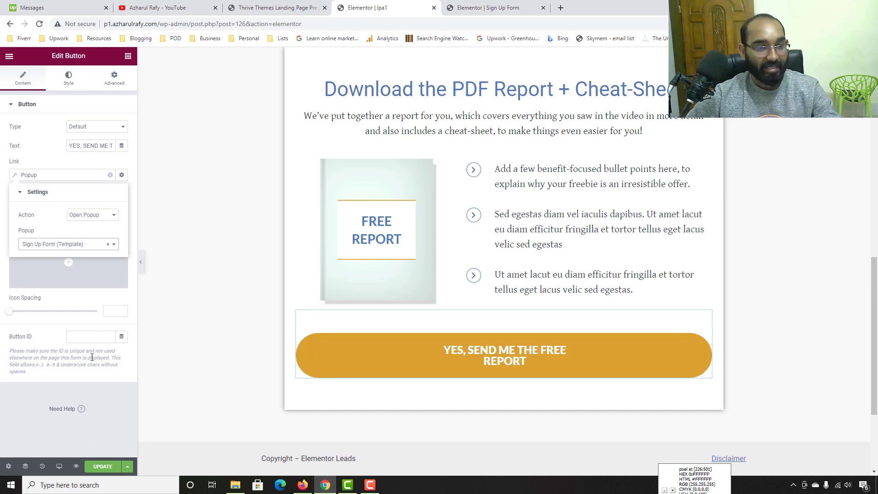
Update lpa1, open its preview, and test that "YES, SEND ME THE FREE REPORT" opens the sign-up popup, closing it again.
click(107, 466)
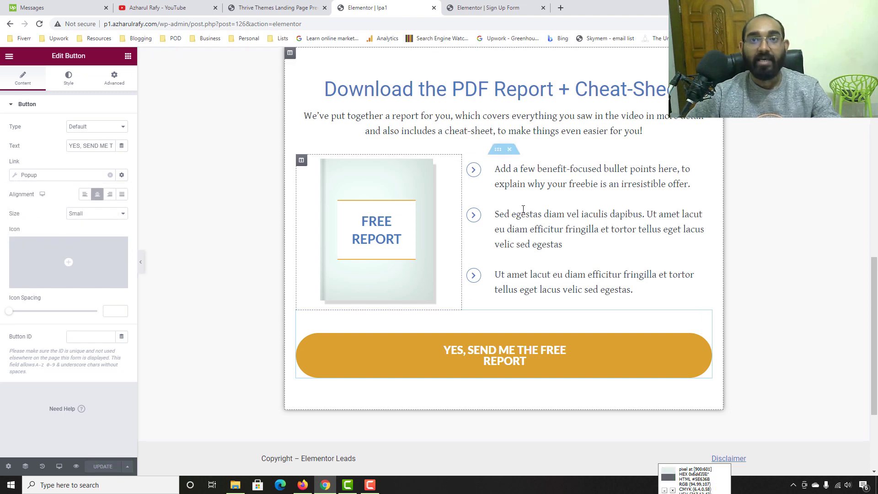
click(76, 467)
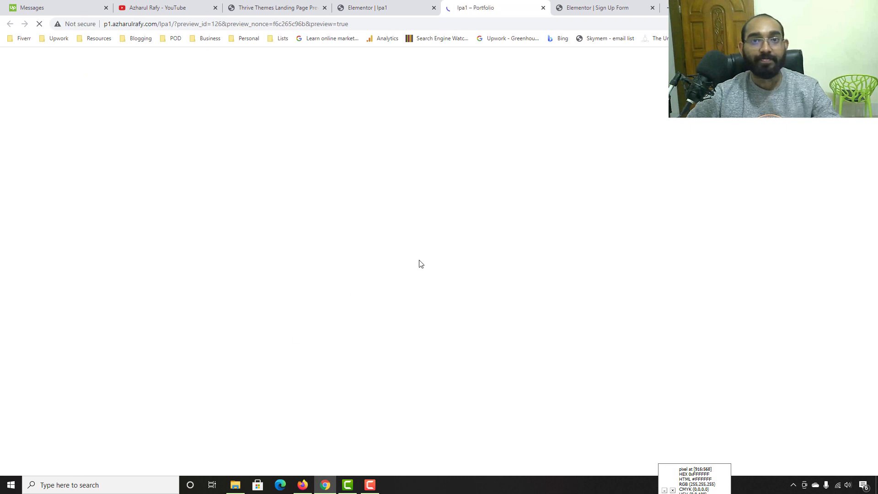
scroll(104, 300, down, 12)
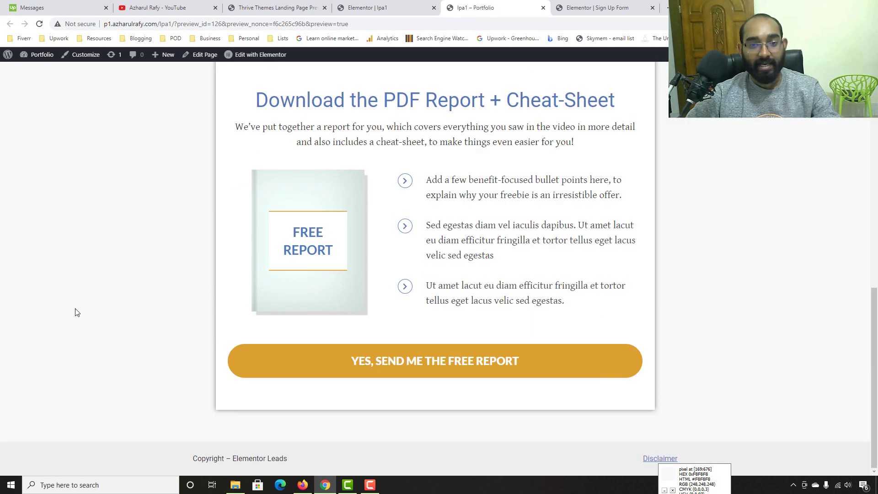
click(442, 368)
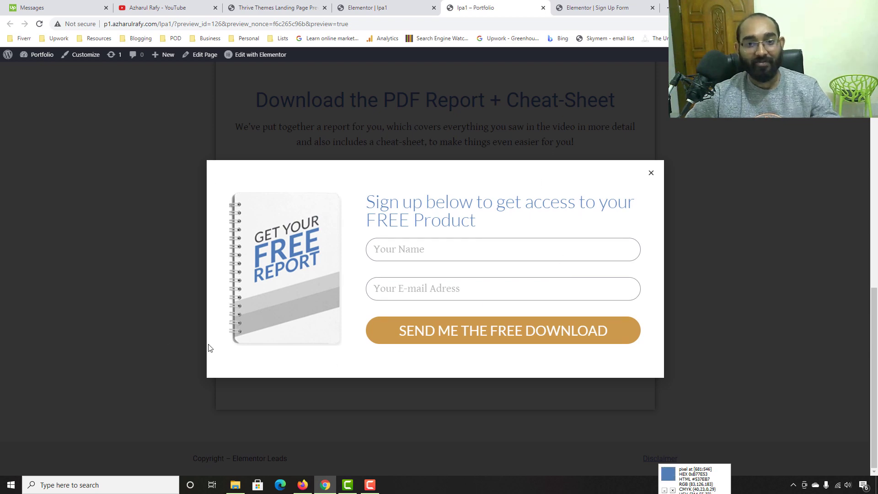
click(652, 173)
Review the lpa1 preview from the headline down, retest the free-report button, and dismiss the popup by its surrounding overlay.
scroll(53, 335, up, 12)
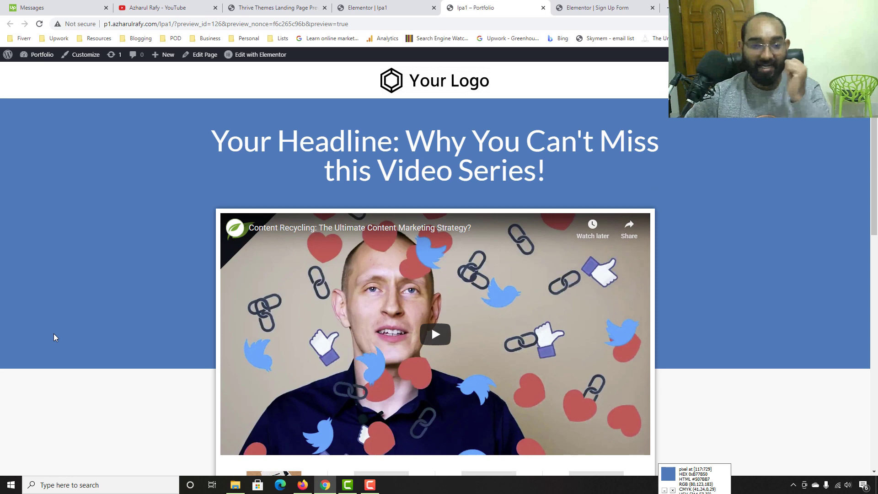
scroll(53, 341, down, 12)
click(358, 363)
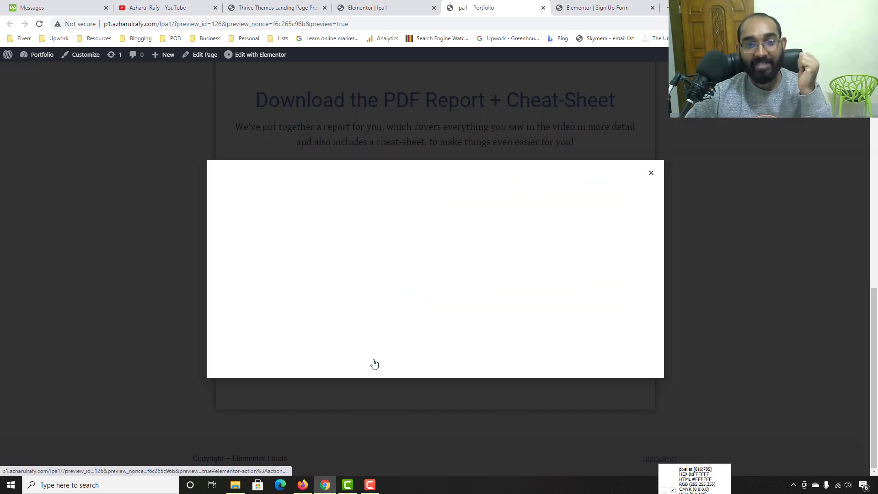
click(51, 362)
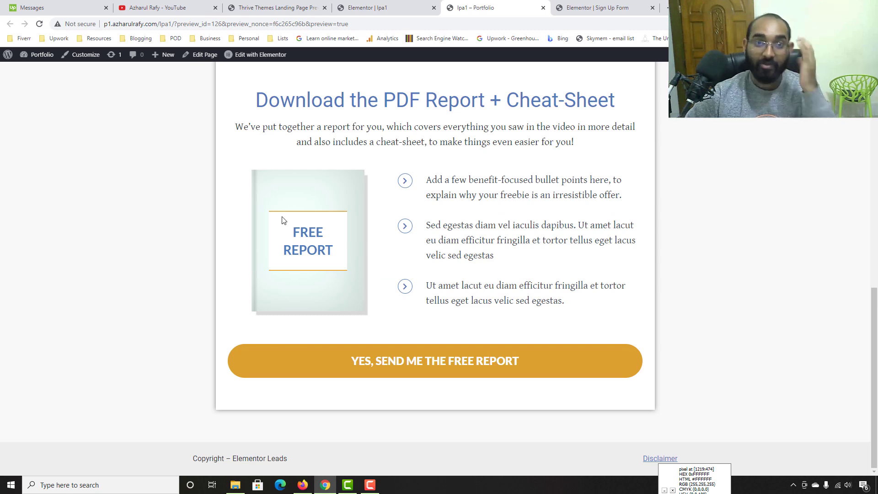
scroll(108, 239, up, 12)
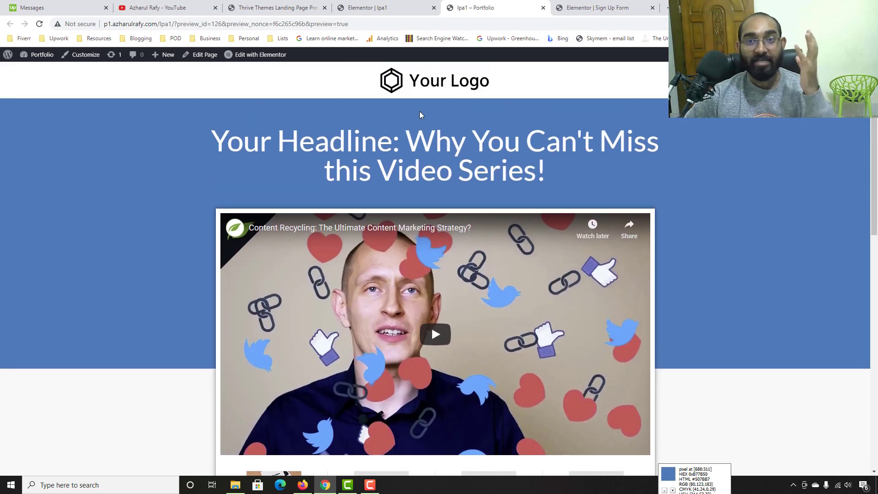
Switch to YouTube in a new browser tab.
click(158, 8)
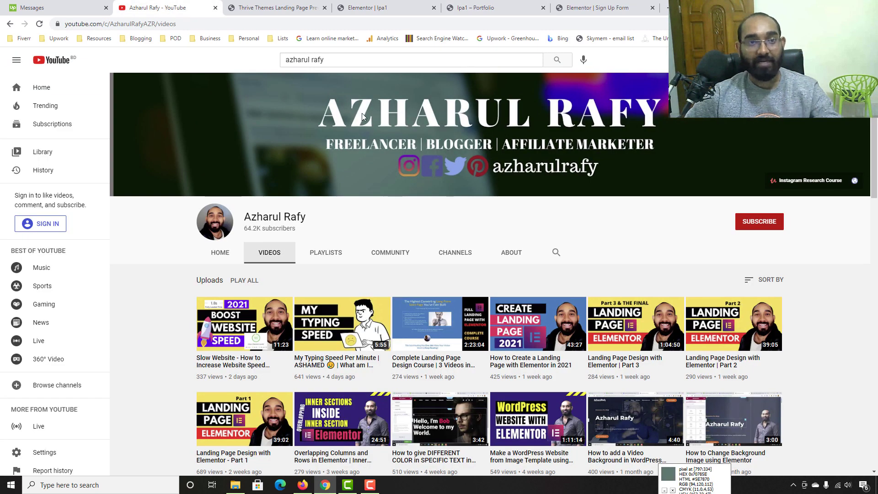
click(599, 8)
click(671, 7)
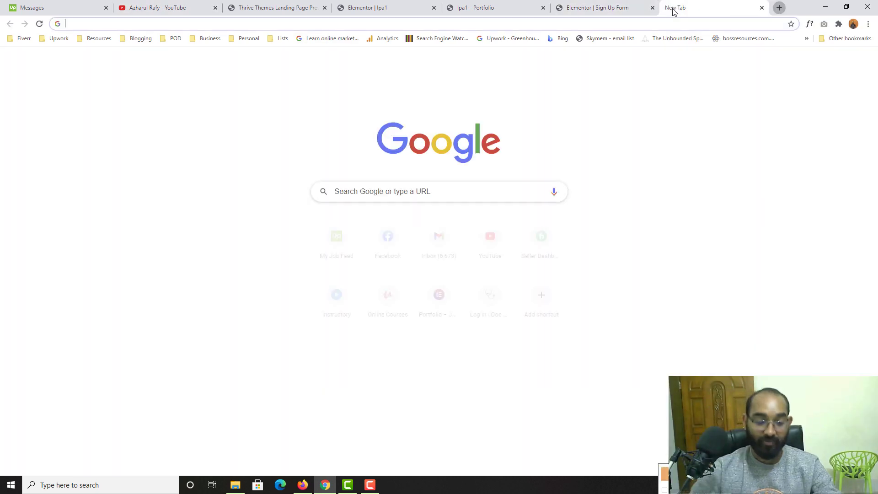
text(yo)
key(Return)
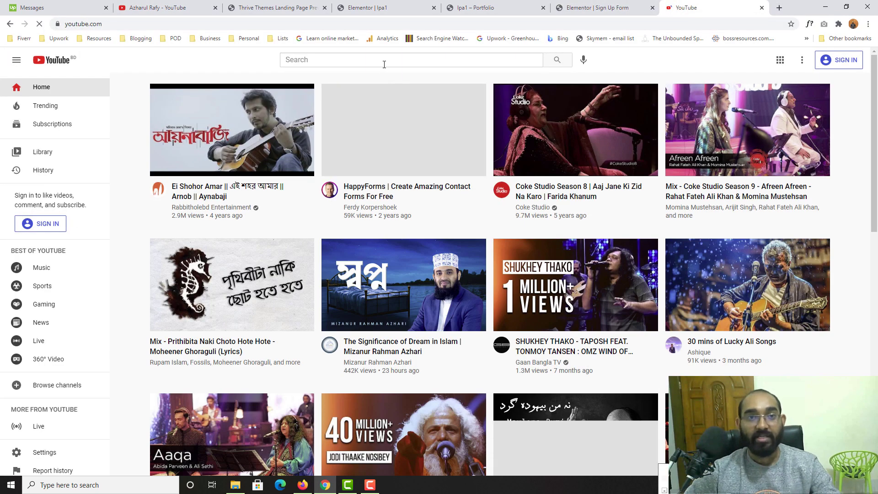
Search YouTube for the tutorial creator's channel by name and open the channel.
text(azharul rt)
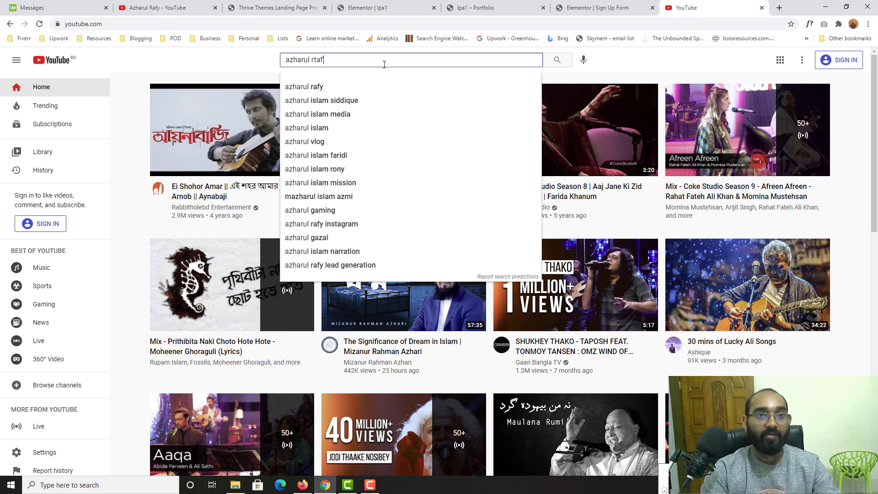
key(BackSpace)
text(afy\)
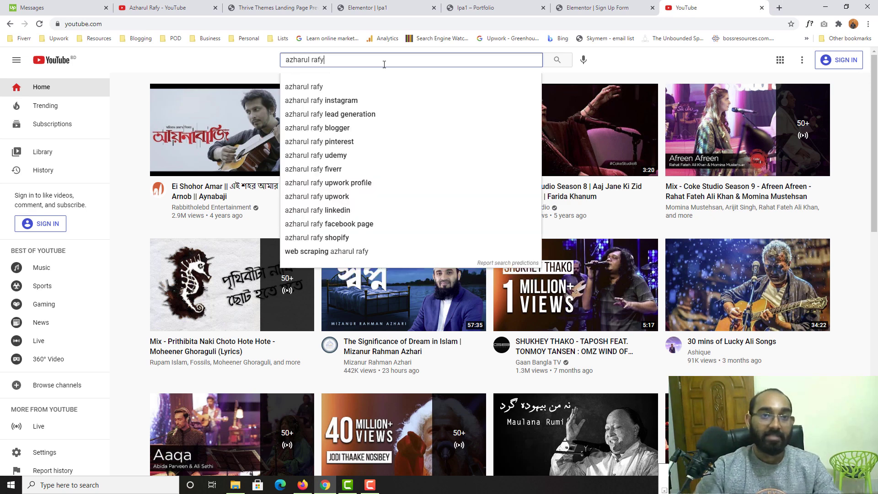
key(Return)
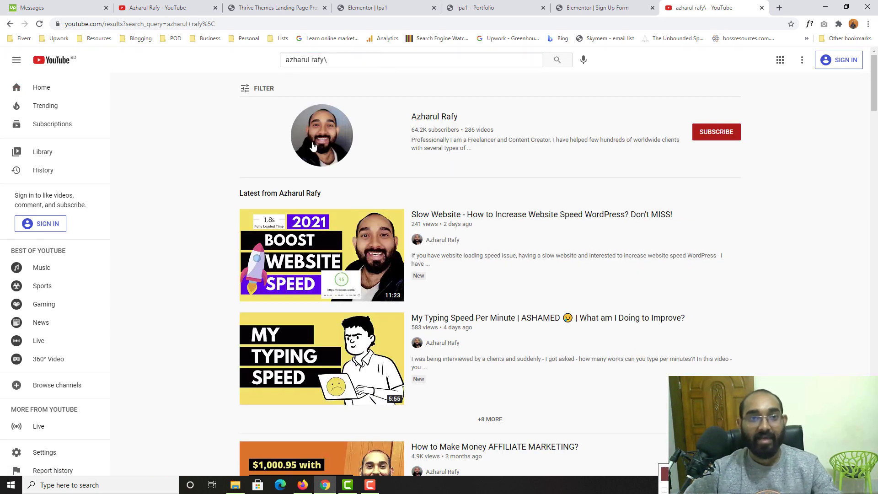
click(313, 146)
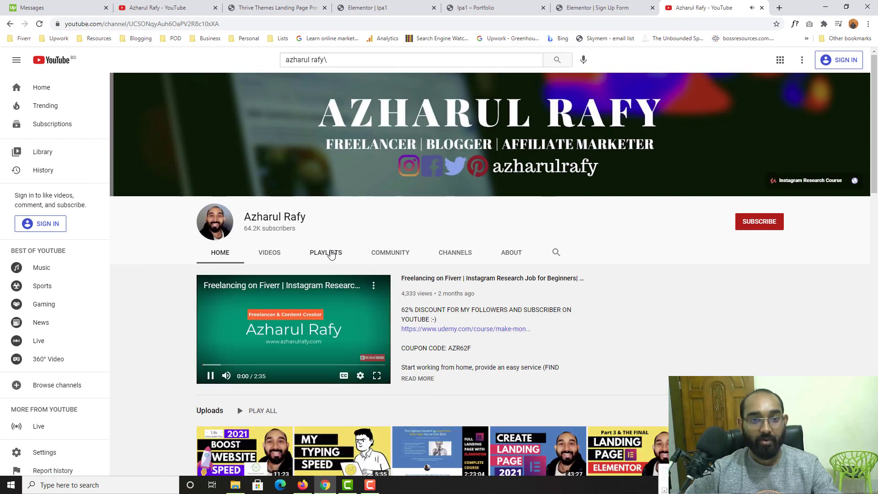
Open the channel's "Landing Page with Elementor" playlist and pause its first video.
click(331, 255)
scroll(174, 297, down, 2)
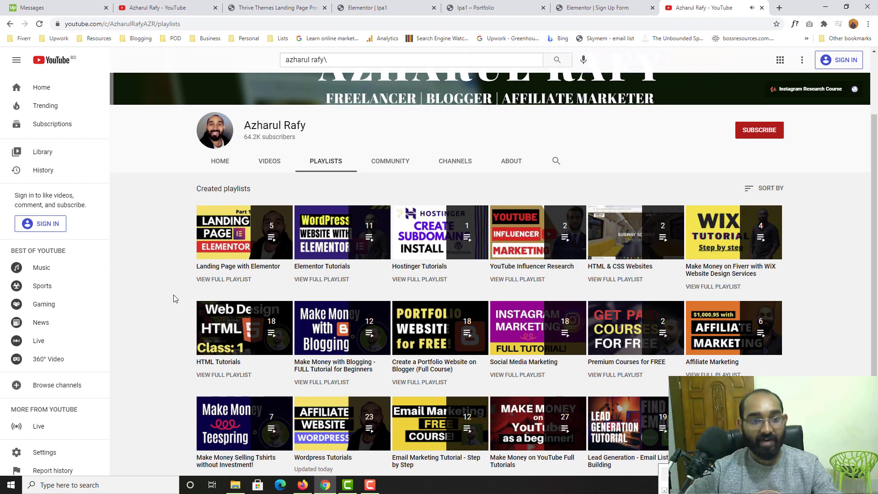
click(261, 236)
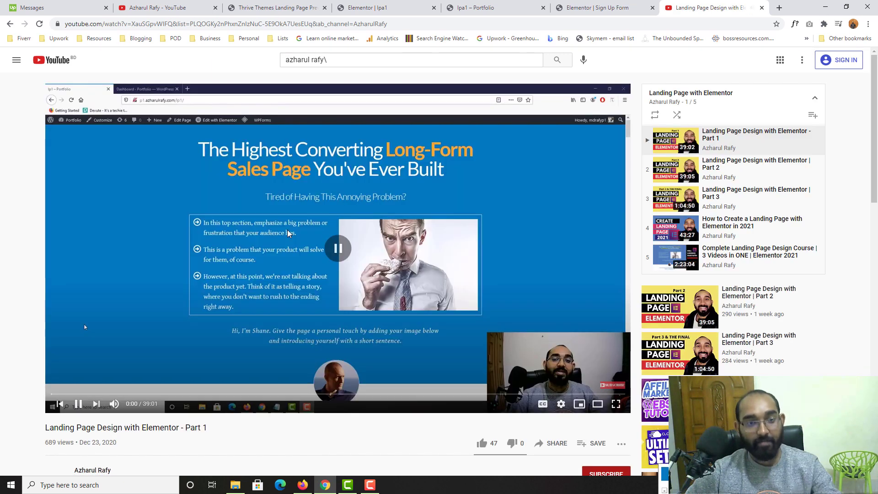
click(288, 229)
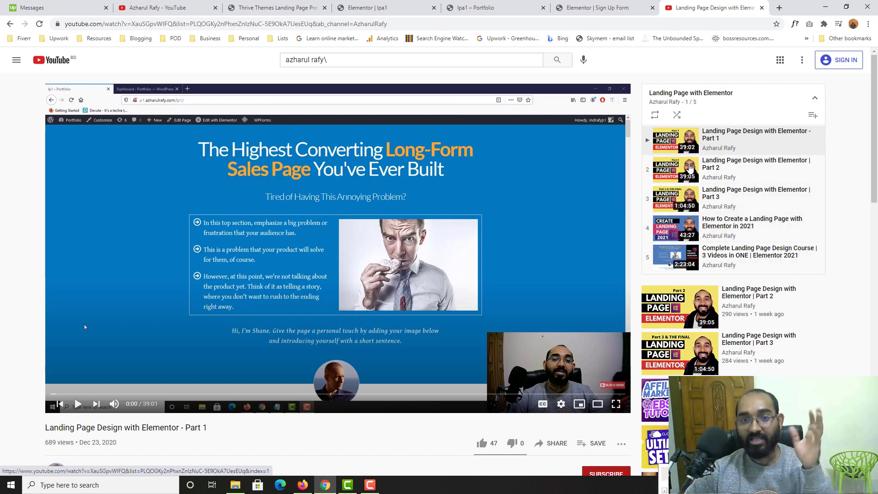
Look over the "Landing Page Design with Elementor - Part 1" video page and return to the Sign Up Form popup in Elementor.
click(558, 4)
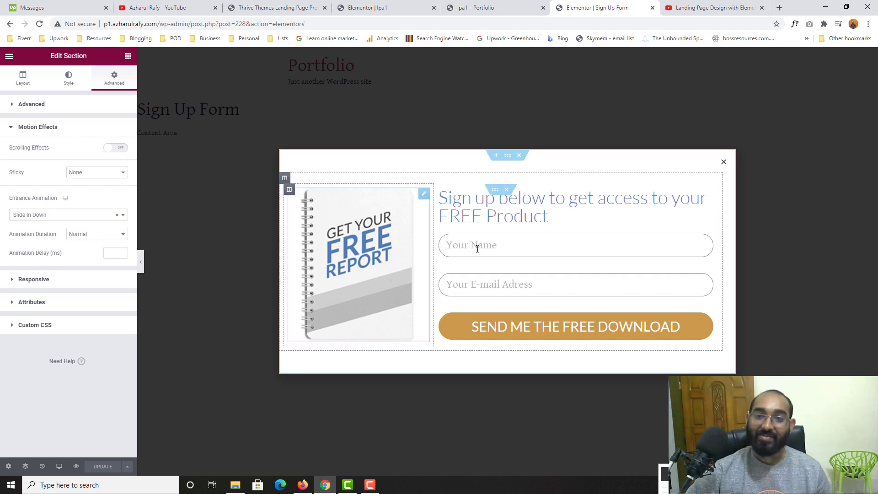
click(717, 5)
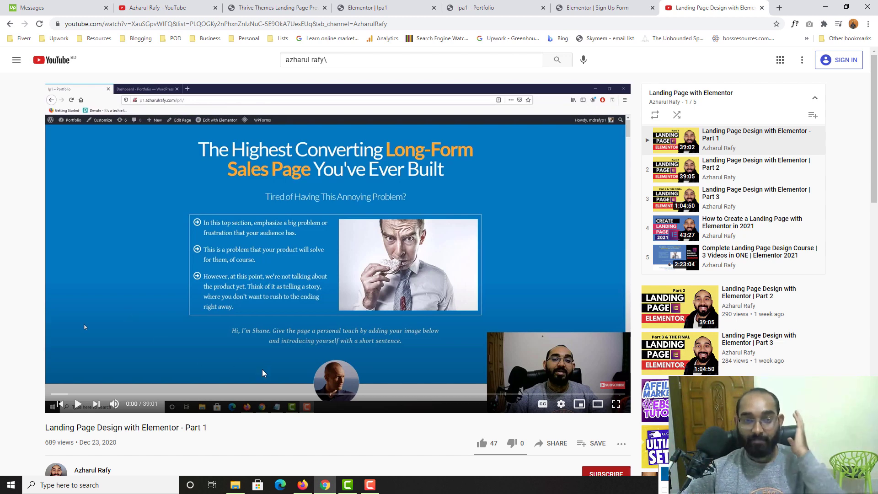
scroll(444, 381, down, 1)
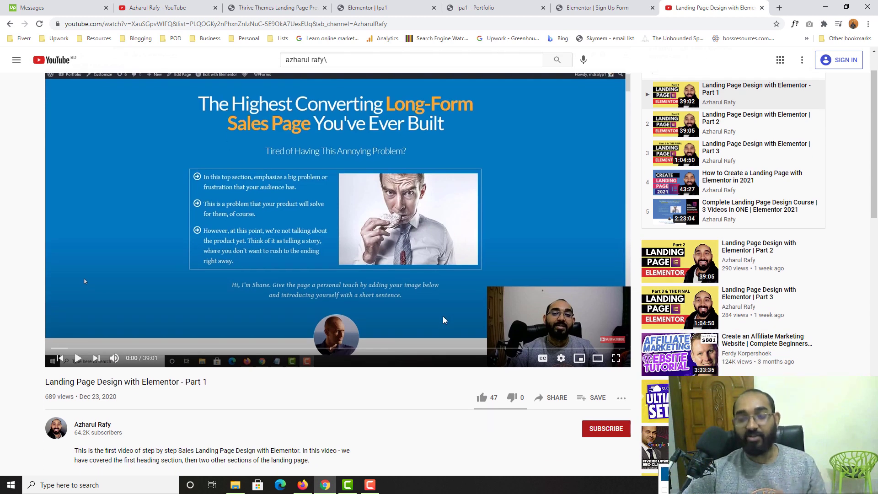
scroll(443, 316, up, 1)
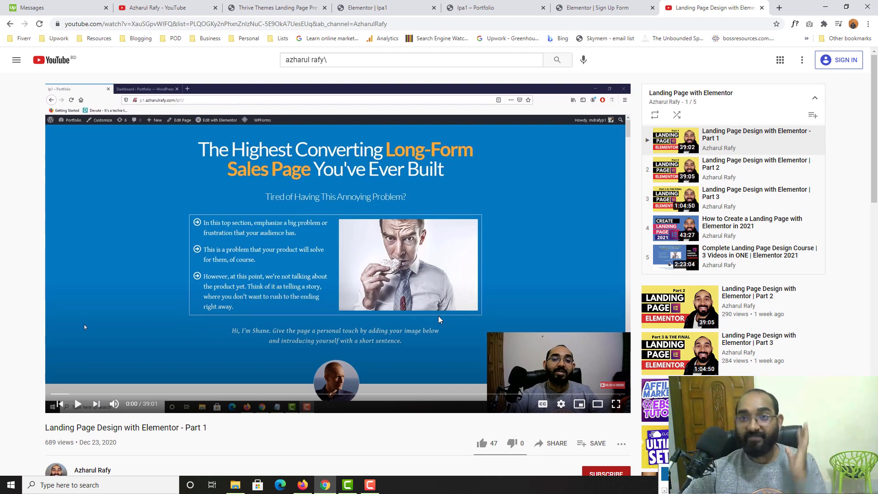
click(597, 8)
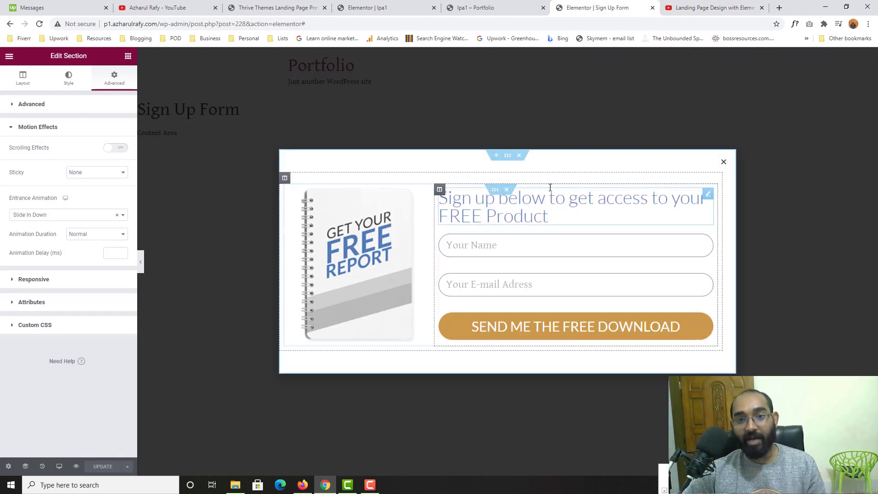